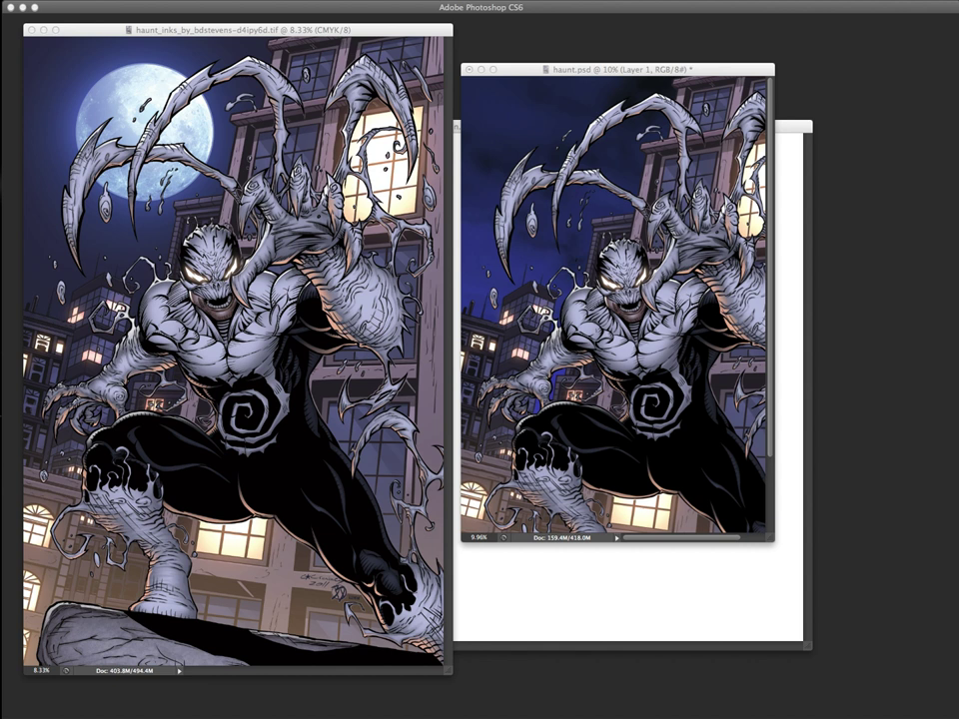
# Arrange the two haunt artwork windows side by side and close the haunt_inks TIFF document.
pyautogui.moveTo(360, 33); pyautogui.dragTo(387, 45)
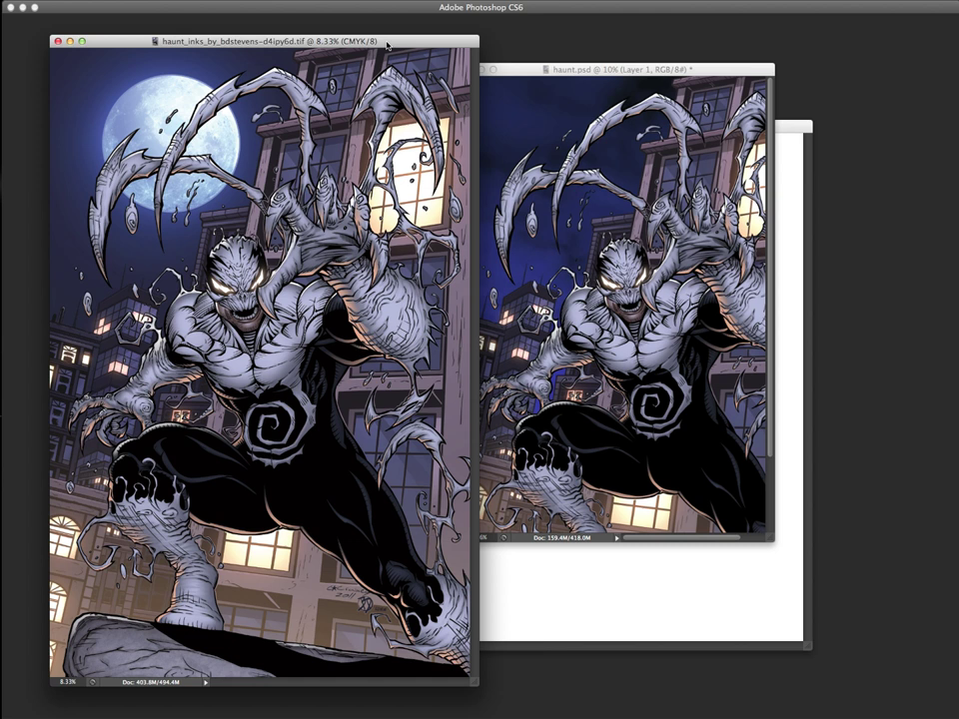
pyautogui.moveTo(388, 45); pyautogui.dragTo(354, 44)
pyautogui.click(605, 72)
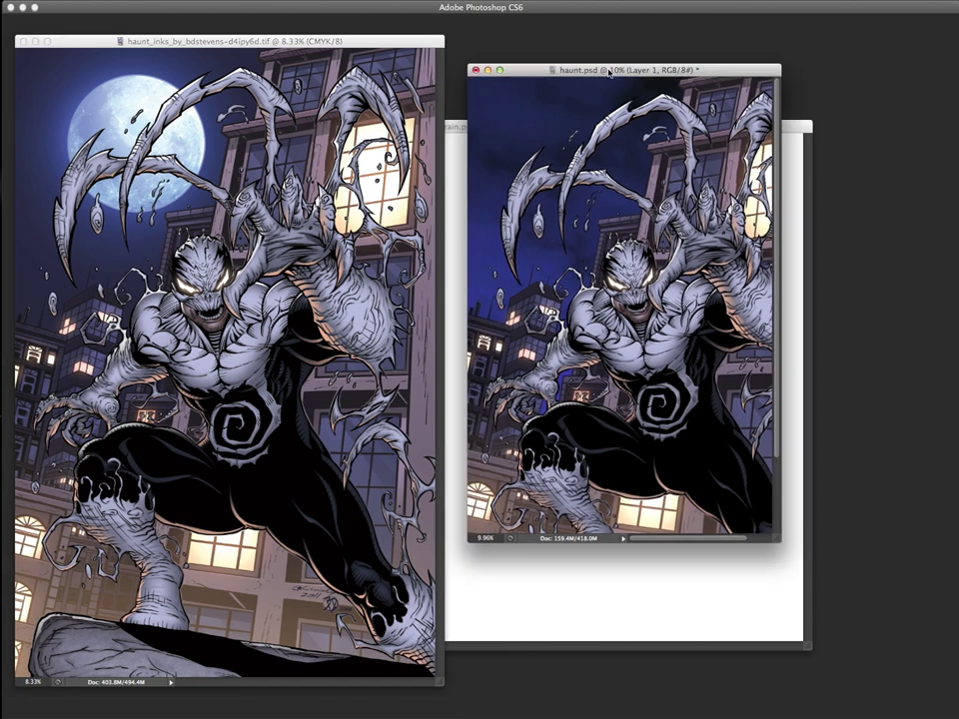
pyautogui.moveTo(608, 72); pyautogui.dragTo(600, 66)
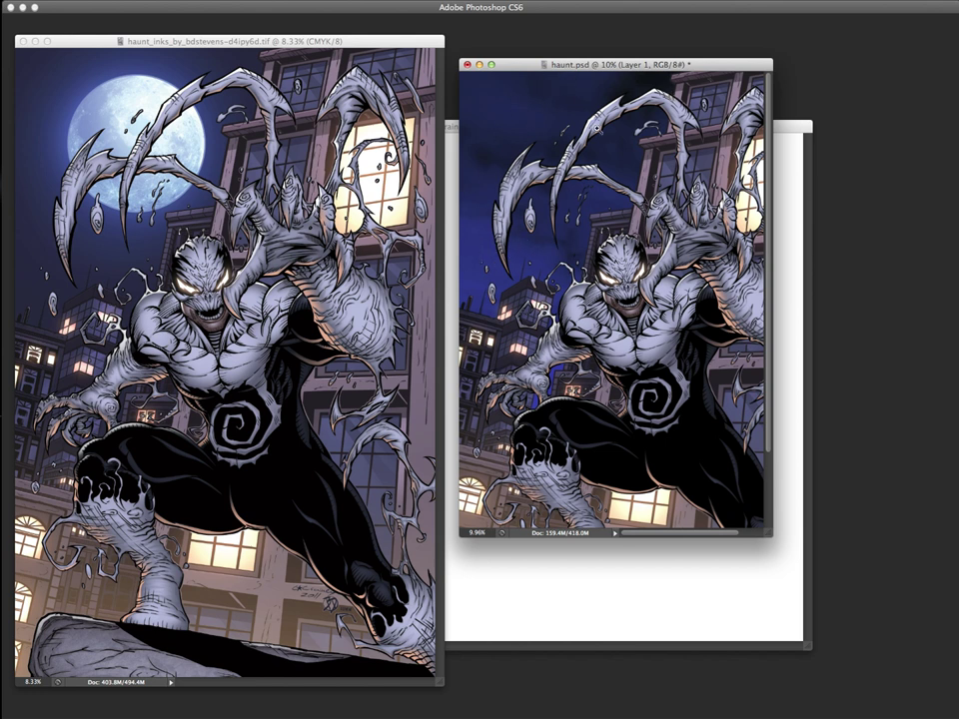
pyautogui.click(23, 41)
# Enlarge the haunt.psd window until the whole artwork fits and move it clear of the rain.psd canvas.
pyautogui.moveTo(510, 66); pyautogui.dragTo(242, 63)
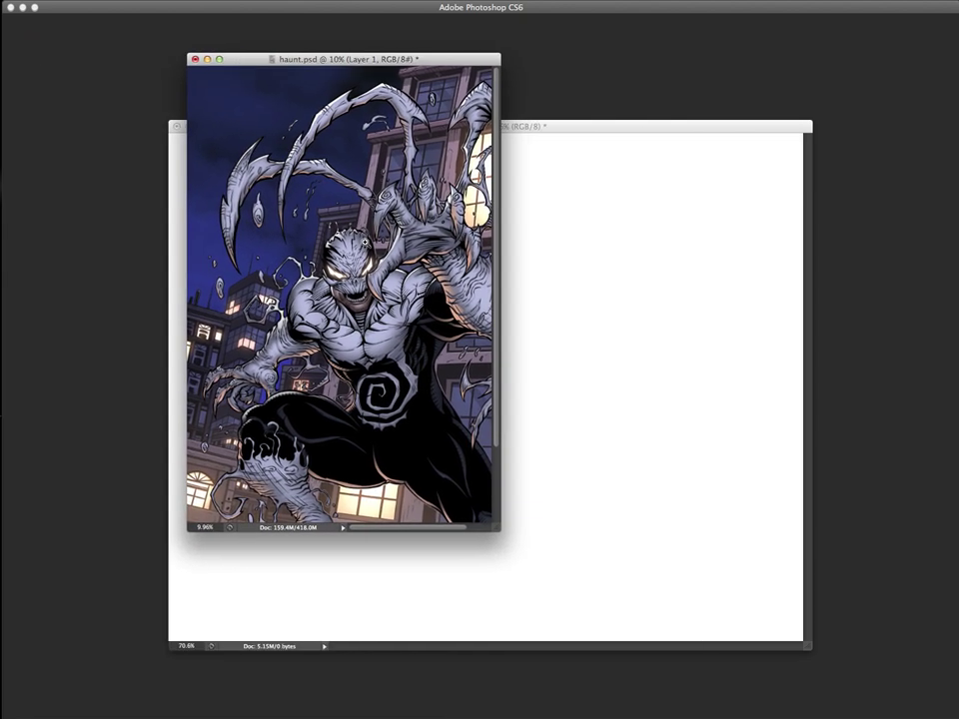
pyautogui.moveTo(497, 529); pyautogui.dragTo(635, 669)
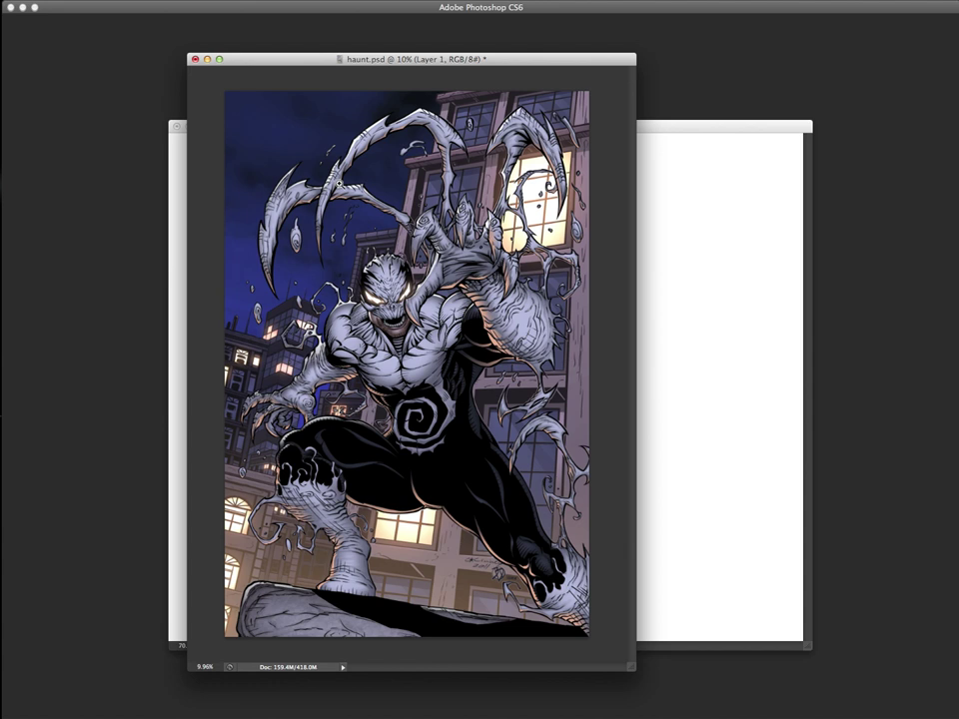
pyautogui.moveTo(598, 58); pyautogui.dragTo(441, 45)
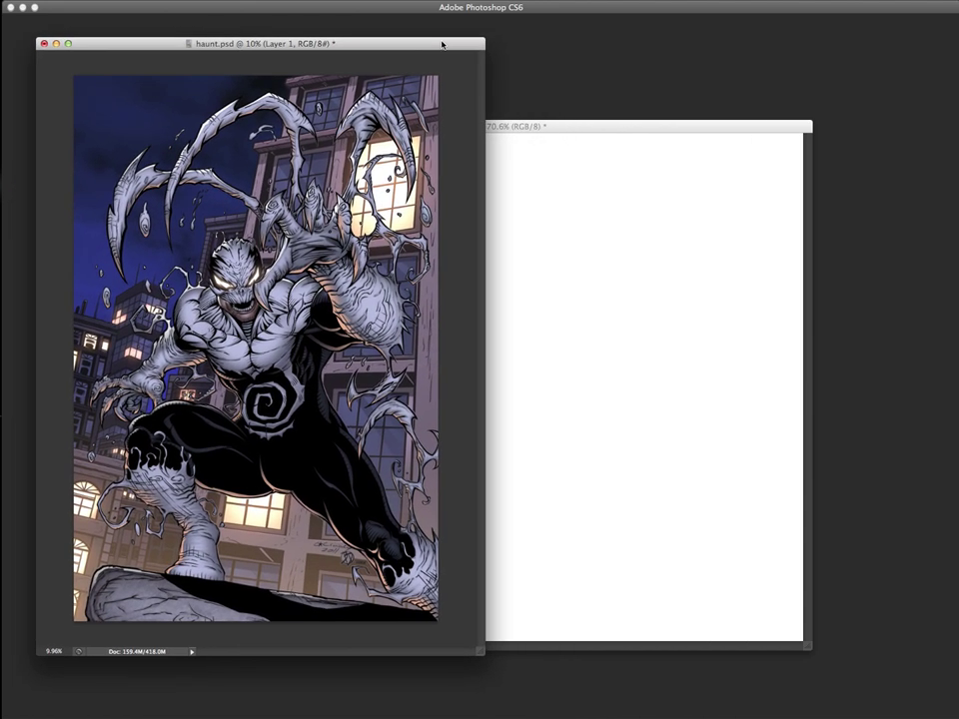
# Bring rain.psd to the front with the panels shown and set its image resolution to 300 pixels/inch.
pyautogui.click(600, 129)
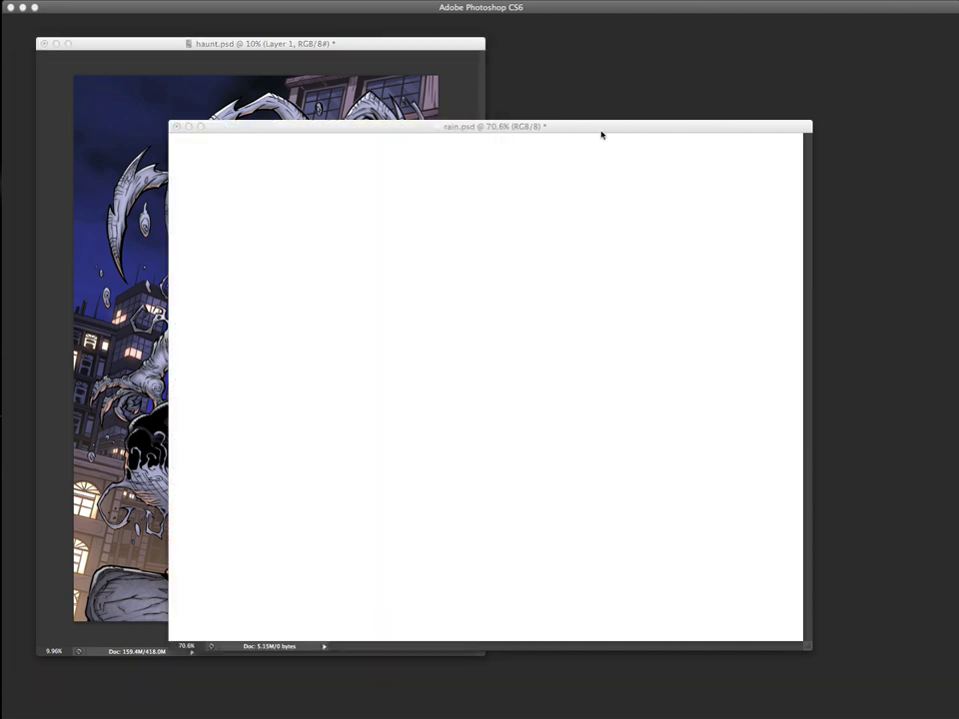
pyautogui.press('Tab')
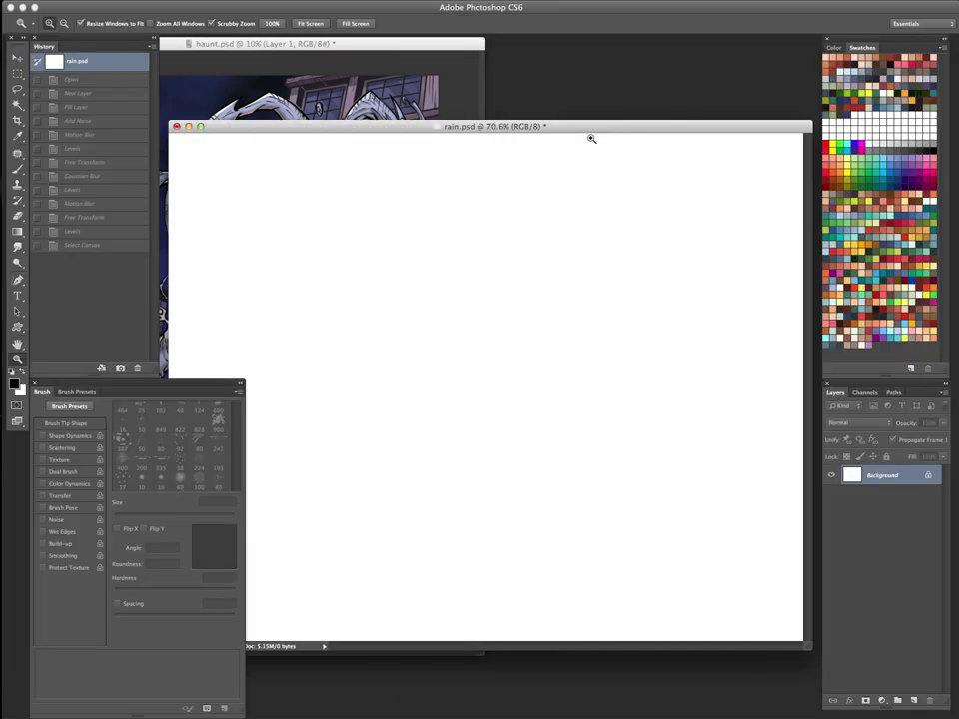
pyautogui.moveTo(599, 130)
pyautogui.mouseDown()
pyautogui.moveTo(626, 122)
pyautogui.moveTo(592, 116)
pyautogui.mouseUp()
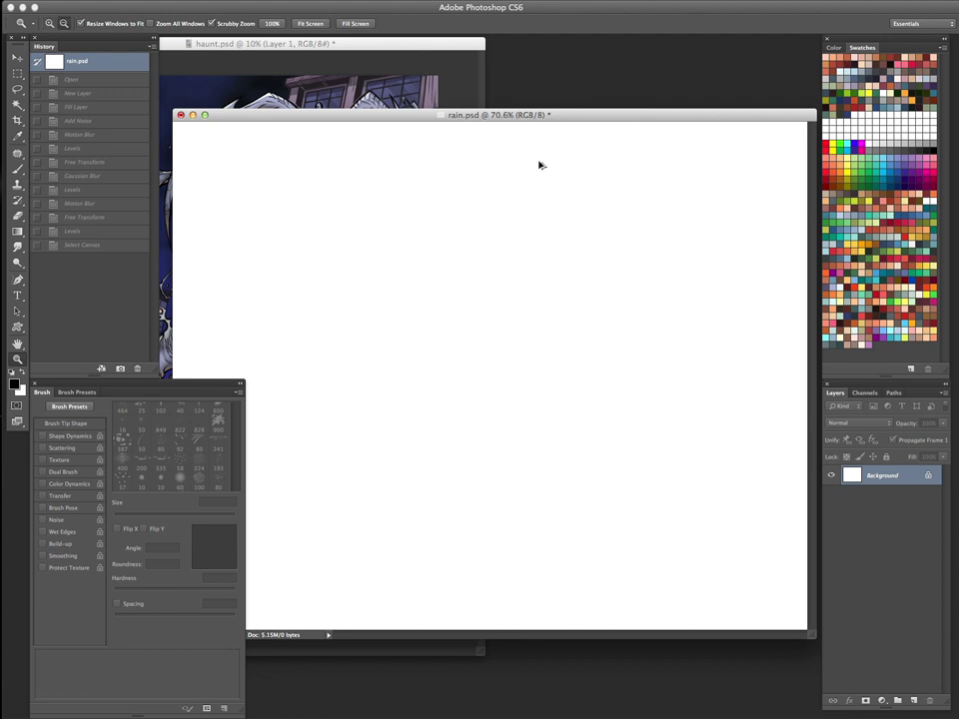
pyautogui.press('super+alt+i')
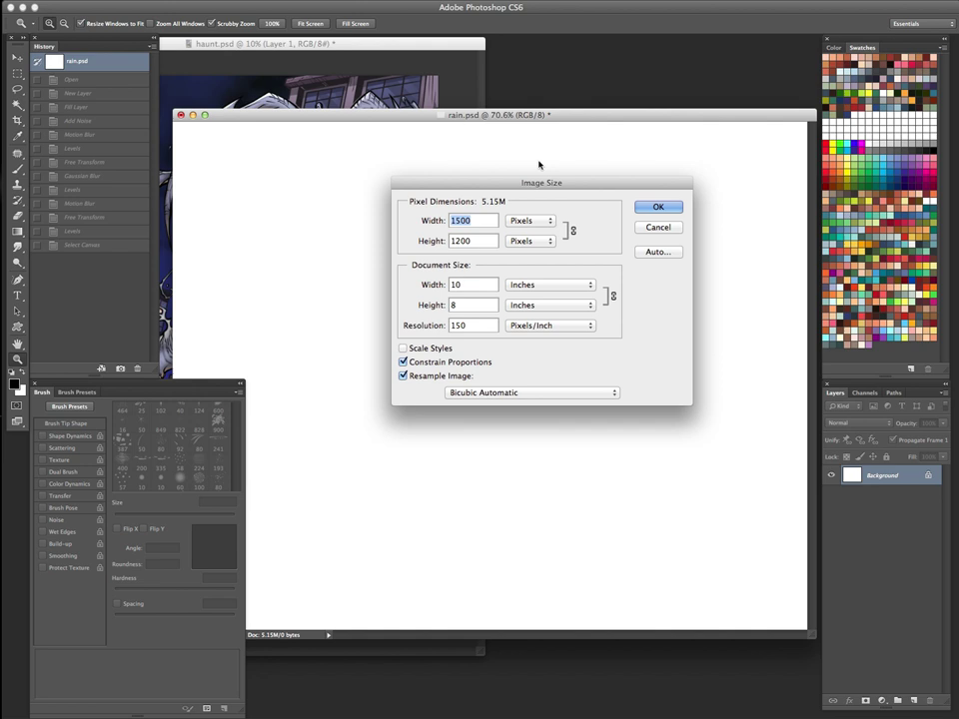
pyautogui.click(410, 326)
pyautogui.write('300')
pyautogui.press('Return')
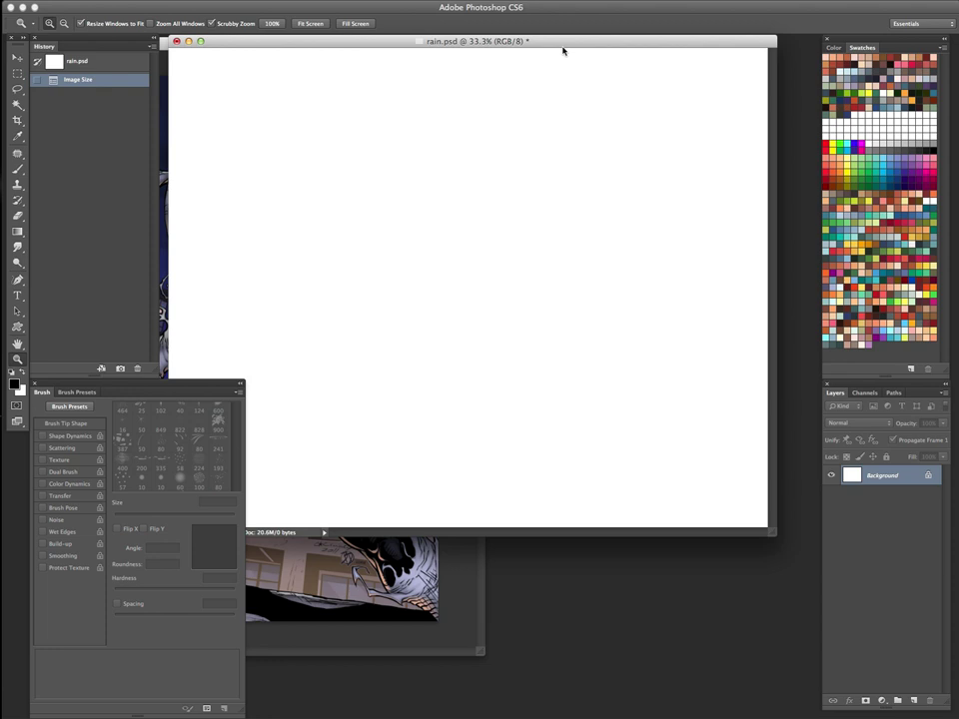
# Add a new layer to rain.psd and fill it with the black foreground color.
pyautogui.moveTo(564, 44); pyautogui.dragTo(595, 67)
pyautogui.press('shift+super+n')
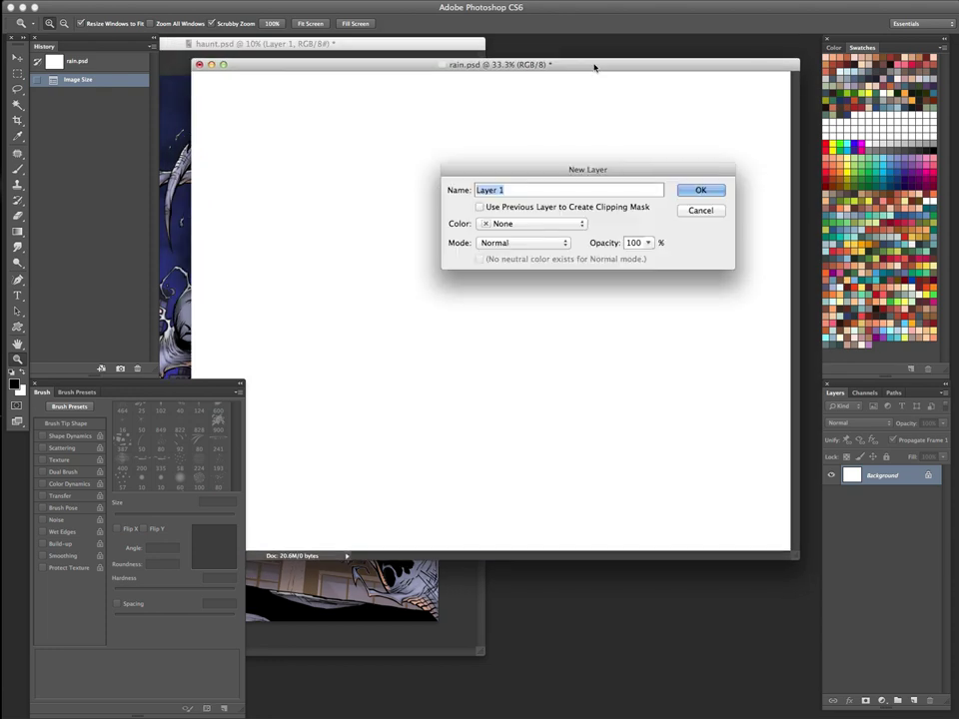
pyautogui.press('Return')
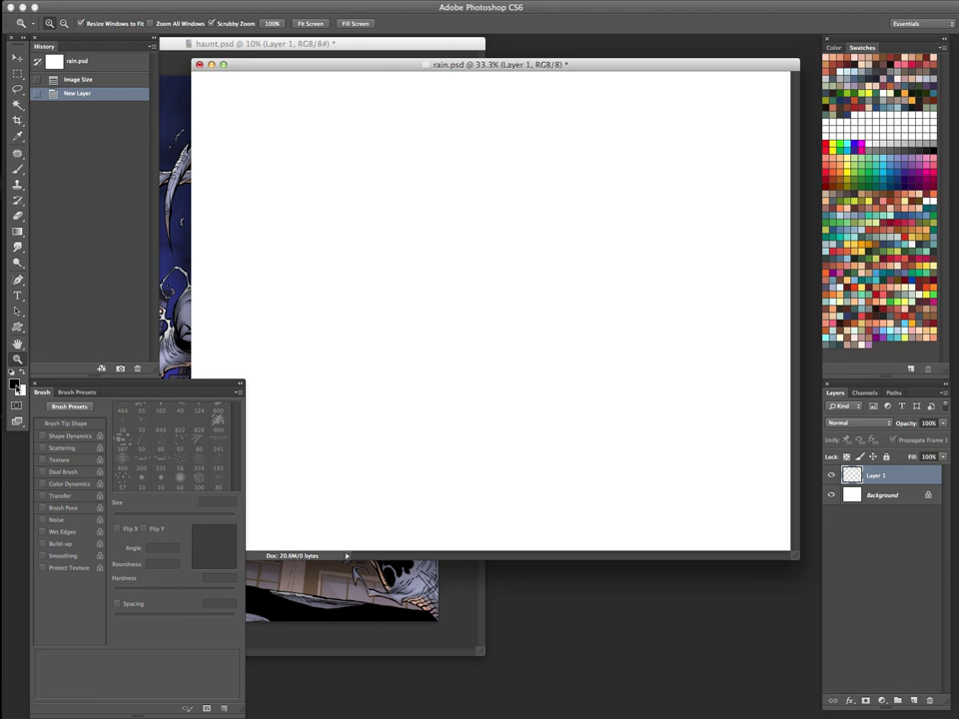
pyautogui.hotkey('alt', 'BackSpace')
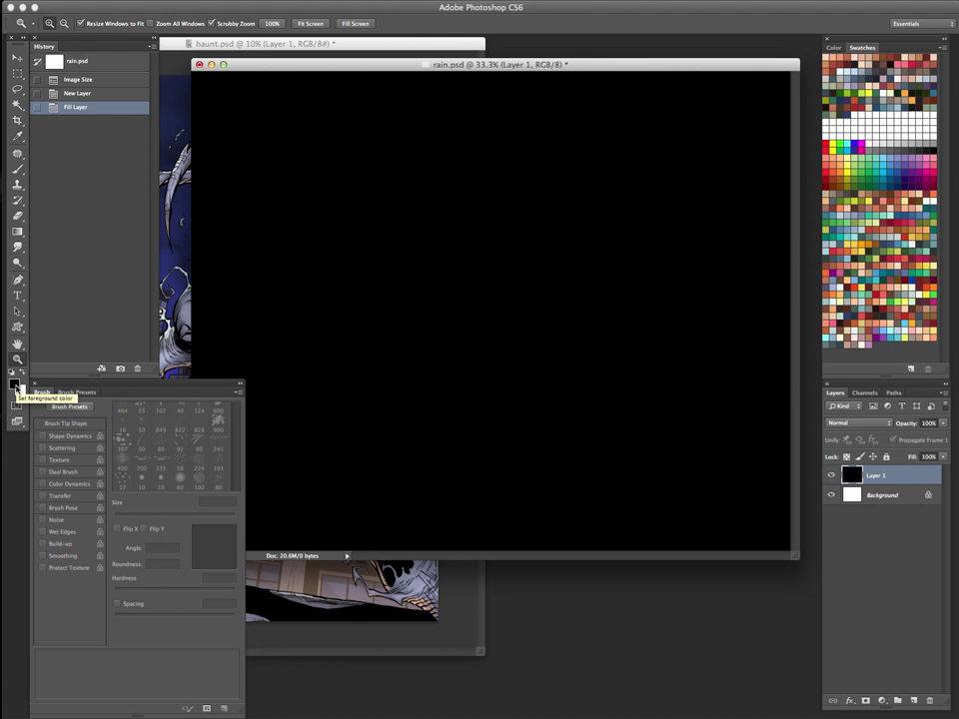
pyautogui.moveTo(597, 65); pyautogui.dragTo(601, 68)
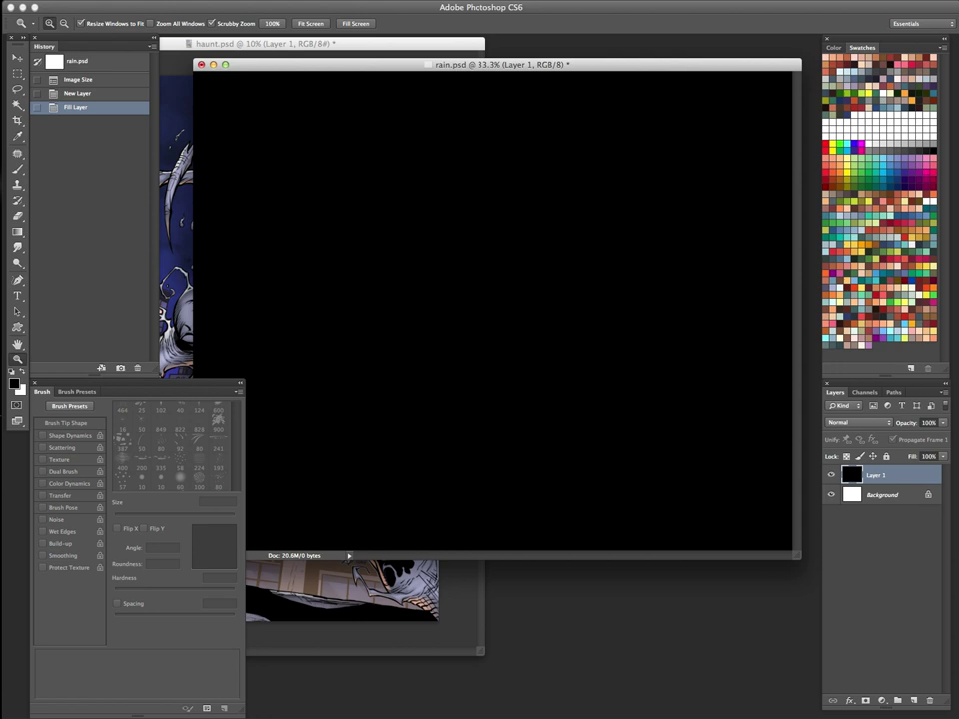
# Apply Add Noise to the black layer with an amount of 24%, Gaussian distribution and Monochromatic enabled.
pyautogui.press('h')
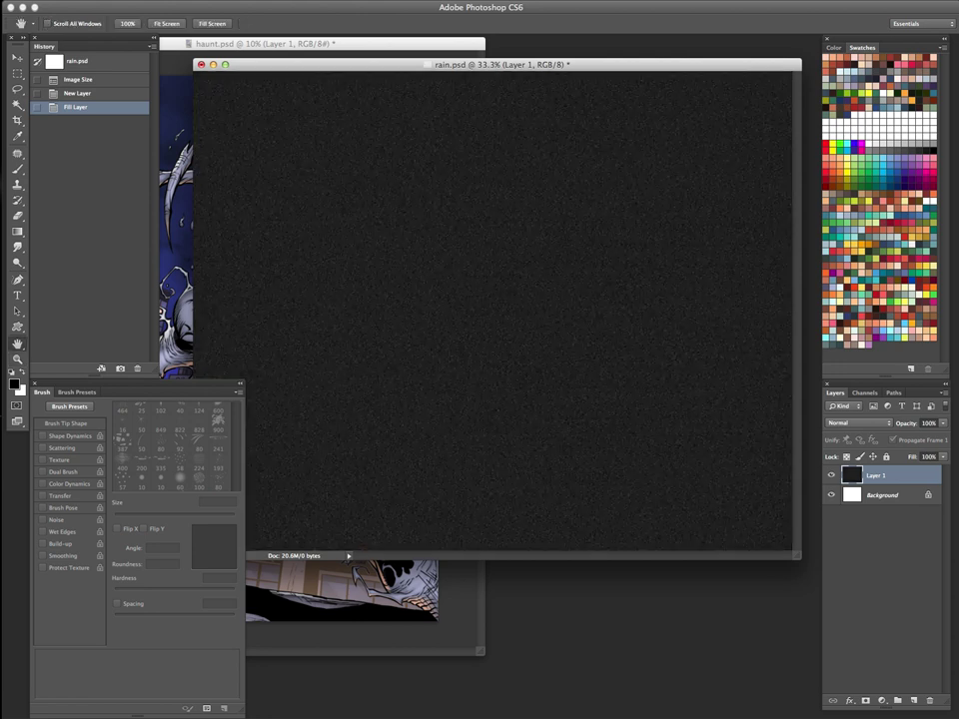
pyautogui.press('super+alt+f')
pyautogui.moveTo(827, 84); pyautogui.dragTo(561, 193)
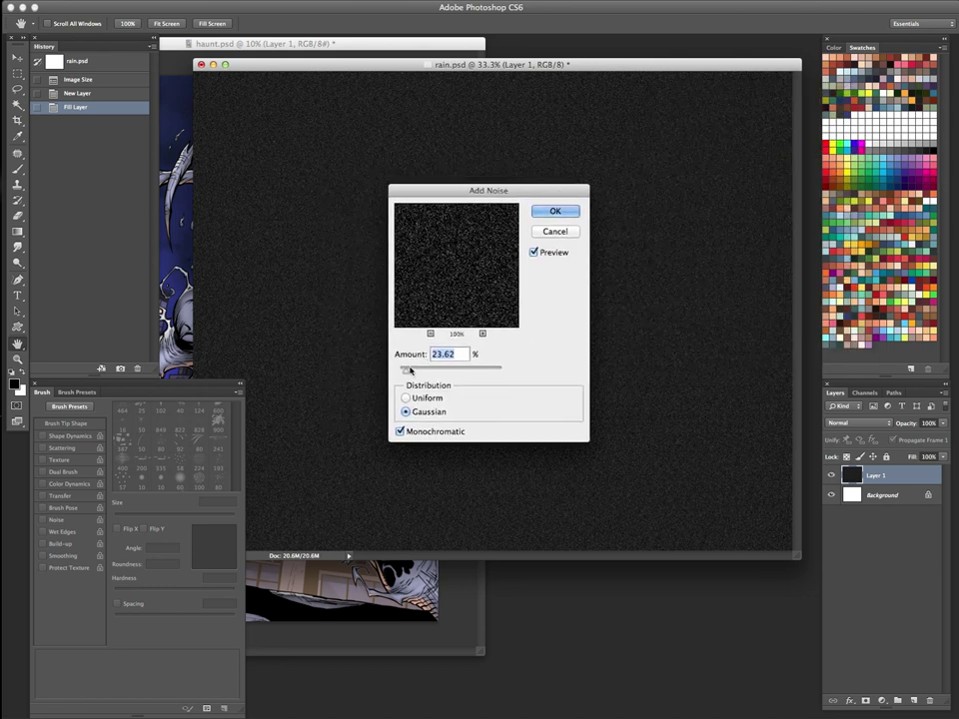
pyautogui.moveTo(405, 375); pyautogui.dragTo(405, 373)
pyautogui.write('24')
pyautogui.click(405, 397)
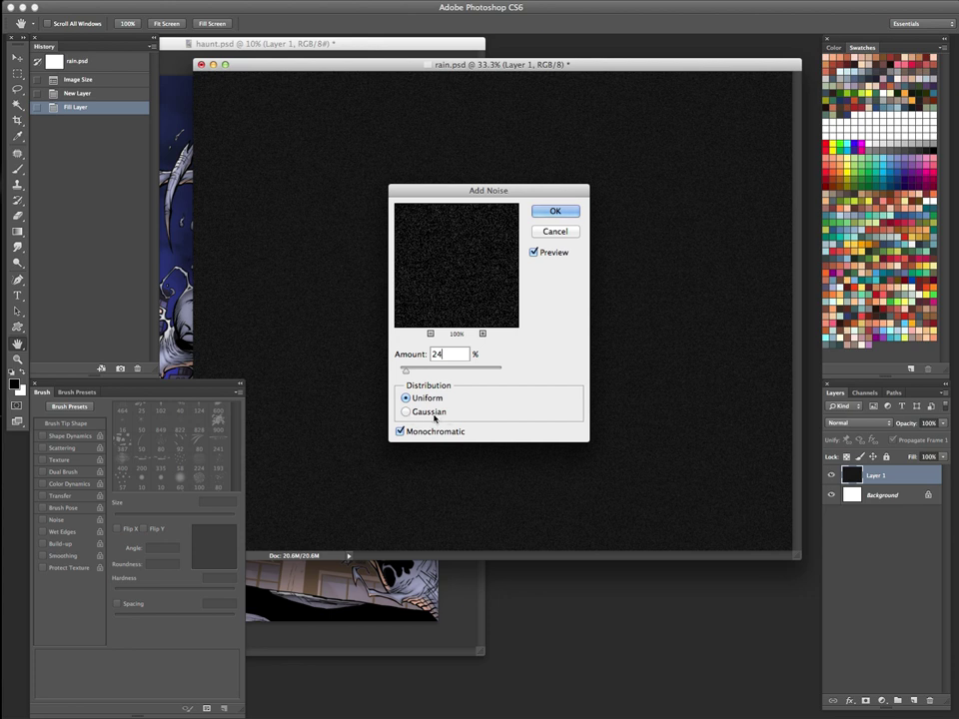
pyautogui.click(406, 412)
pyautogui.click(400, 432)
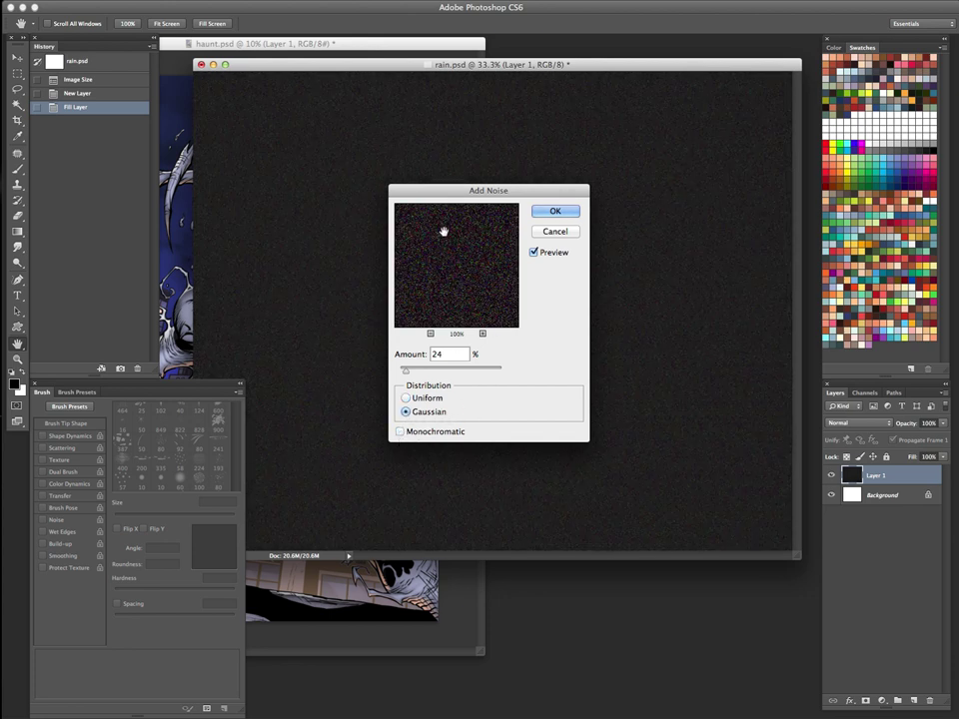
pyautogui.click(400, 432)
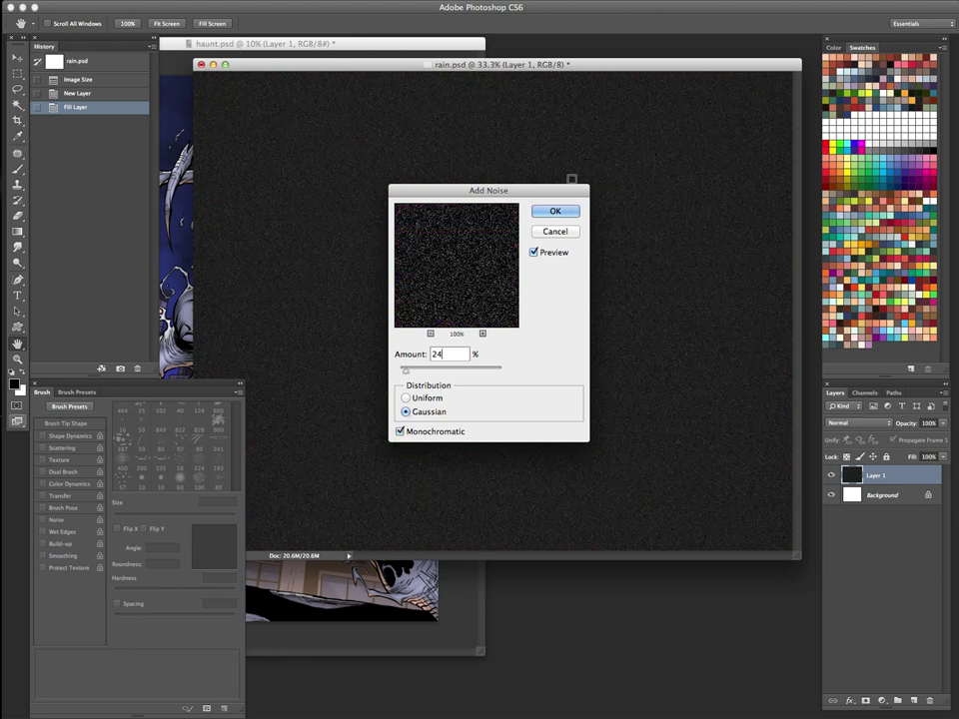
pyautogui.click(557, 211)
pyautogui.press('z')
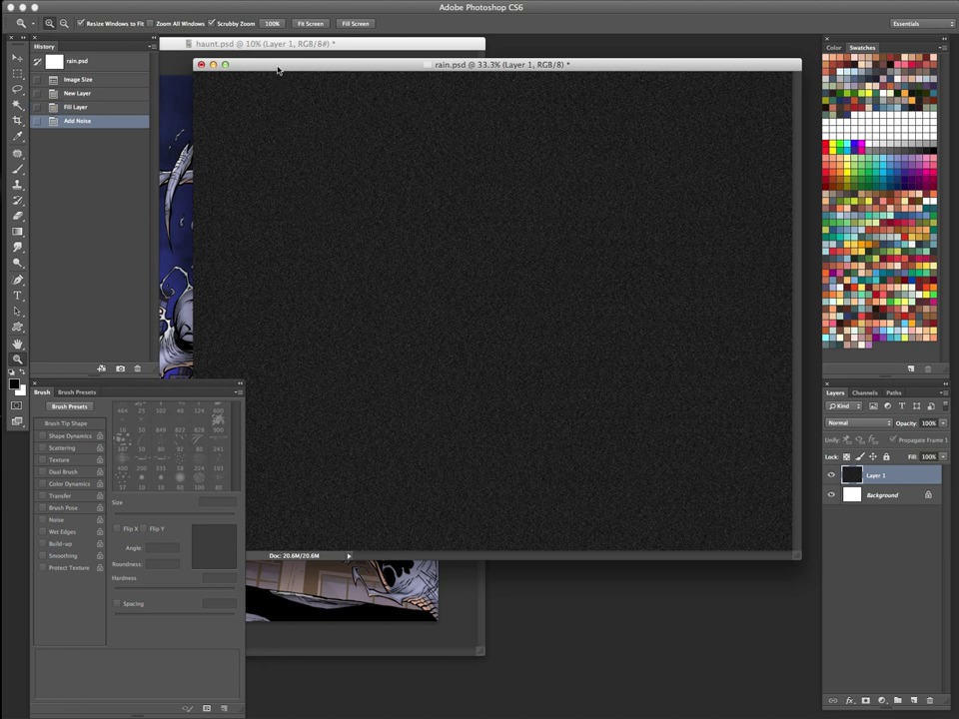
pyautogui.press('f')
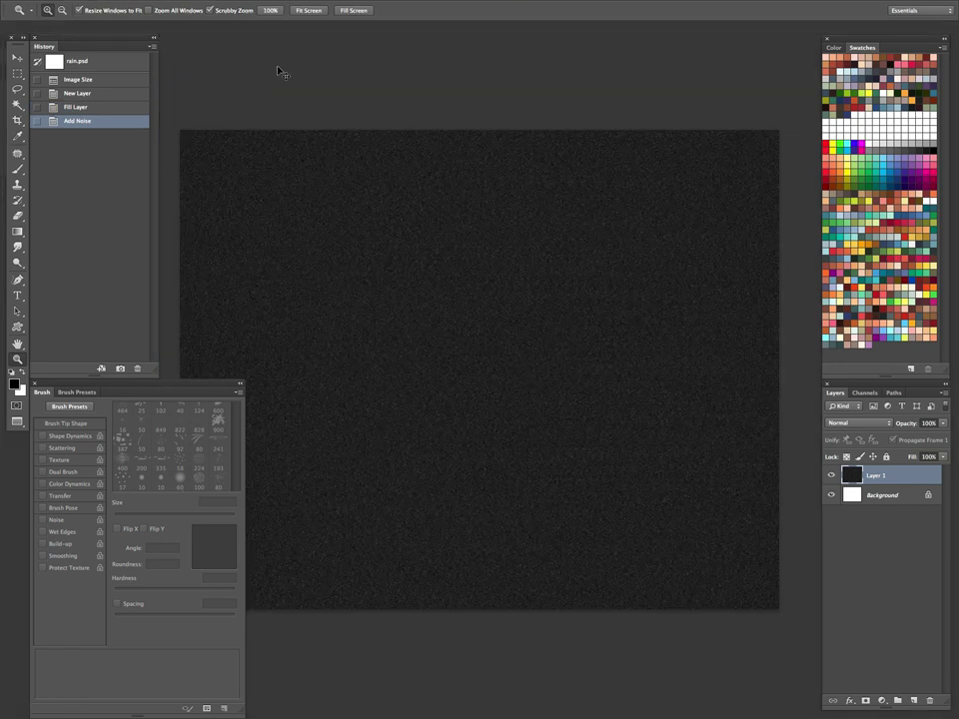
pyautogui.press('f')
pyautogui.press('f')
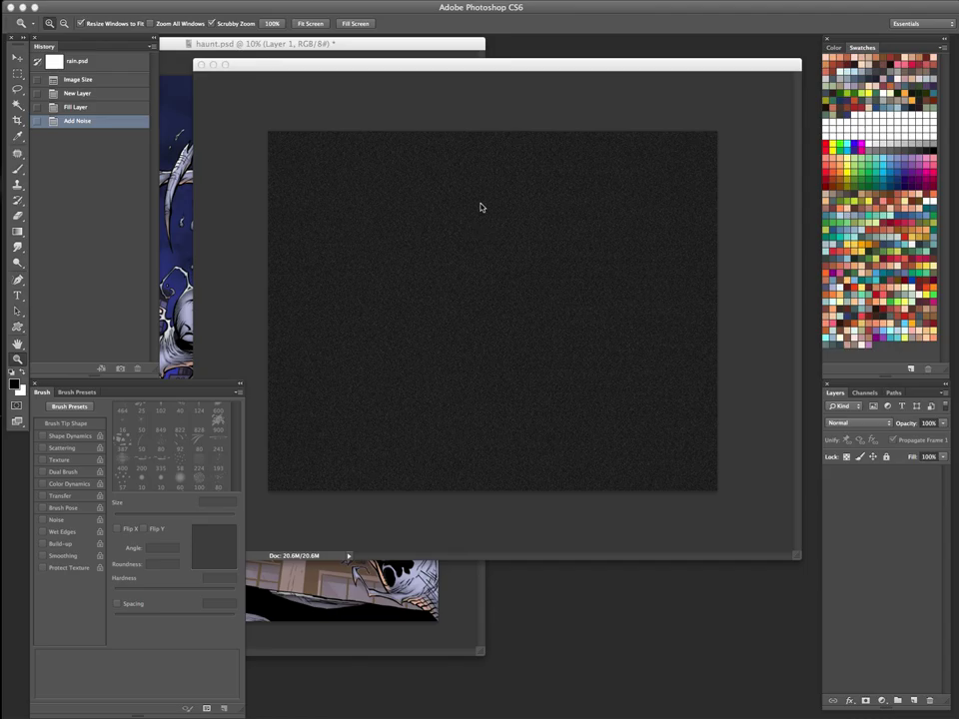
# Bring haunt.psd to the front and delete its existing rain layer, Layer 1, above the sigs layer.
pyautogui.click(341, 47)
pyautogui.press('Tab')
pyautogui.moveTo(272, 40); pyautogui.dragTo(335, 58)
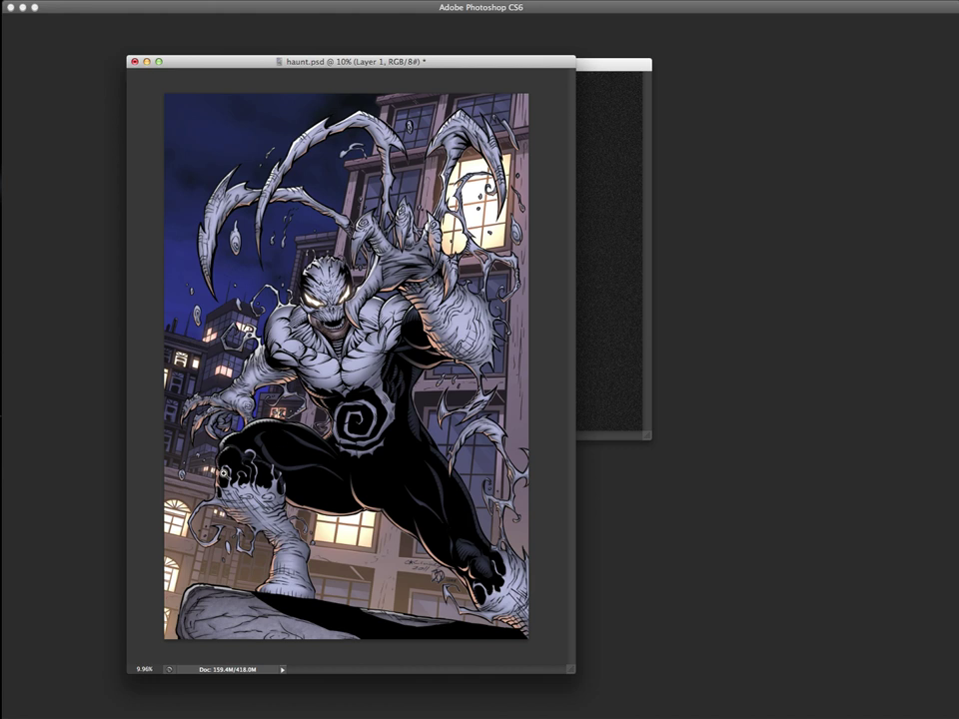
pyautogui.press('Tab')
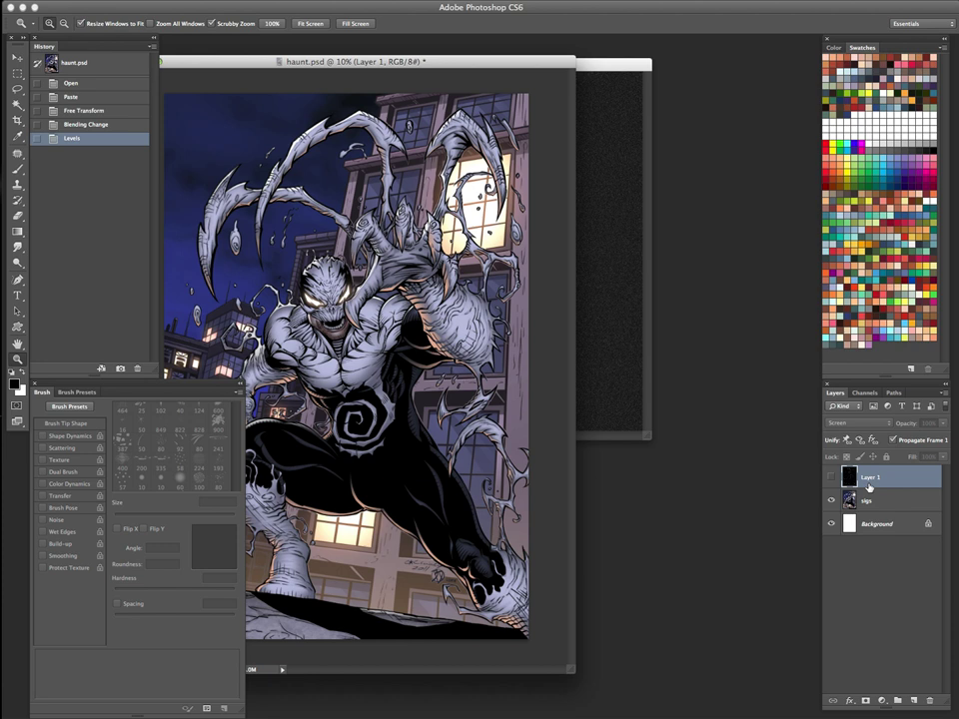
pyautogui.moveTo(869, 487); pyautogui.dragTo(929, 701)
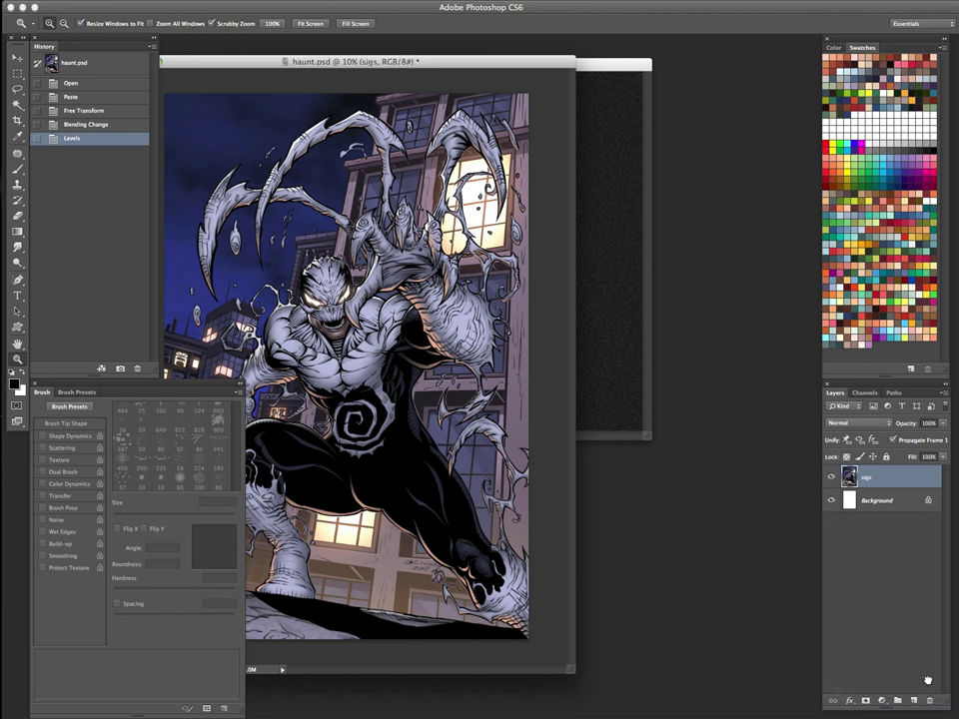
pyautogui.press('super+z')
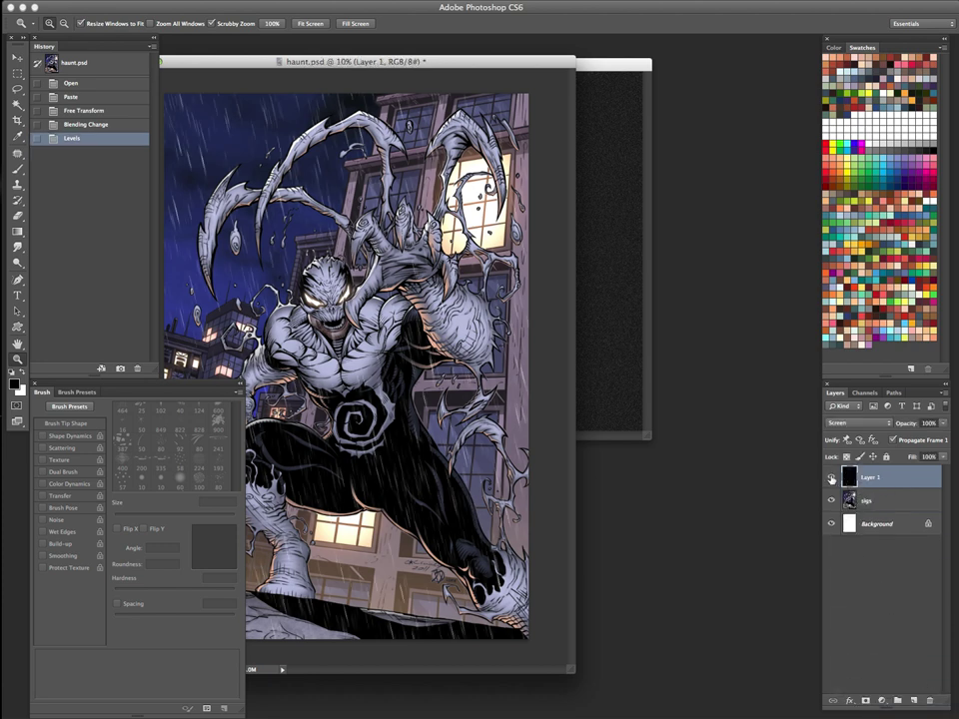
pyautogui.moveTo(872, 479); pyautogui.dragTo(930, 701)
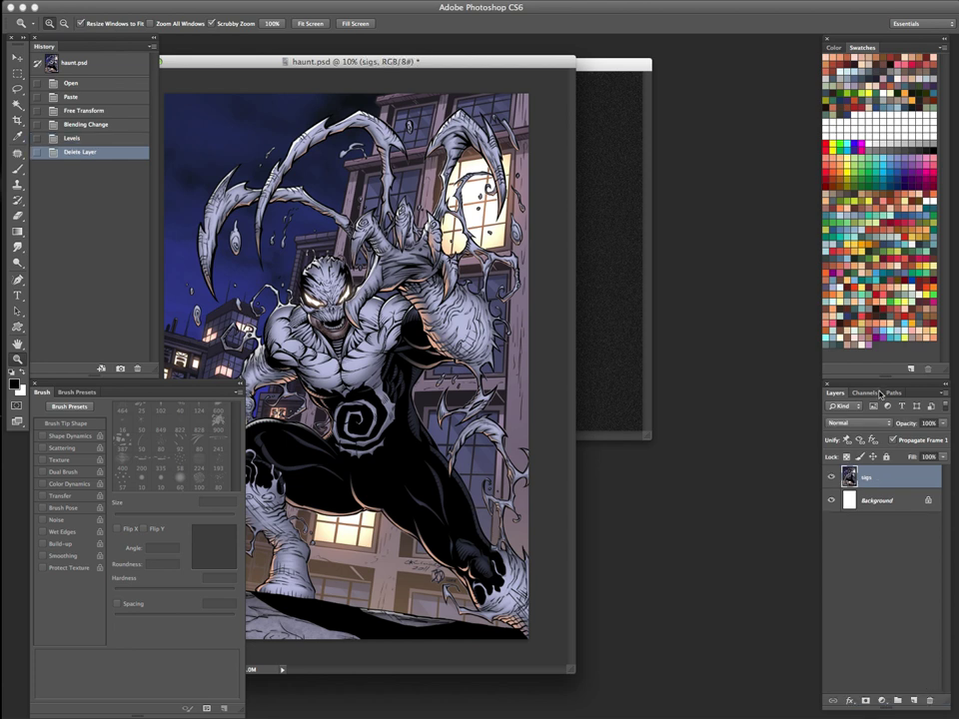
# Load the Alpha 2 channel of haunt.psd as a selection and clear that selection.
pyautogui.click(865, 392)
pyautogui.keyDown('super'); pyautogui.click(844, 521); pyautogui.keyUp('super')
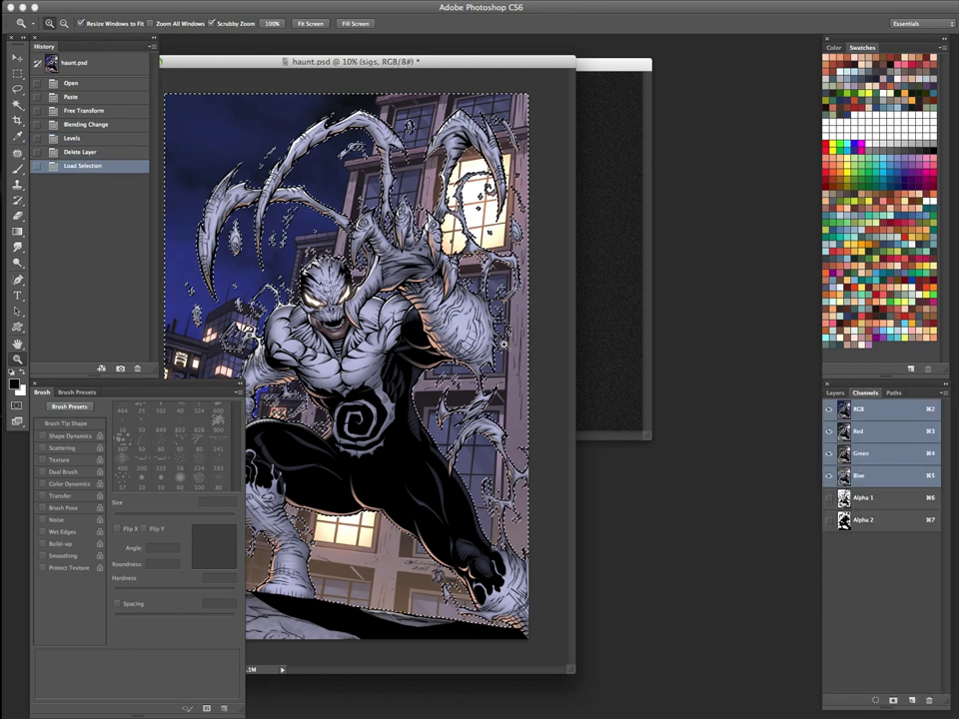
pyautogui.click(835, 393)
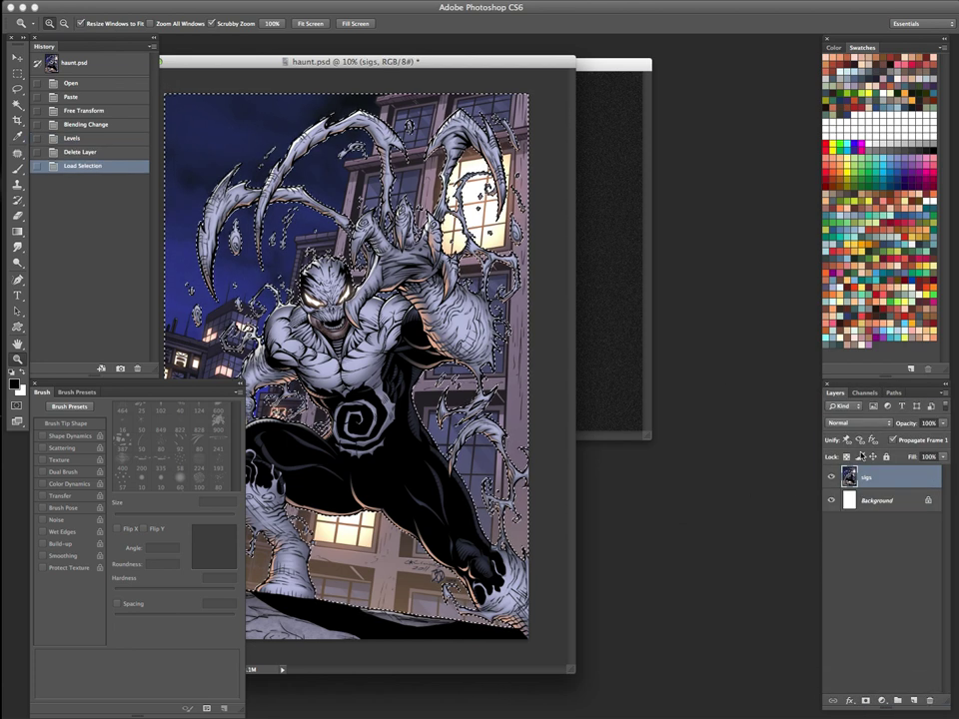
pyautogui.press('super+d')
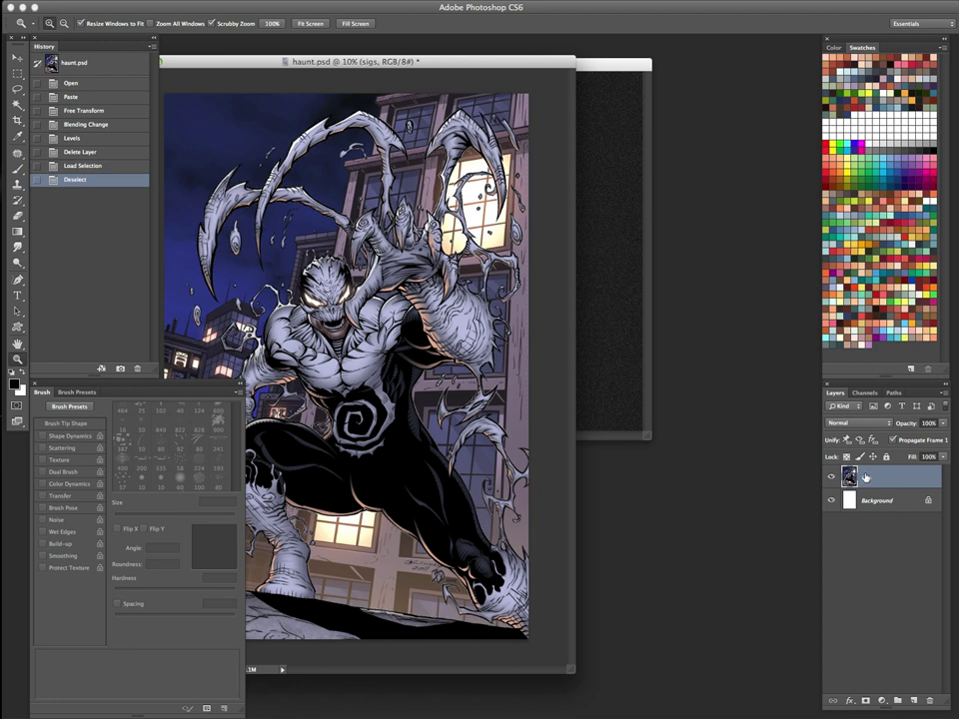
# Add a new layer above sigs, pick a red foreground color and switch to the Brush tool in full-screen view.
pyautogui.press('super+shift+n')
pyautogui.press('Return')
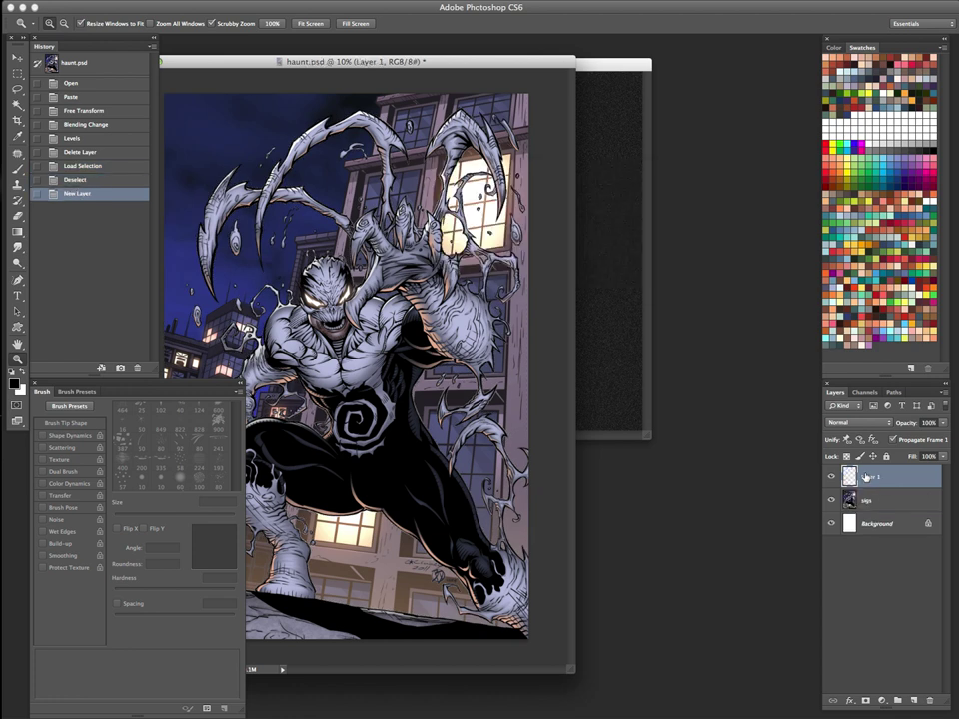
pyautogui.click(837, 245)
pyautogui.press('f')
pyautogui.press('b')
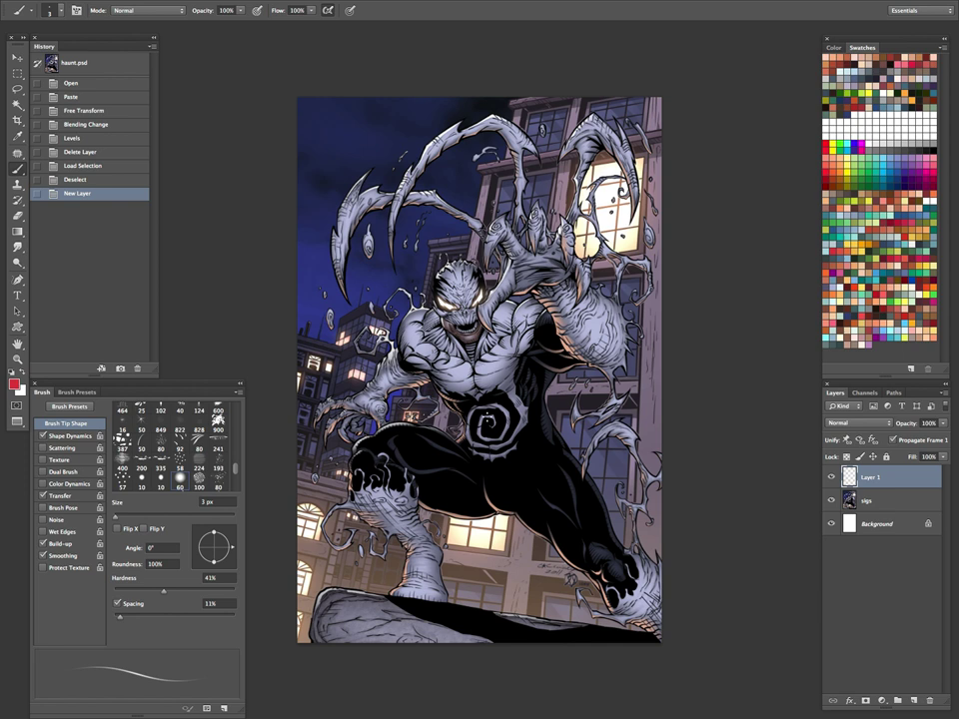
# Enlarge the brush to 175 px and paint one diagonal red stroke across the figure, from the lower buildings to the bright upper window.
pyautogui.press('[')
pyautogui.press('[')
pyautogui.press(']')
pyautogui.press(']')
pyautogui.press(']')
pyautogui.press(']')
pyautogui.press(']')
pyautogui.press(']')
pyautogui.press(']')
pyautogui.press(']')
pyautogui.press(']')
pyautogui.press(']')
pyautogui.press(']')
pyautogui.press(']')
pyautogui.press(']')
pyautogui.press(']')
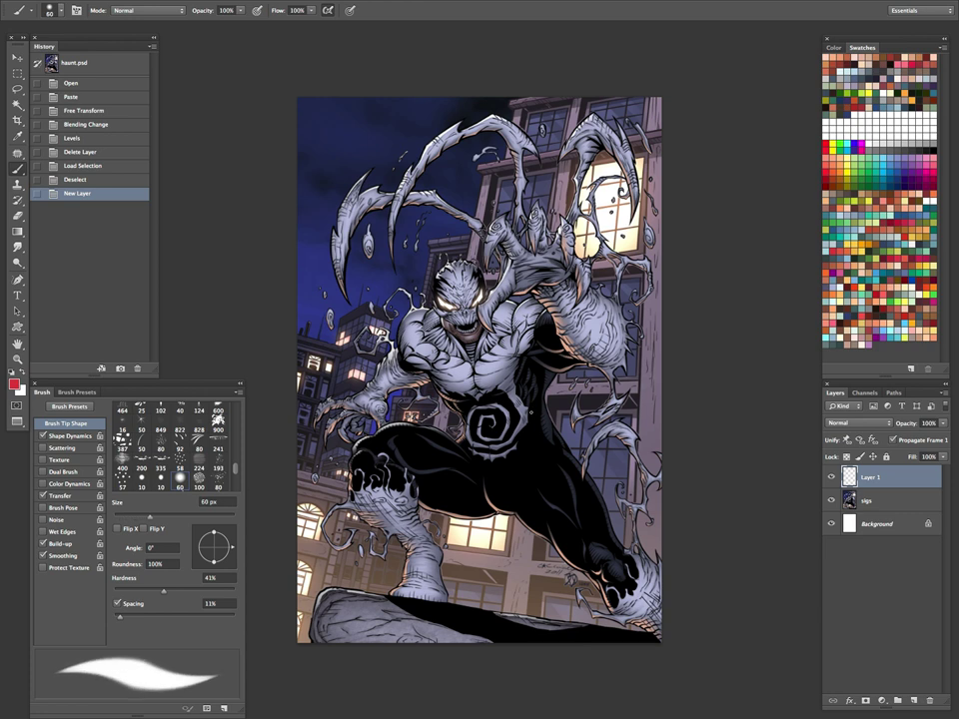
pyautogui.press(']')
pyautogui.press(']')
pyautogui.press(']')
pyautogui.press(']')
pyautogui.press(']')
pyautogui.press(']')
pyautogui.press(']')
pyautogui.moveTo(299, 459); pyautogui.dragTo(655, 204)
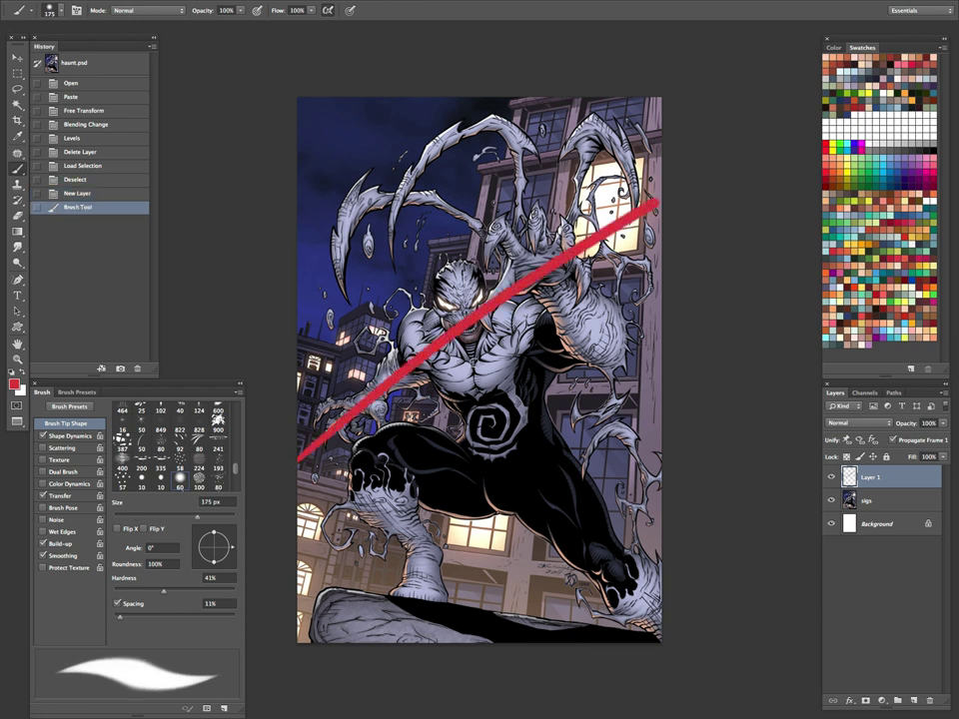
# Paint a red stroke from the figure's chest to the lower-right page corner, plus short vertical and slanted strokes at the upper edge and upper-right corner.
pyautogui.moveTo(457, 338)
pyautogui.mouseDown()
pyautogui.moveTo(493, 406)
pyautogui.moveTo(659, 639)
pyautogui.mouseUp()
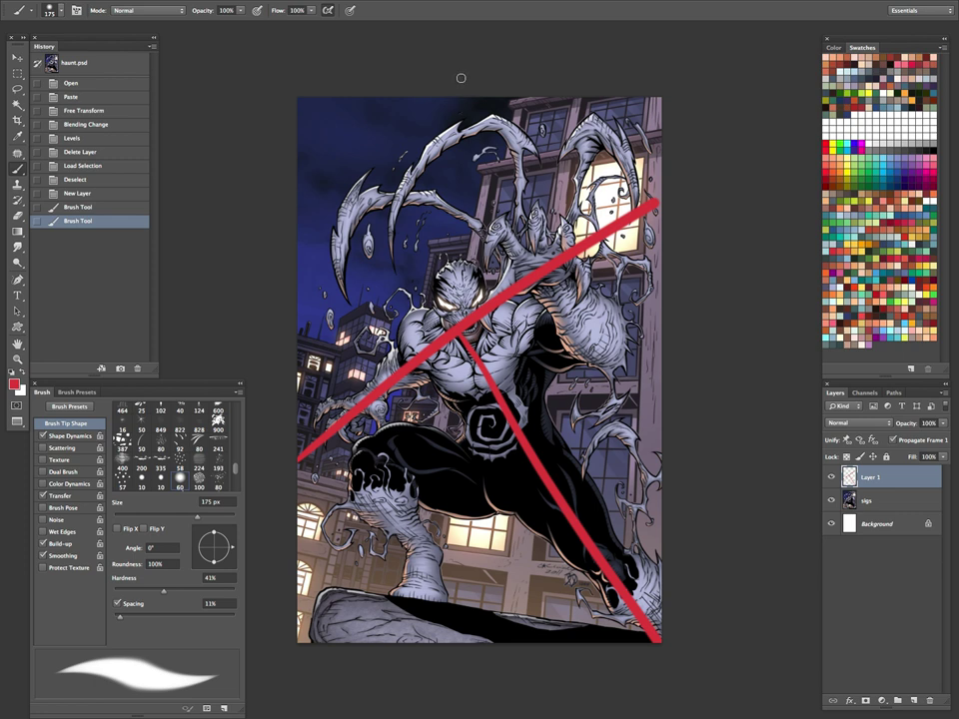
pyautogui.moveTo(461, 80)
pyautogui.mouseDown()
pyautogui.moveTo(459, 134)
pyautogui.moveTo(477, 155)
pyautogui.mouseUp()
pyautogui.moveTo(496, 95); pyautogui.dragTo(497, 160)
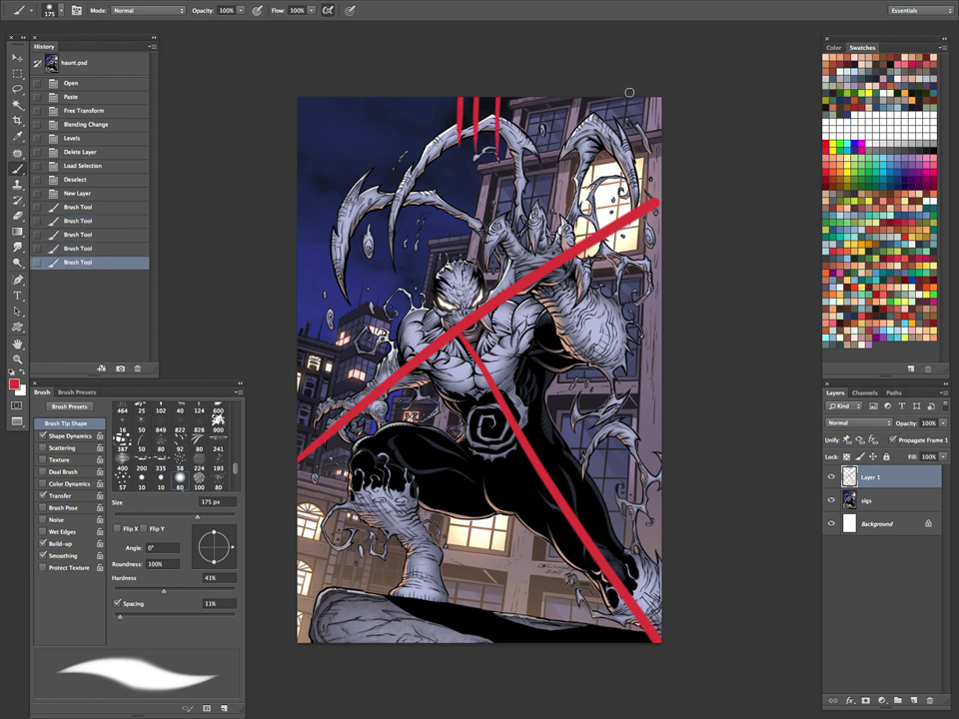
pyautogui.moveTo(629, 98)
pyautogui.mouseDown()
pyautogui.moveTo(574, 178)
pyautogui.moveTo(590, 172)
pyautogui.mouseUp()
pyautogui.moveTo(660, 112); pyautogui.dragTo(605, 176)
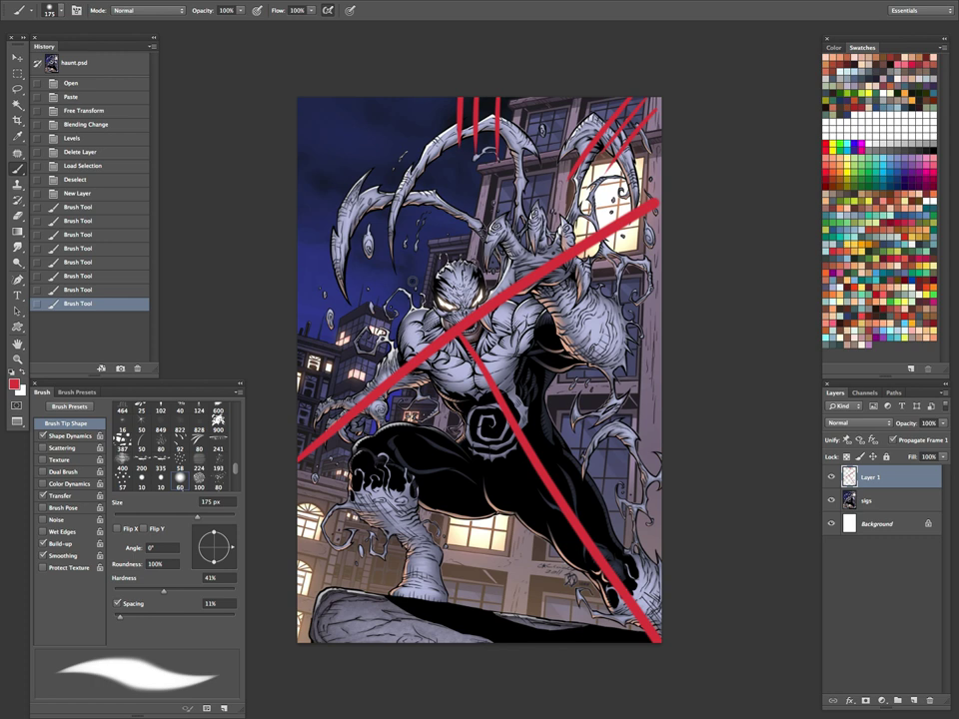
# Paint four short red strokes slanting down to the right across the upper-left sky and claws.
pyautogui.moveTo(310, 130); pyautogui.dragTo(352, 220)
pyautogui.moveTo(331, 149)
pyautogui.mouseDown()
pyautogui.moveTo(362, 208)
pyautogui.moveTo(383, 209)
pyautogui.mouseUp()
pyautogui.moveTo(382, 150)
pyautogui.mouseDown()
pyautogui.moveTo(410, 205)
pyautogui.moveTo(446, 228)
pyautogui.mouseUp()
pyautogui.moveTo(442, 167); pyautogui.dragTo(483, 247)
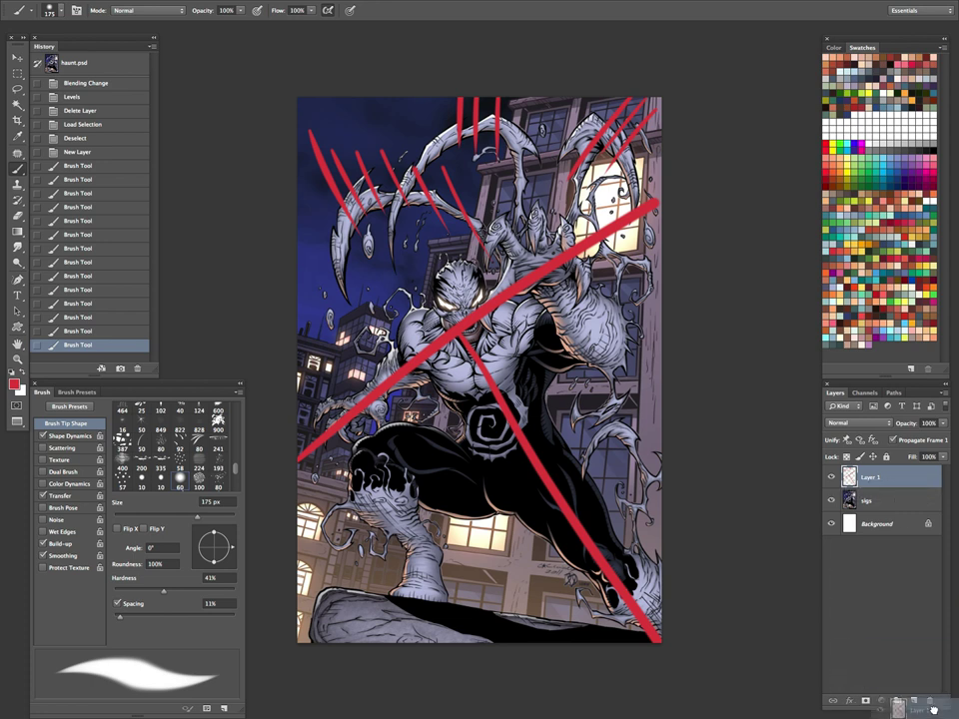
# Delete the layer holding the red strokes in haunt.psd and switch to rain.psd in full-screen view.
pyautogui.press('Delete')
pyautogui.press('f')
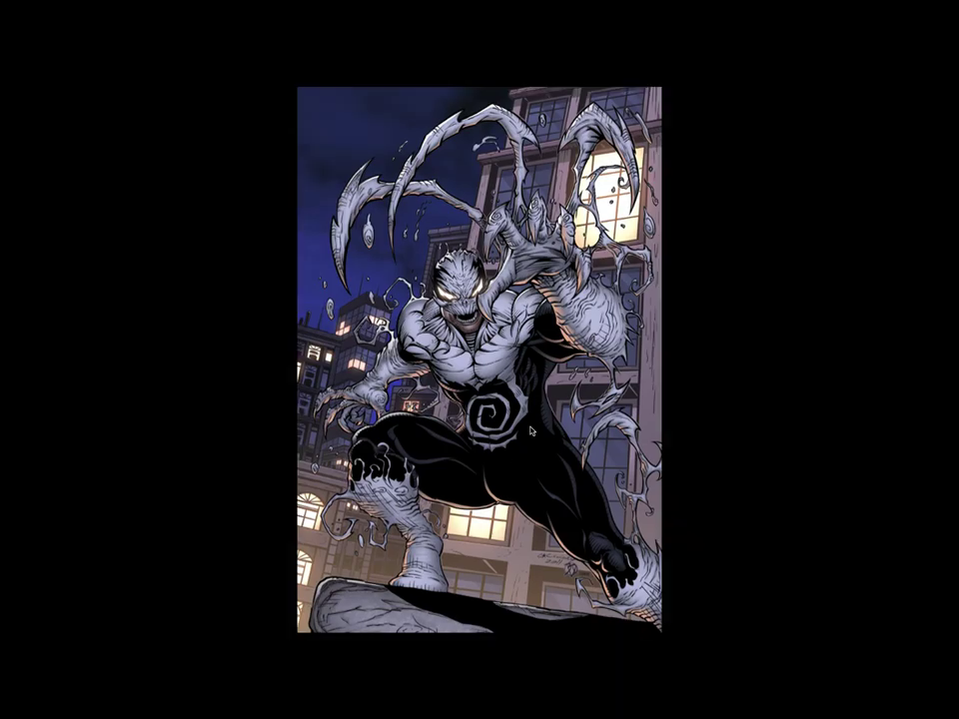
pyautogui.press('f')
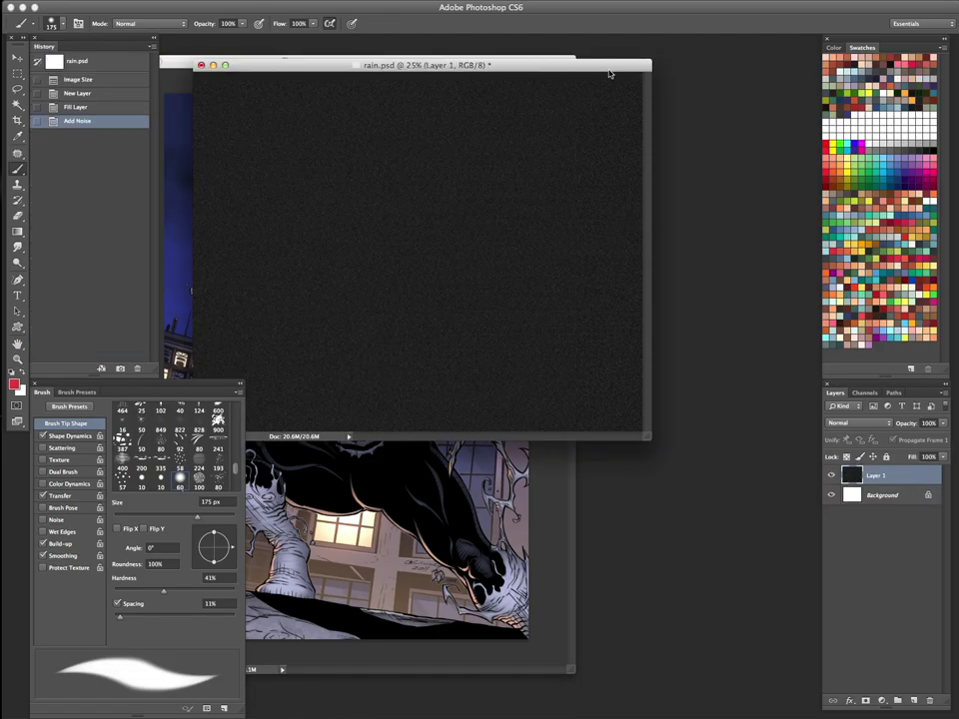
pyautogui.press('f')
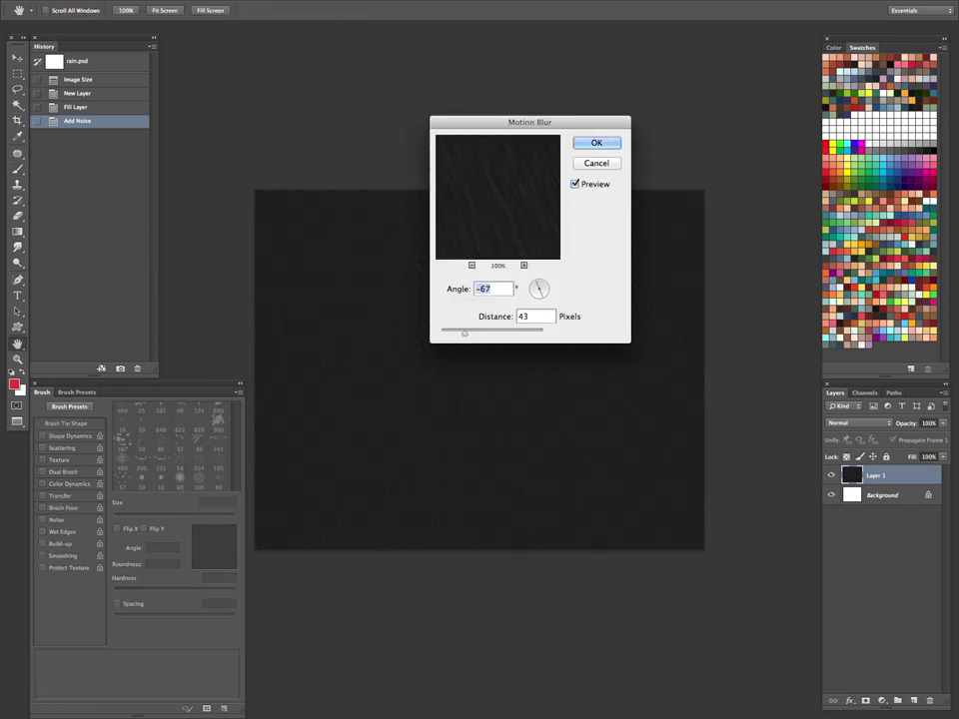
# Try a Motion Blur on the noise layer with a distance of 43 pixels, and undo it.
pyautogui.moveTo(541, 287)
pyautogui.mouseDown()
pyautogui.moveTo(552, 275)
pyautogui.moveTo(537, 286)
pyautogui.mouseUp()
pyautogui.click(597, 143)
pyautogui.press('b')
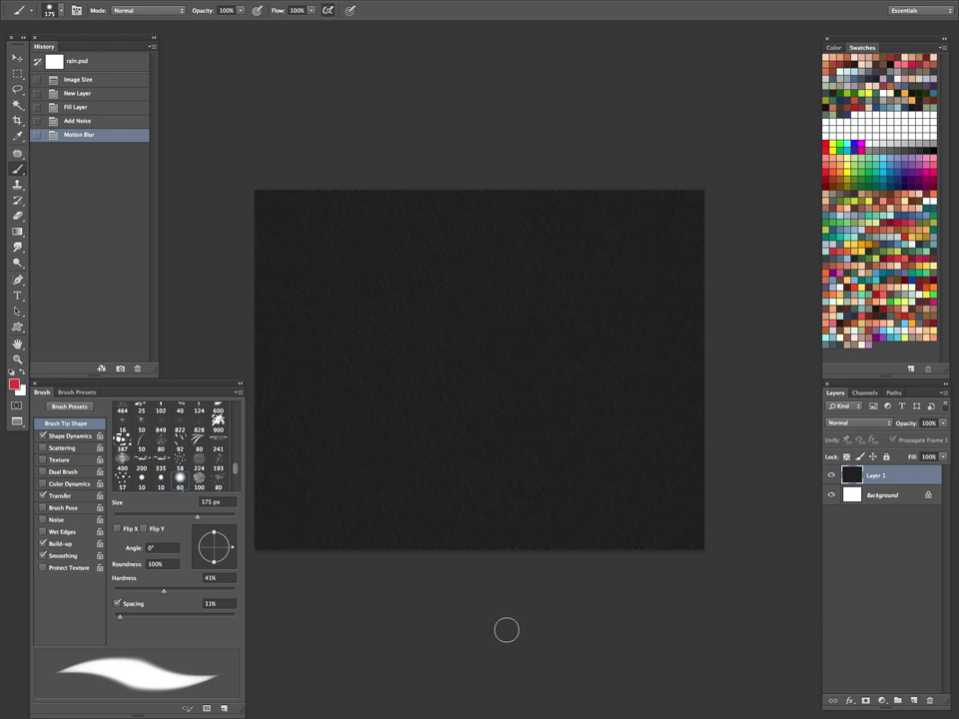
pyautogui.hotkey('ctrl', 'z')
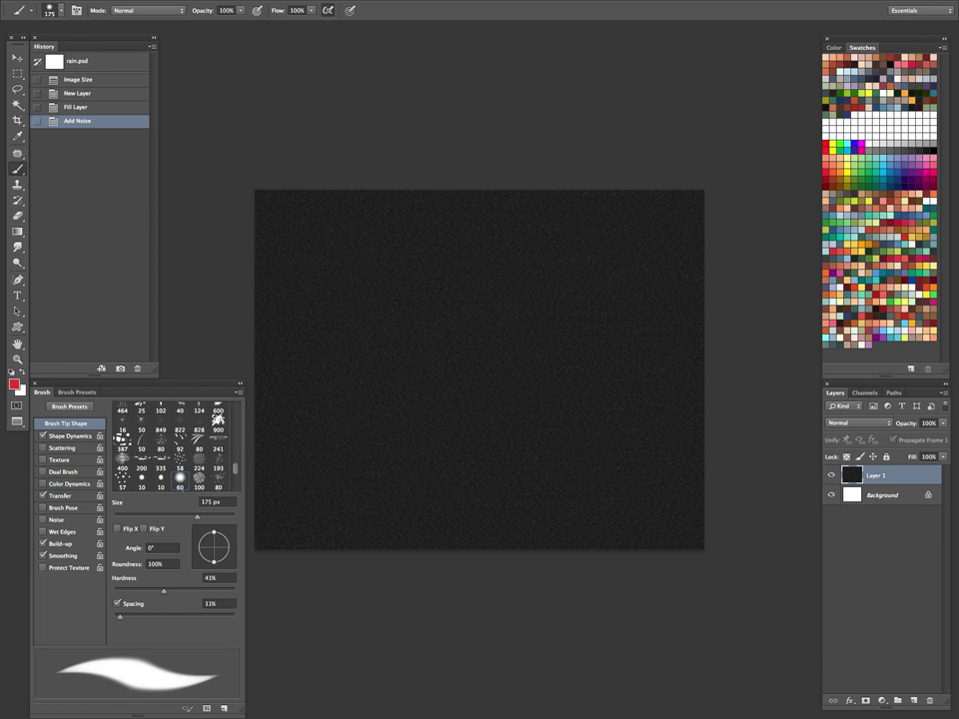
# Apply Motion Blur to the noise layer at an angle of -65° and a distance of 43 pixels.
pyautogui.hotkey('ctrl', 'alt', 'f')
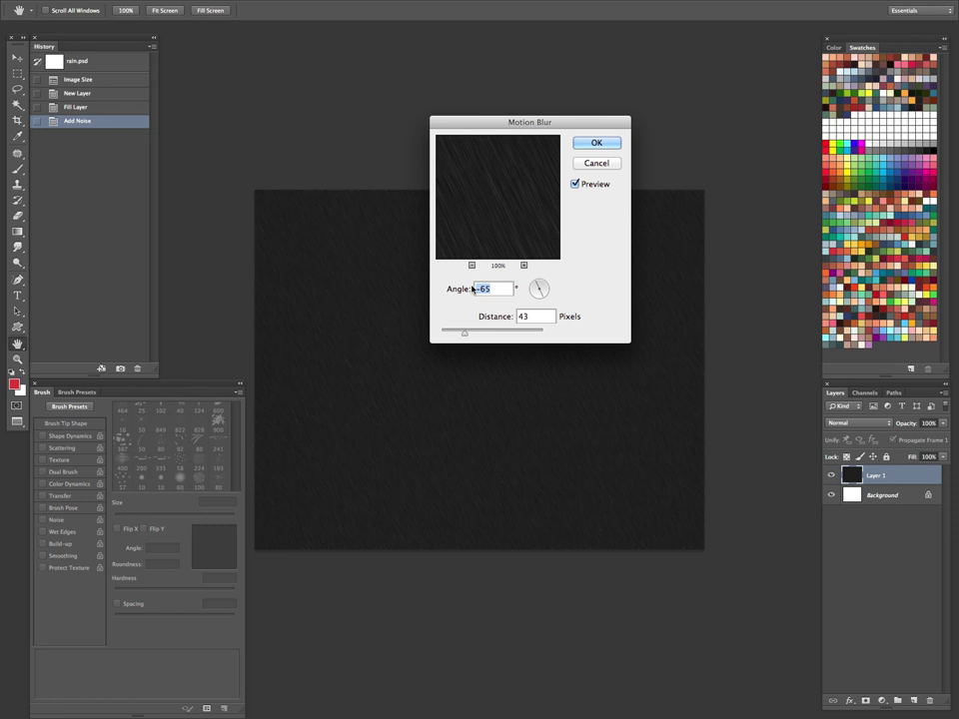
pyautogui.click(587, 142)
pyautogui.press('b')
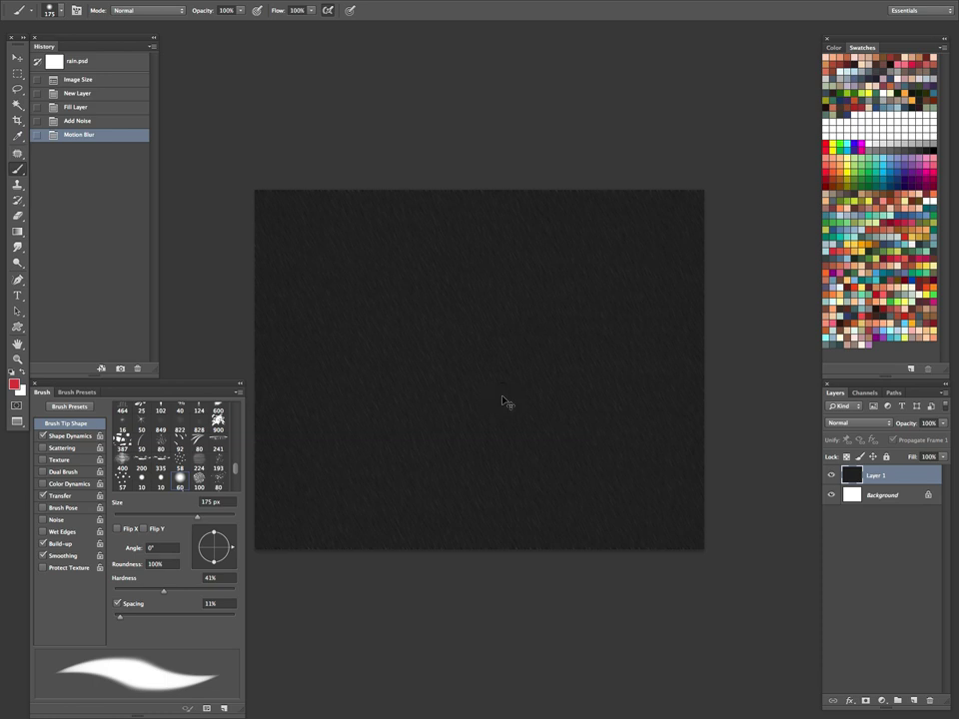
# Turn the blurred noise into bright streaks on black with Levels, raising the black input and lowering the white input to 43.
pyautogui.hotkey('ctrl', 'l')
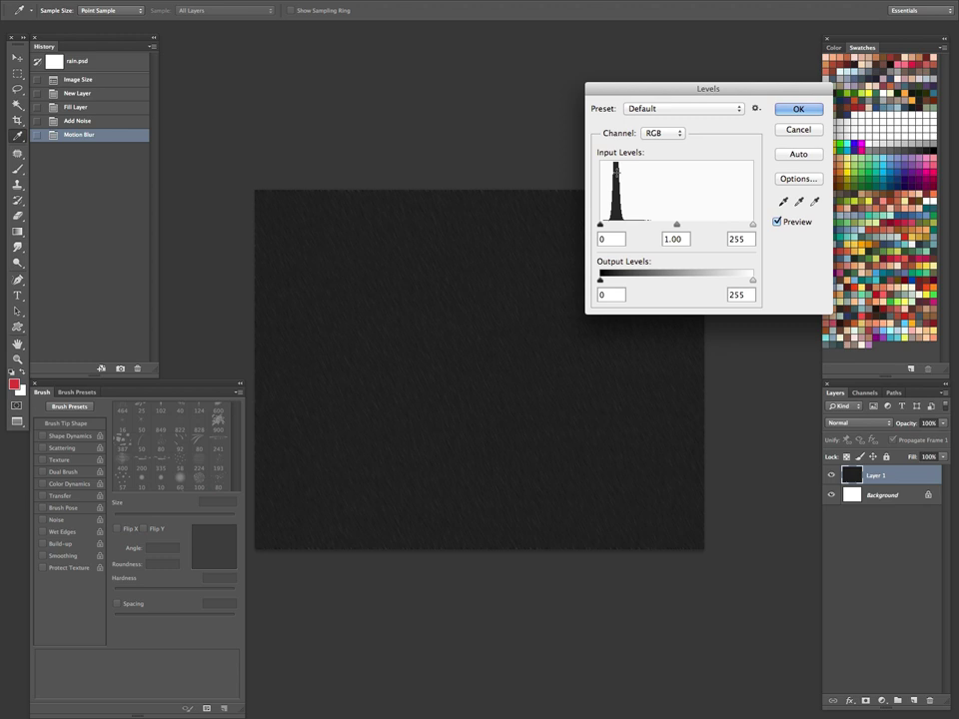
pyautogui.moveTo(752, 224); pyautogui.dragTo(626, 224)
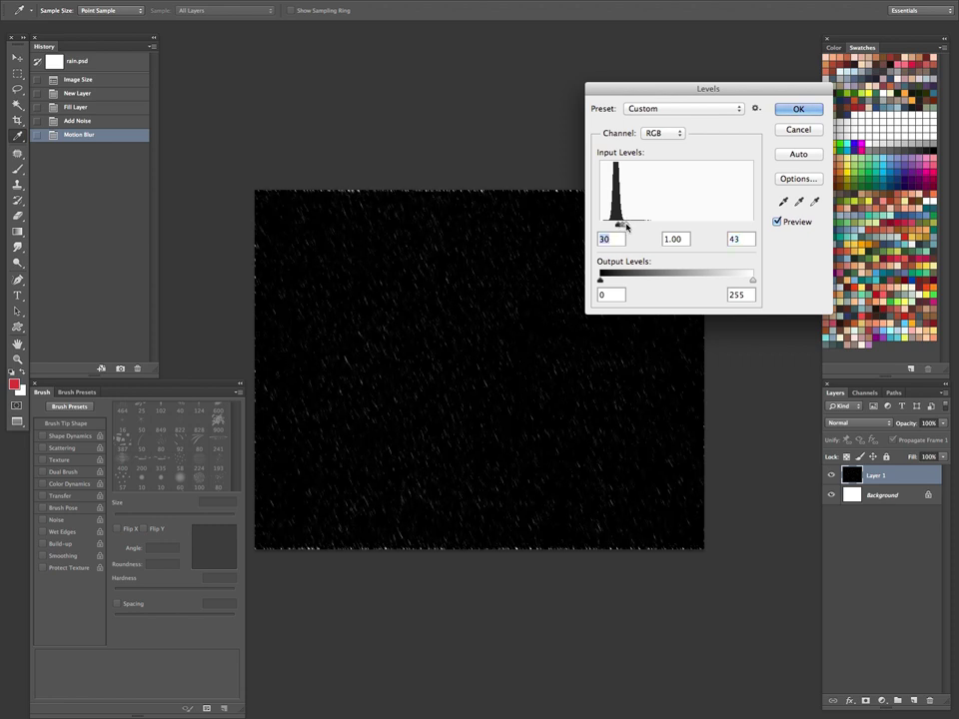
pyautogui.click(798, 111)
pyautogui.press('b')
# Inspect the rain streaks of Layer 1 close up and at full canvas size.
pyautogui.press('z')
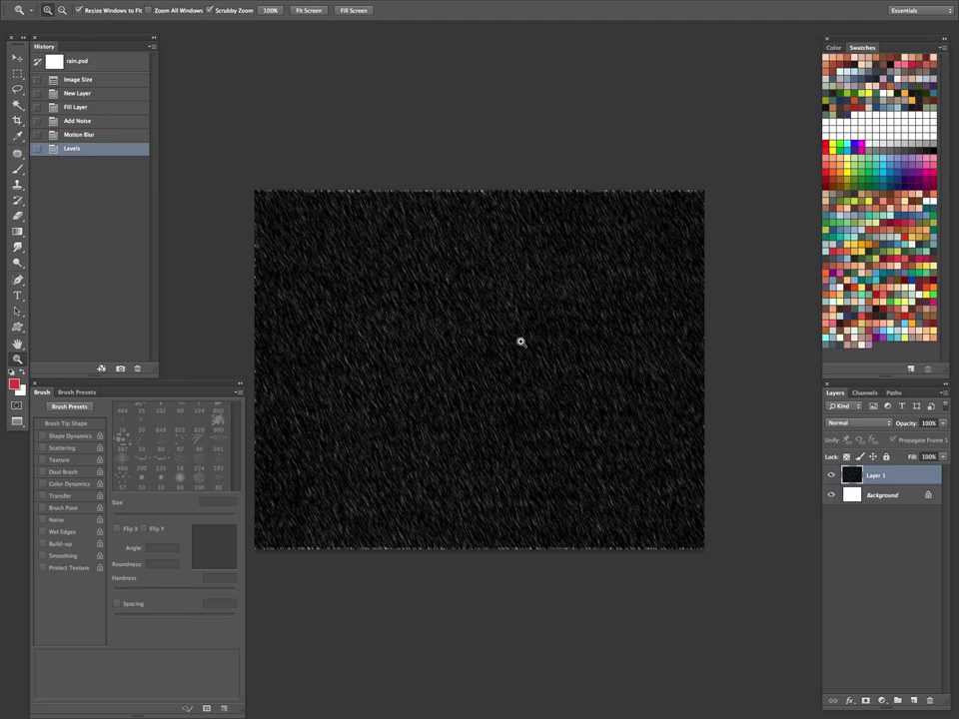
pyautogui.moveTo(510, 353); pyautogui.dragTo(597, 306)
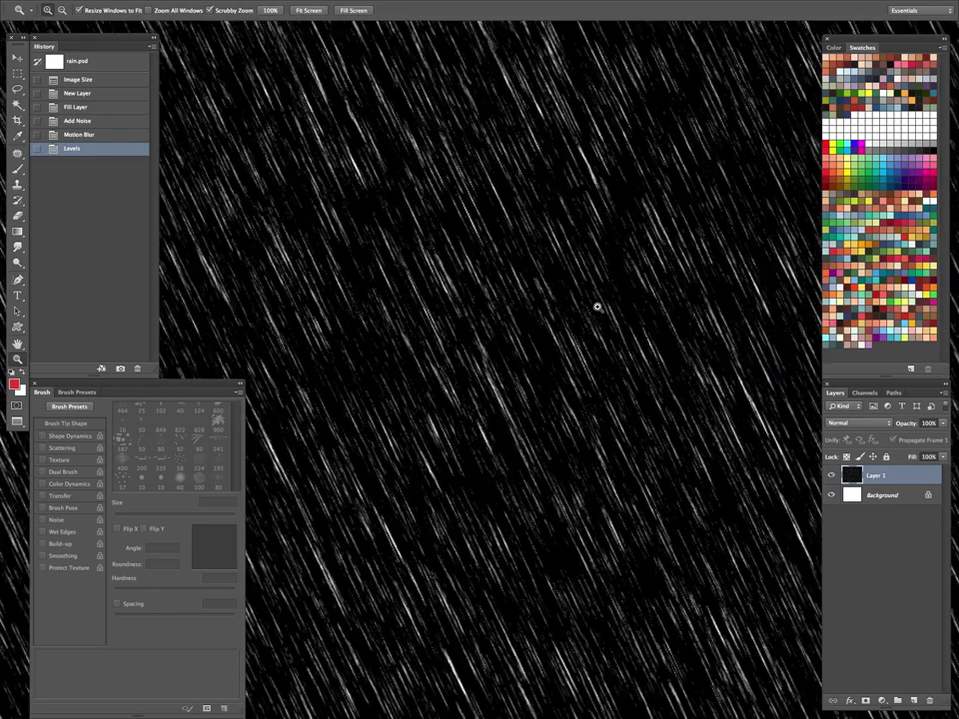
pyautogui.press('super+minus')
pyautogui.press('super+minus')
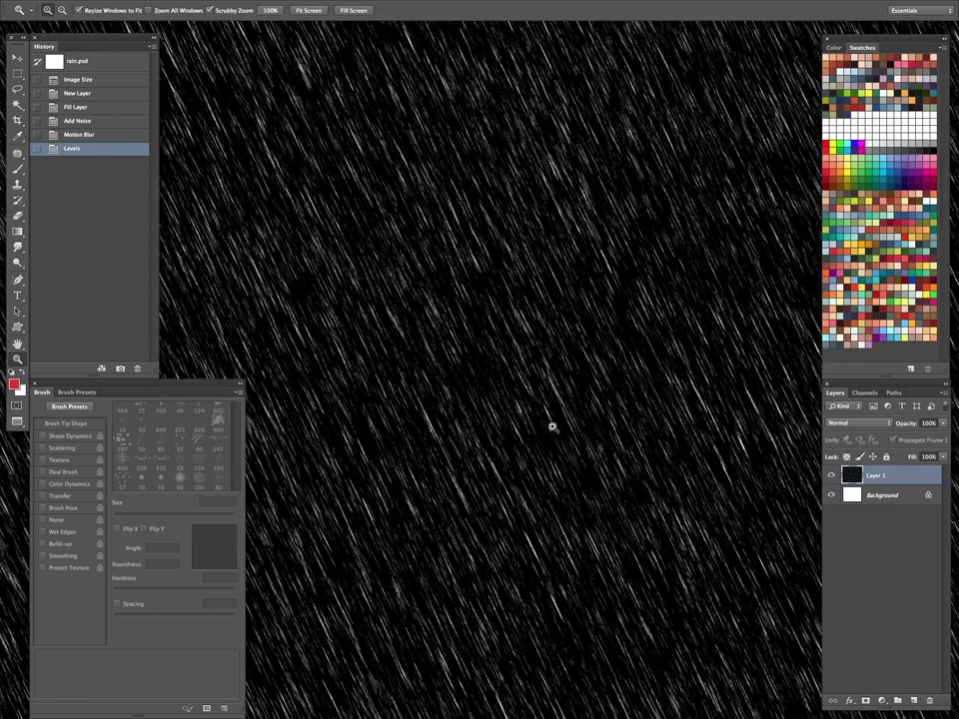
pyautogui.keyDown('alt'); pyautogui.click(640, 349); pyautogui.keyUp('alt')
pyautogui.keyDown('alt'); pyautogui.click(601, 385); pyautogui.keyUp('alt')
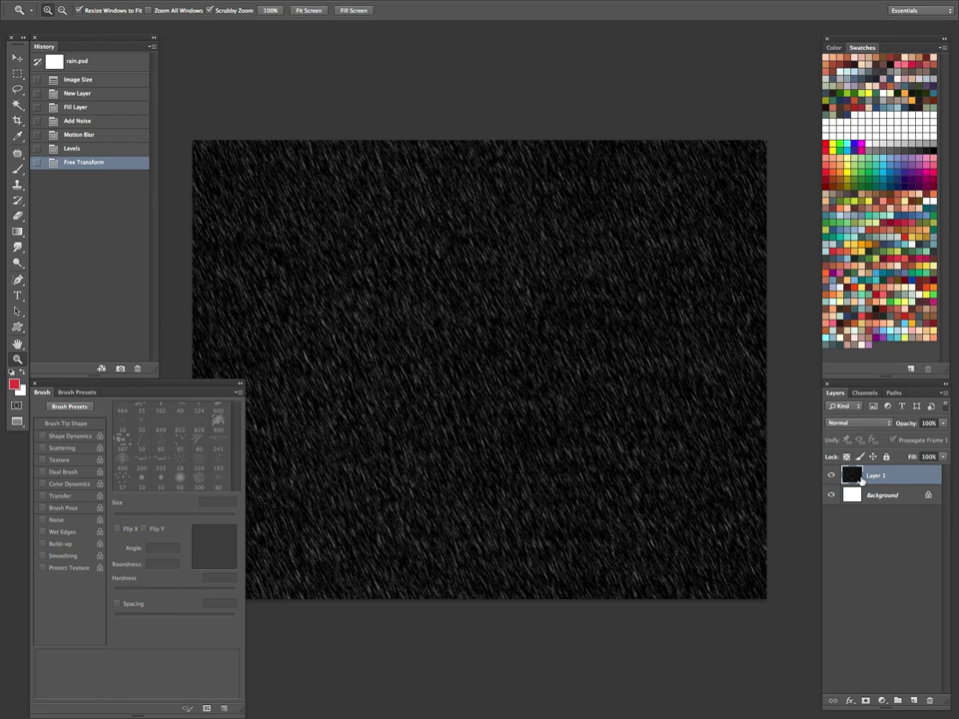
# Soften the rain streaks on Layer 1 with a Gaussian Blur of 1.0 pixel radius.
pyautogui.moveTo(508, 396)
pyautogui.mouseDown()
pyautogui.moveTo(619, 356)
pyautogui.moveTo(597, 367)
pyautogui.mouseUp()
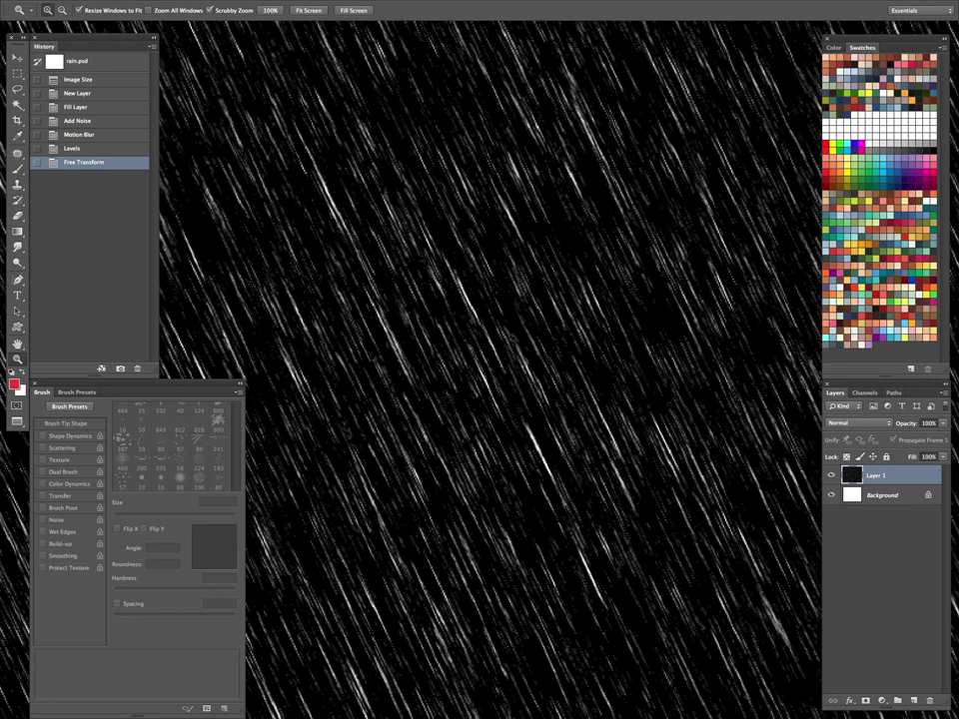
pyautogui.press('super+shift+g')
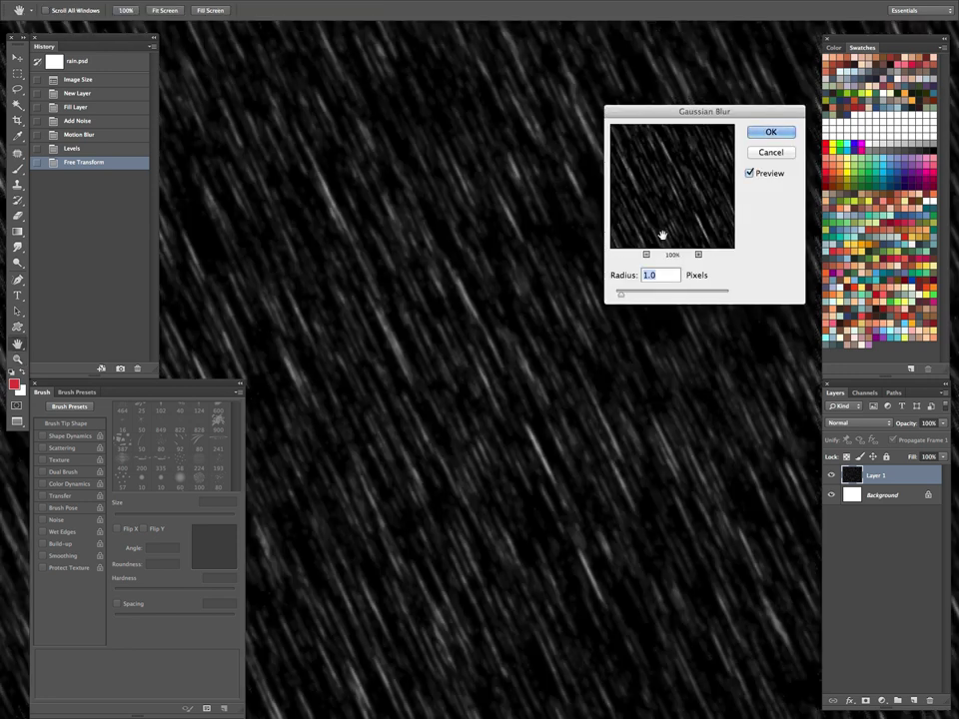
pyautogui.click(770, 132)
pyautogui.press('z')
# Apply another Motion Blur to the softened rain layer at an angle of -65° and a distance of 54 pixels.
pyautogui.keyDown('alt'); pyautogui.click(593, 370); pyautogui.keyUp('alt')
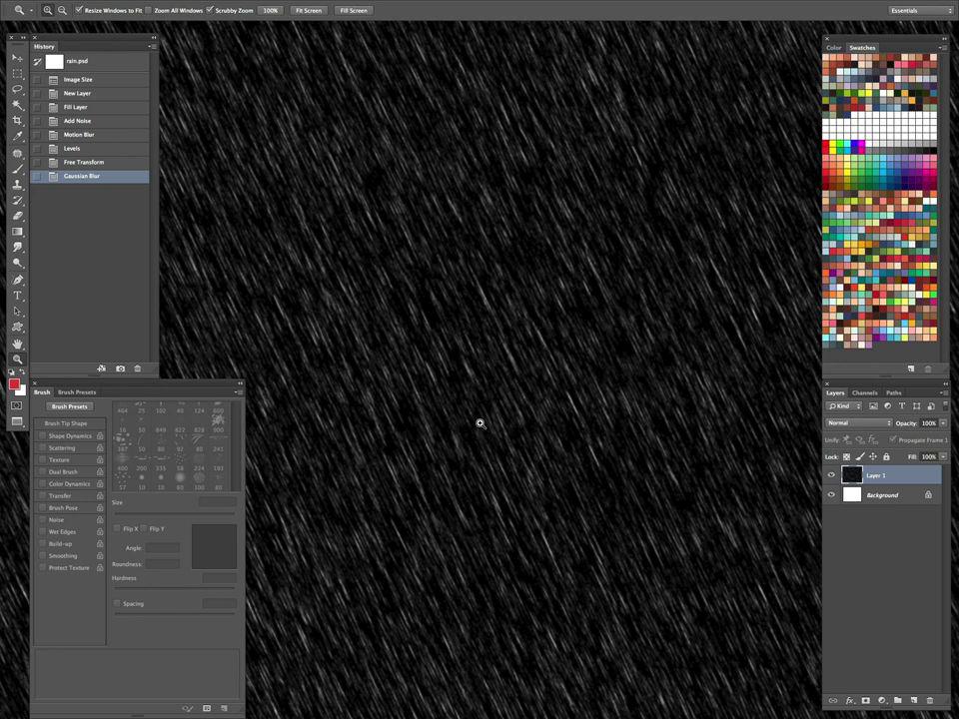
pyautogui.moveTo(589, 370); pyautogui.dragTo(548, 460)
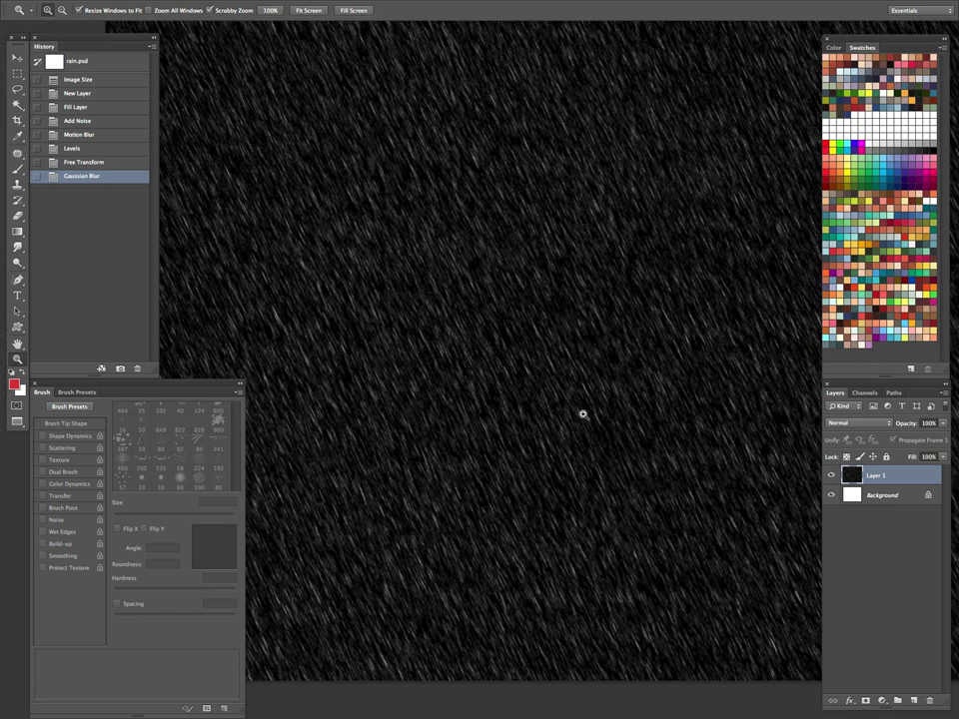
pyautogui.moveTo(595, 413); pyautogui.dragTo(568, 433)
pyautogui.keyDown('alt'); pyautogui.click(567, 433); pyautogui.keyUp('alt')
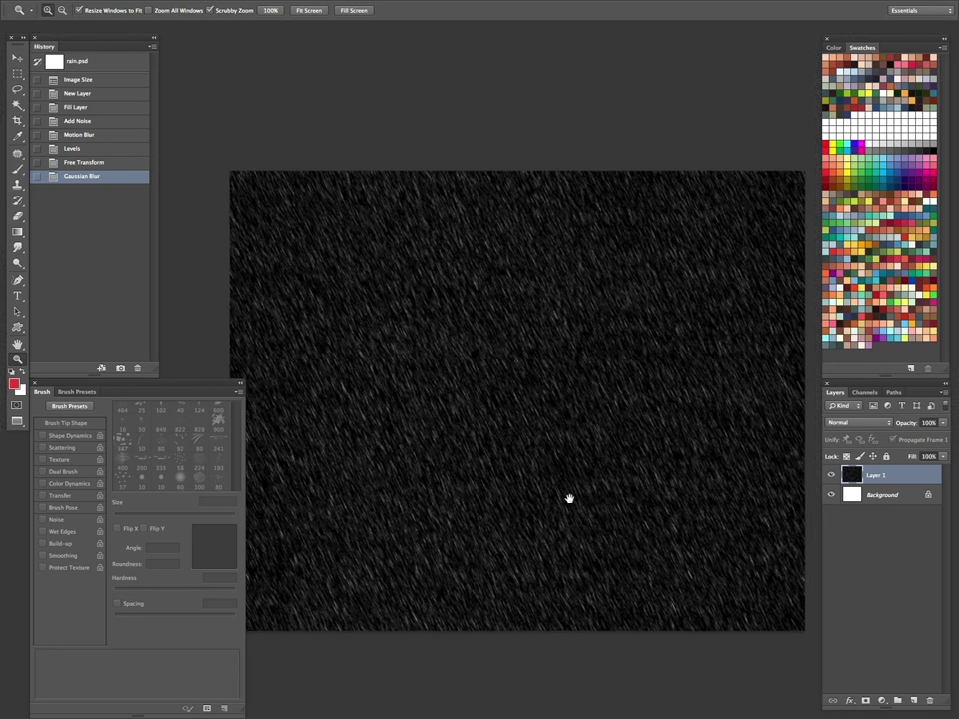
pyautogui.scroll(-1, 540, 530)
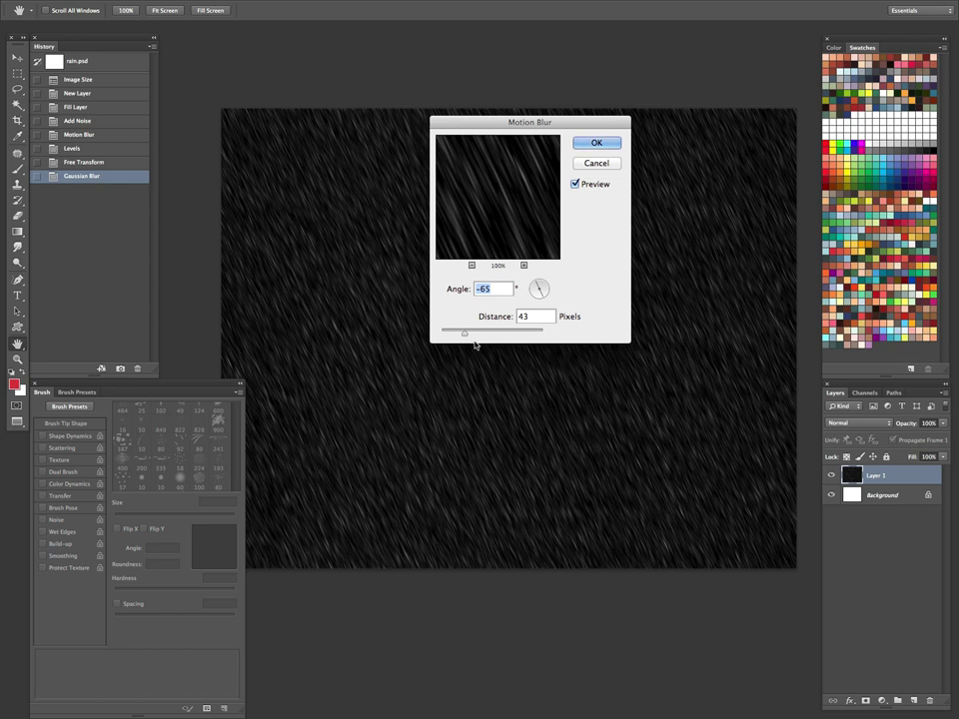
pyautogui.moveTo(466, 334); pyautogui.dragTo(470, 336)
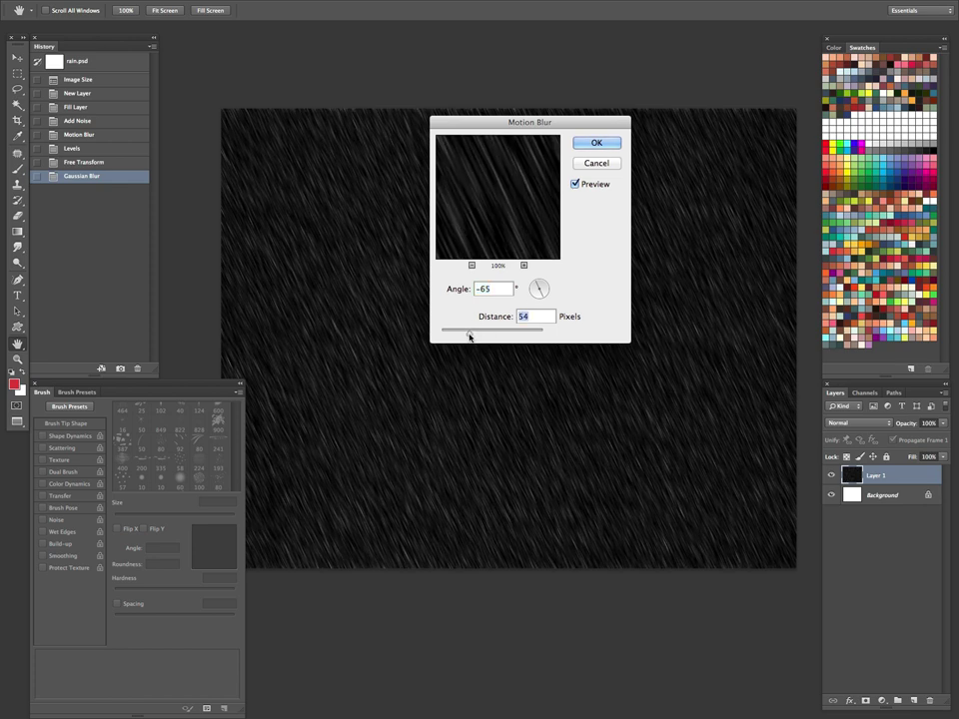
pyautogui.click(595, 143)
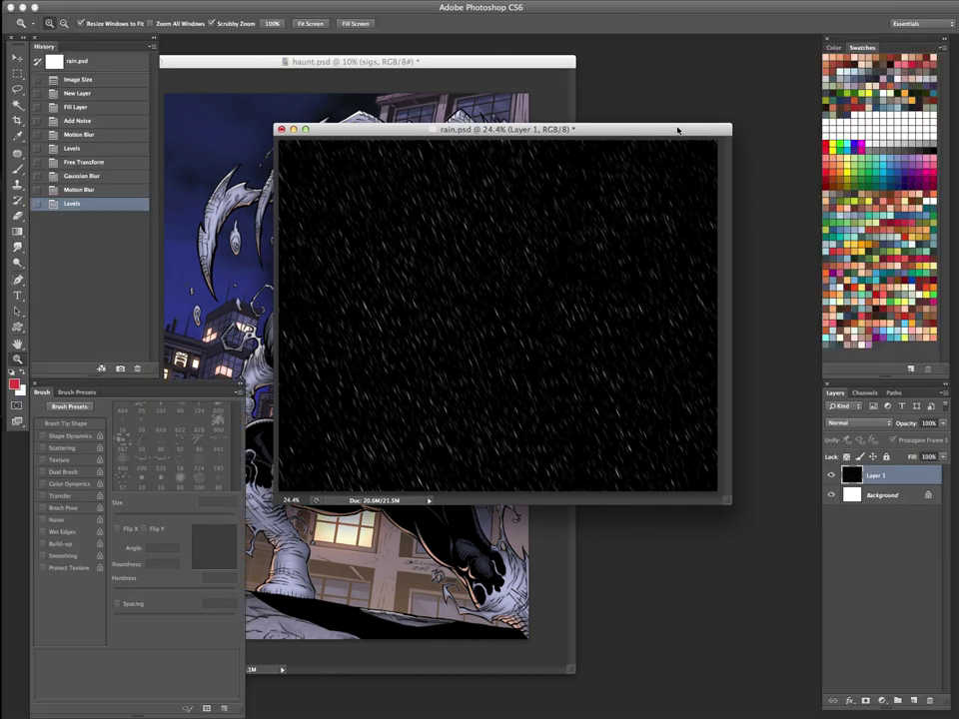
# Copy the whole rain texture from rain.psd and paste it into haunt.psd as a new layer above sigs.
pyautogui.press('super+a')
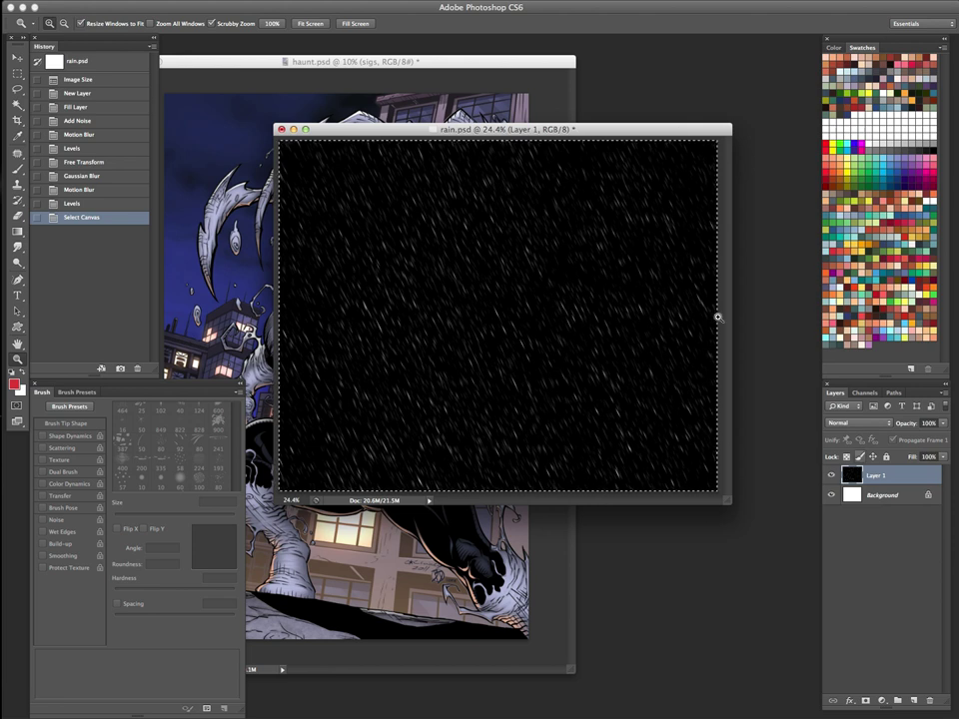
pyautogui.moveTo(592, 131); pyautogui.dragTo(618, 129)
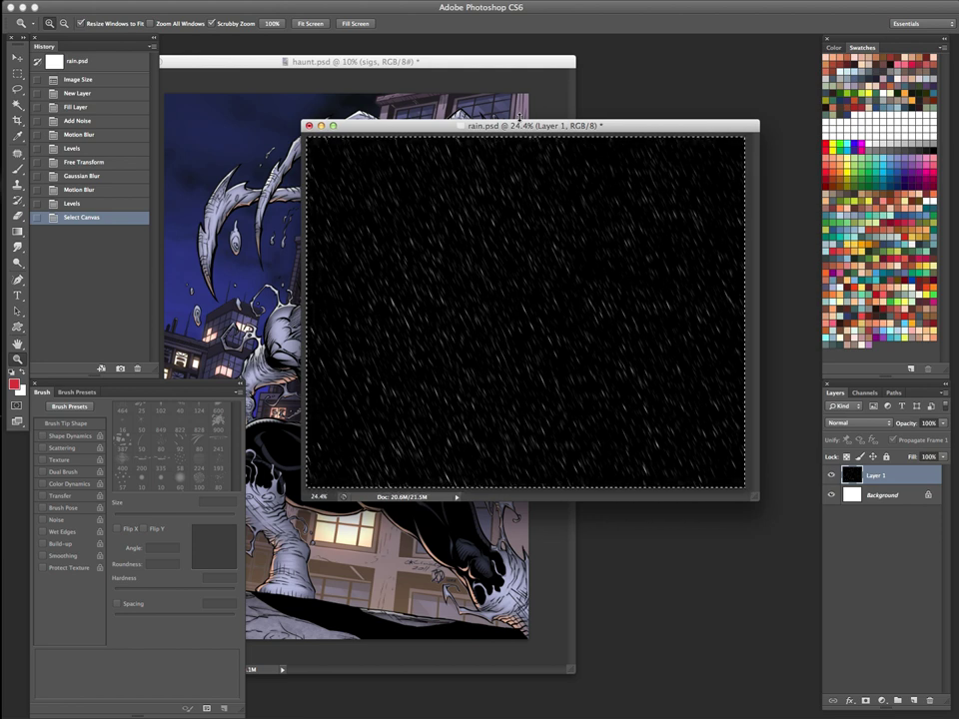
pyautogui.moveTo(649, 129); pyautogui.dragTo(714, 124)
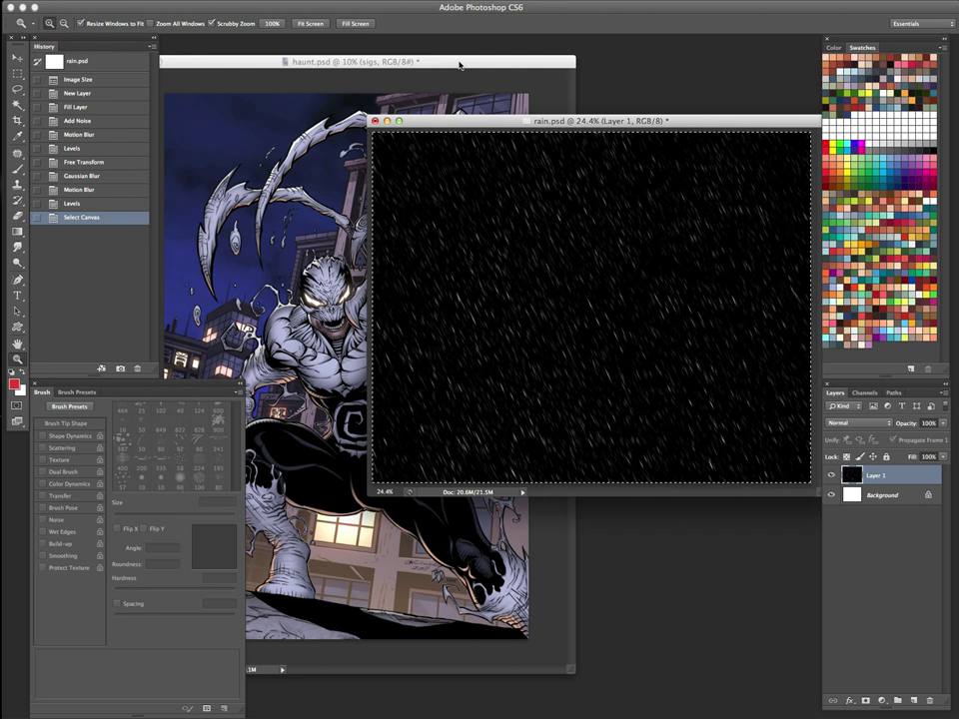
pyautogui.click(459, 70)
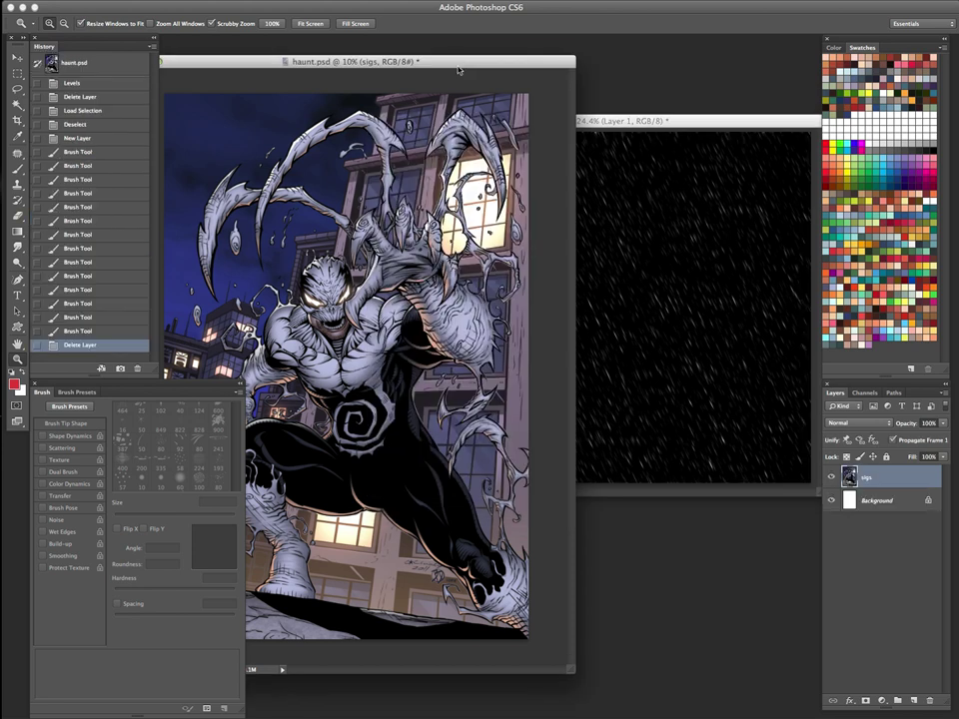
pyautogui.press('f')
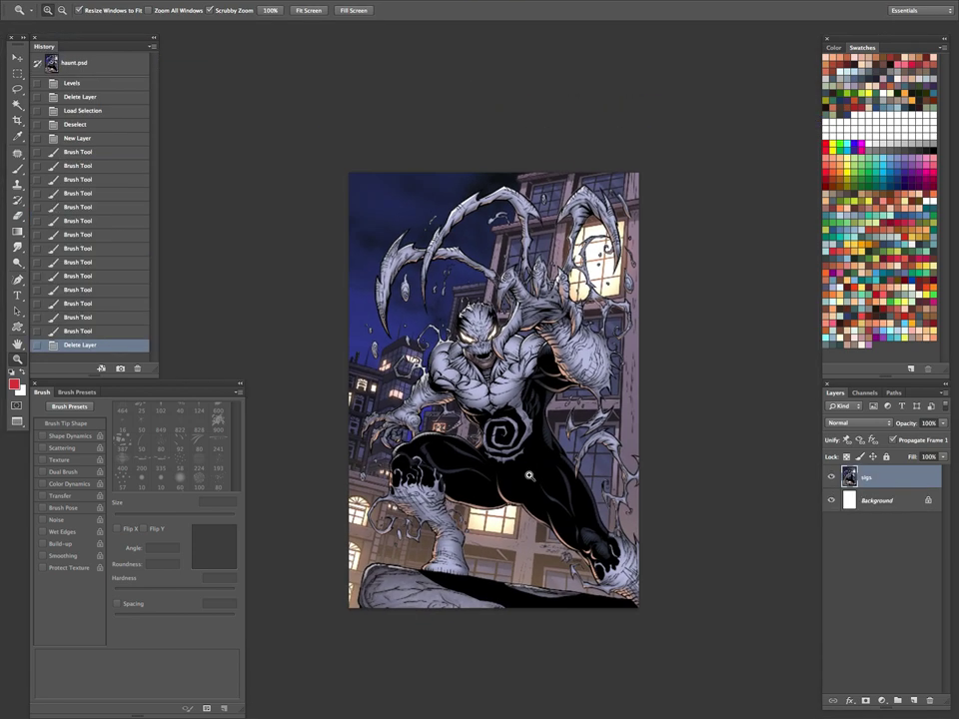
pyautogui.hotkey('ctrl', 'v')
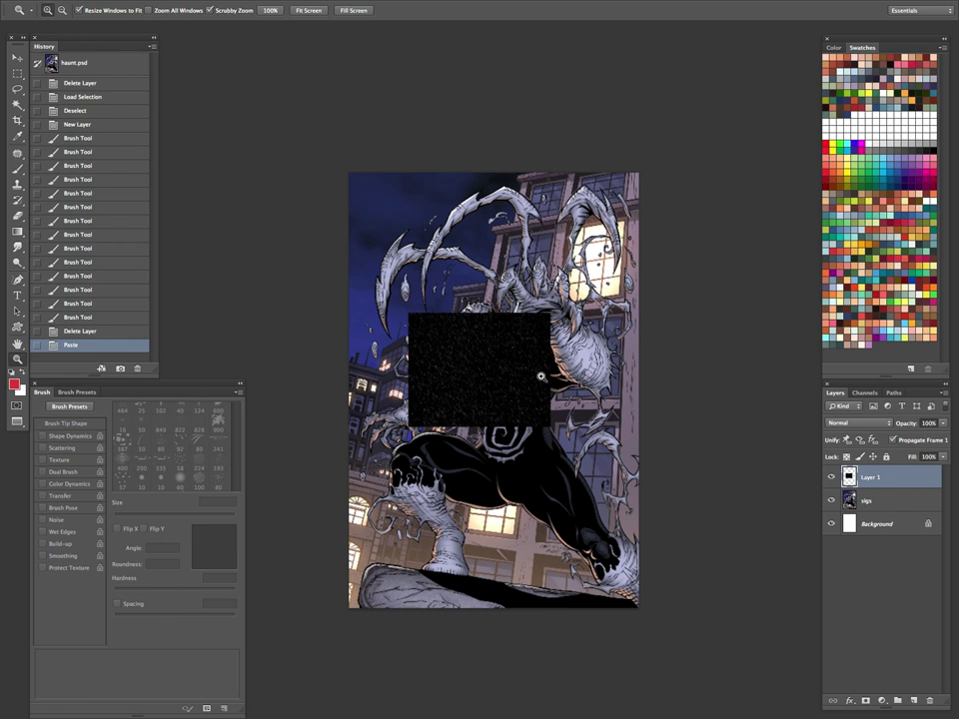
# Stretch the pasted rain layer over the whole artwork with Free Transform, to about 207% width and 386% height.
pyautogui.hotkey('ctrl', 't')
pyautogui.moveTo(550, 314); pyautogui.dragTo(640, 240)
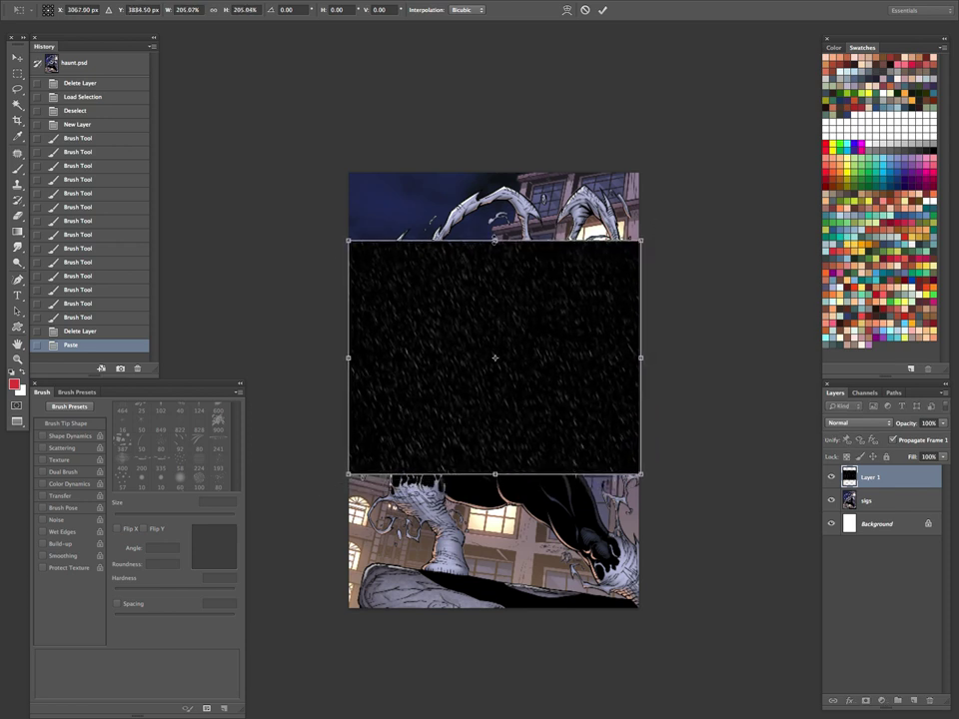
pyautogui.moveTo(495, 240); pyautogui.dragTo(495, 169)
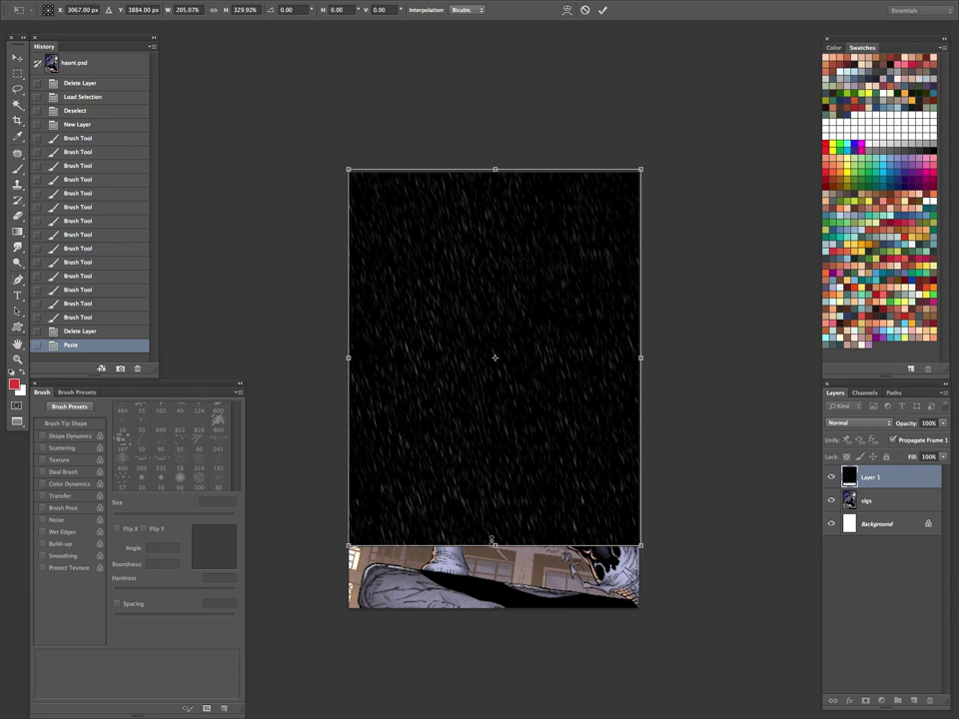
pyautogui.moveTo(492, 541); pyautogui.dragTo(490, 607)
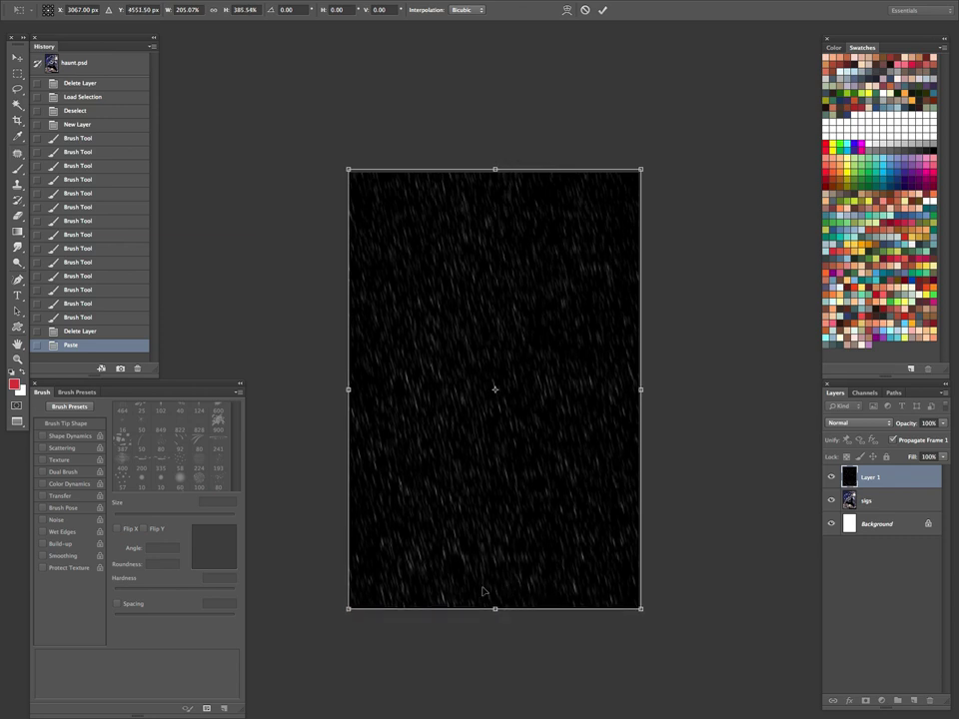
pyautogui.moveTo(348, 390); pyautogui.dragTo(347, 389)
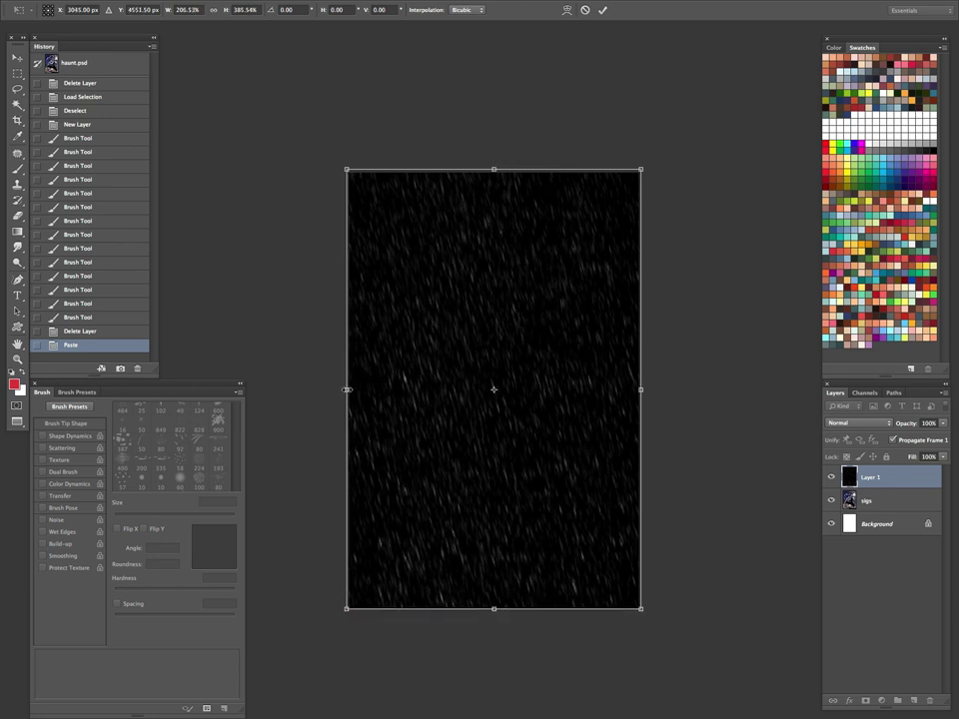
pyautogui.press('Return')
# Set the blend mode of the stretched rain layer, Layer 1, to Screen.
pyautogui.press('z')
pyautogui.click(579, 377)
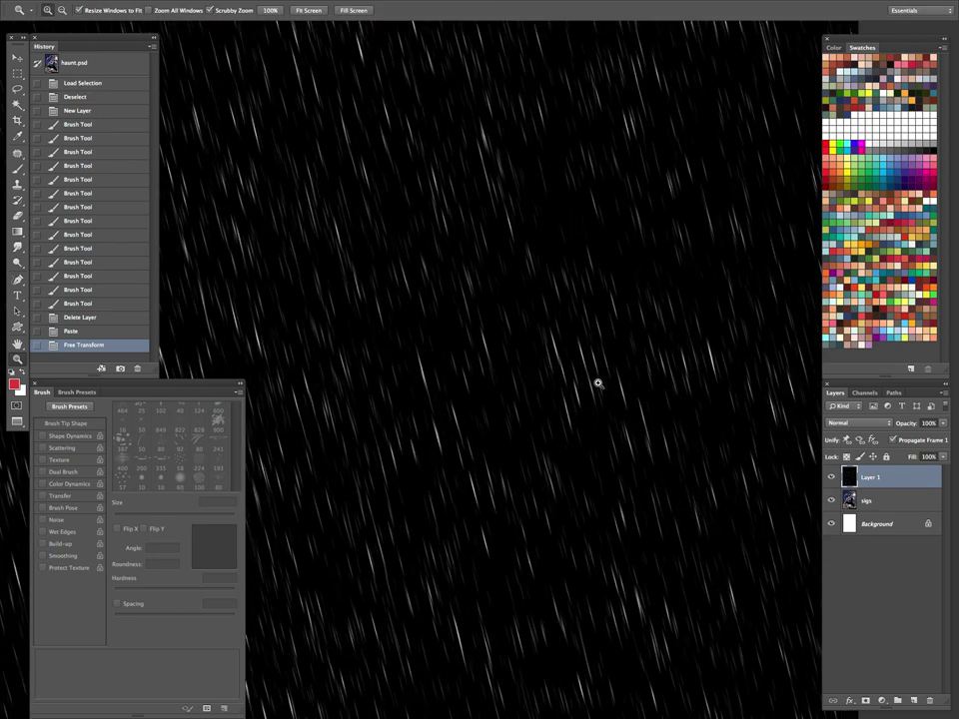
pyautogui.moveTo(619, 375); pyautogui.dragTo(590, 385)
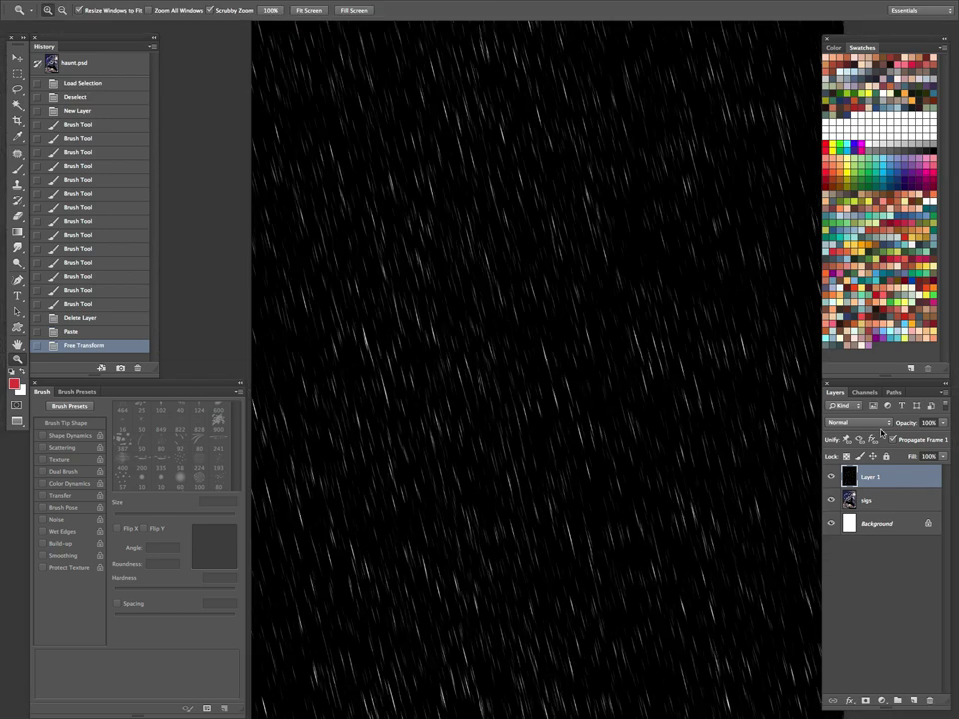
pyautogui.click(875, 424)
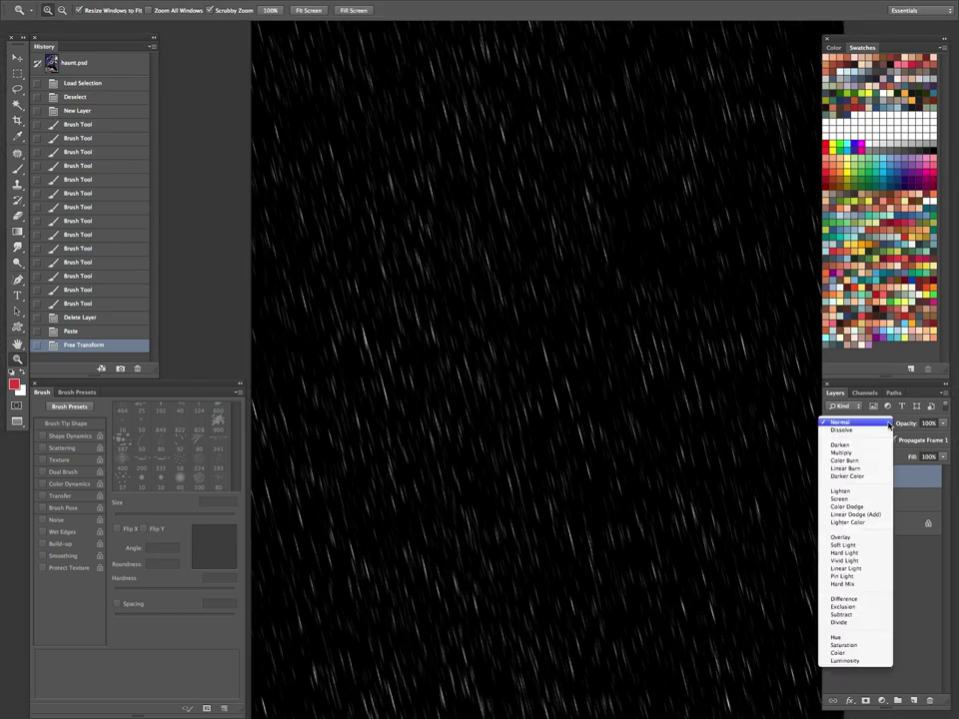
pyautogui.click(852, 500)
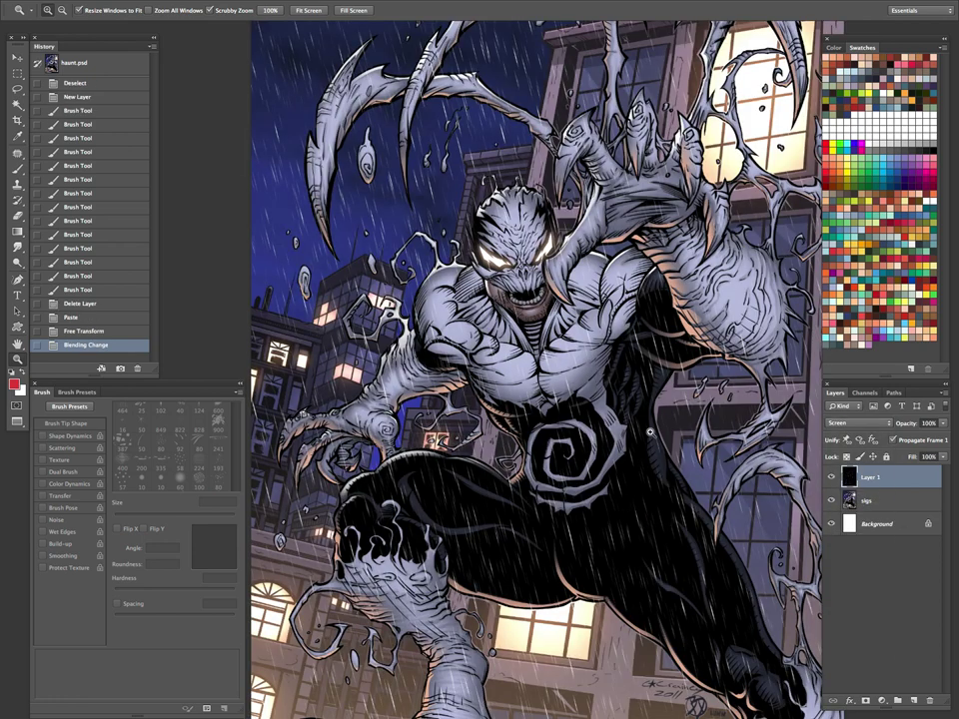
# Load the Alpha 2 channel as a selection and add it to Layer 1 as a layer mask that hides rain over the figure.
pyautogui.moveTo(697, 428); pyautogui.dragTo(523, 517)
pyautogui.keyDown('alt'); pyautogui.click(637, 386); pyautogui.keyUp('alt')
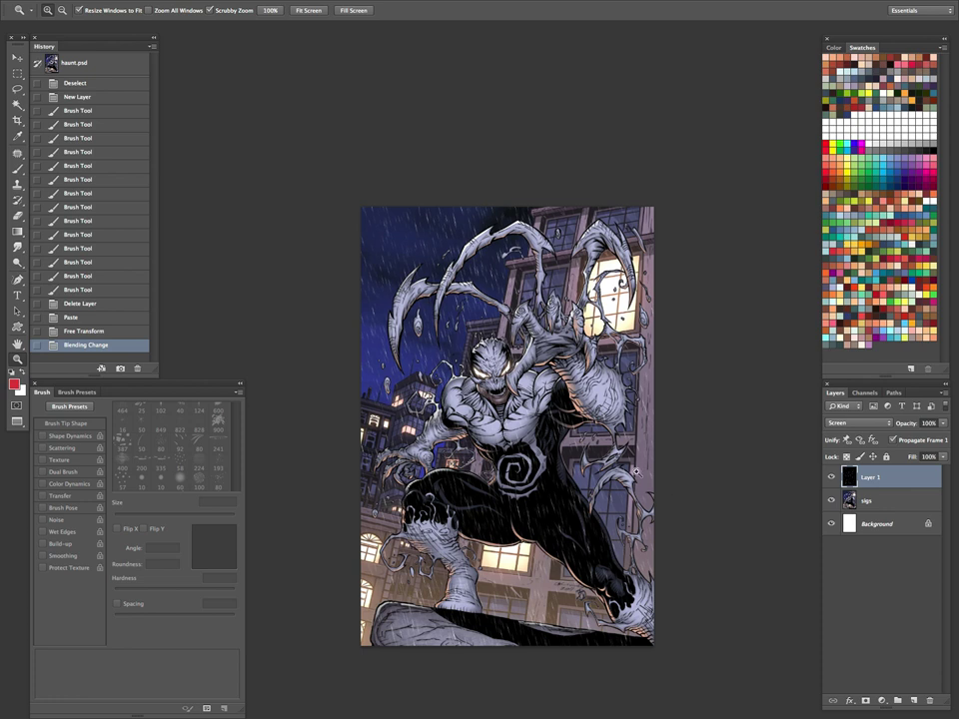
pyautogui.click(599, 460)
pyautogui.moveTo(639, 441); pyautogui.dragTo(694, 472)
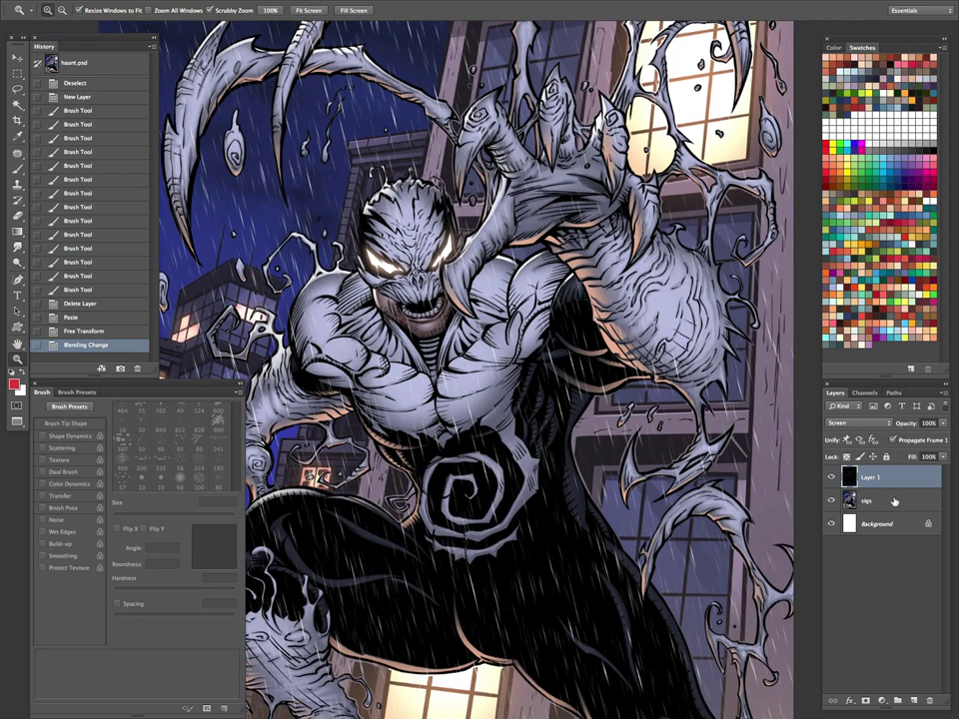
pyautogui.click(865, 393)
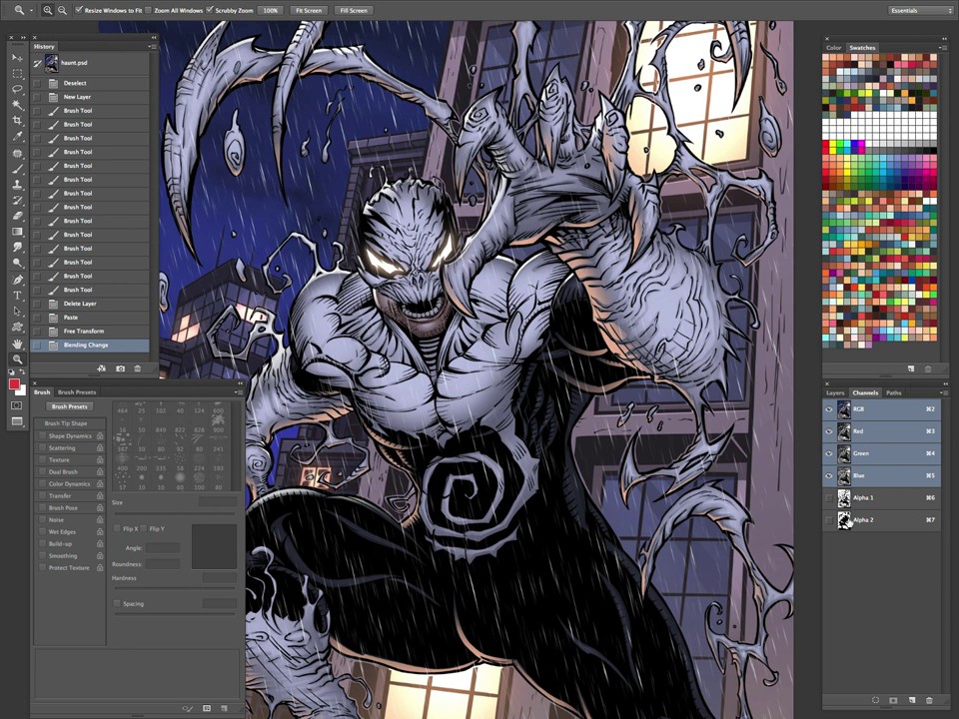
pyautogui.click(829, 520)
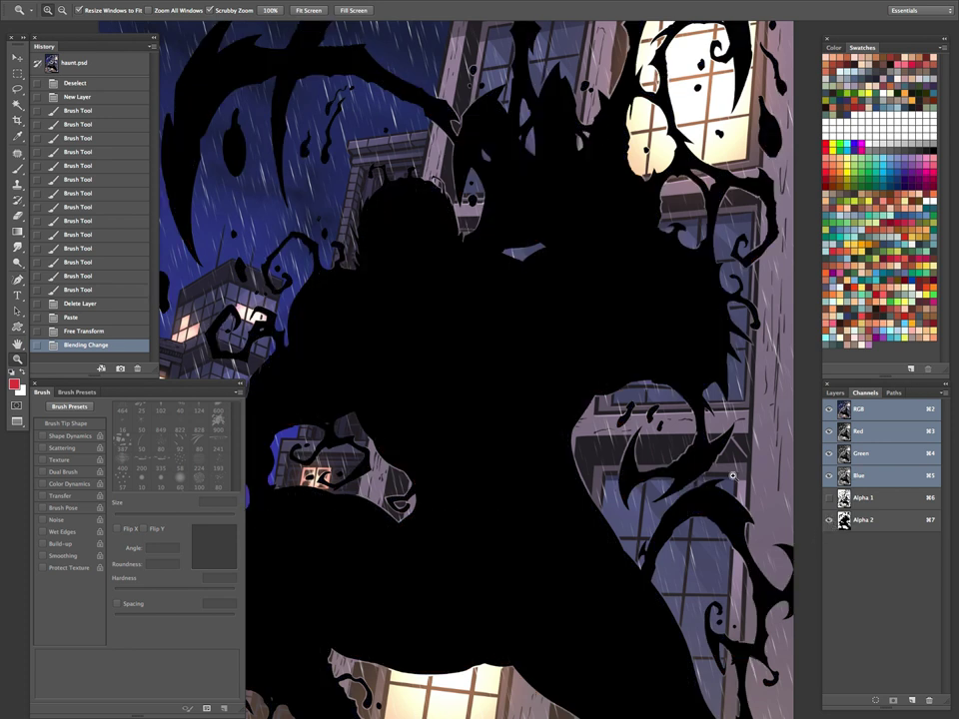
pyautogui.click(830, 521)
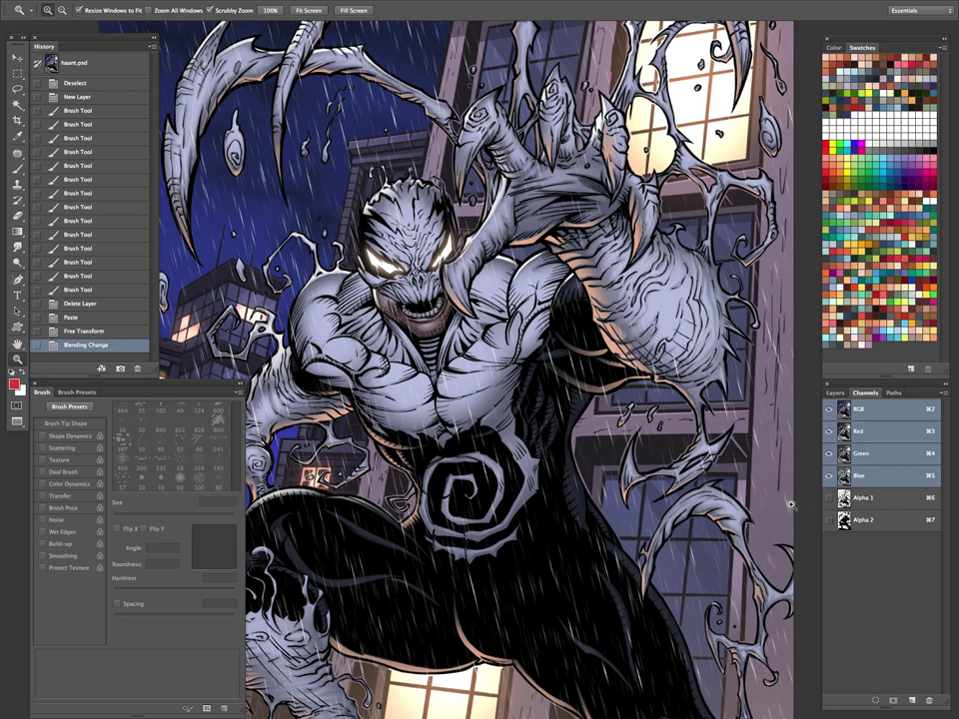
pyautogui.keyDown('ctrl'); pyautogui.click(846, 521); pyautogui.keyUp('ctrl')
pyautogui.press('F7')
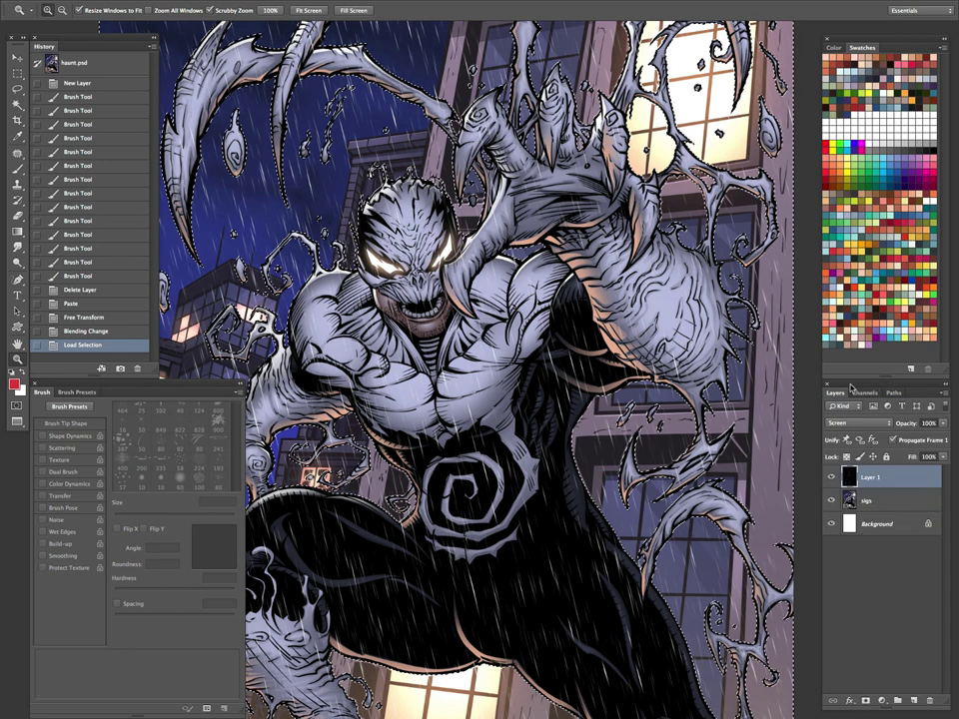
pyautogui.click(866, 701)
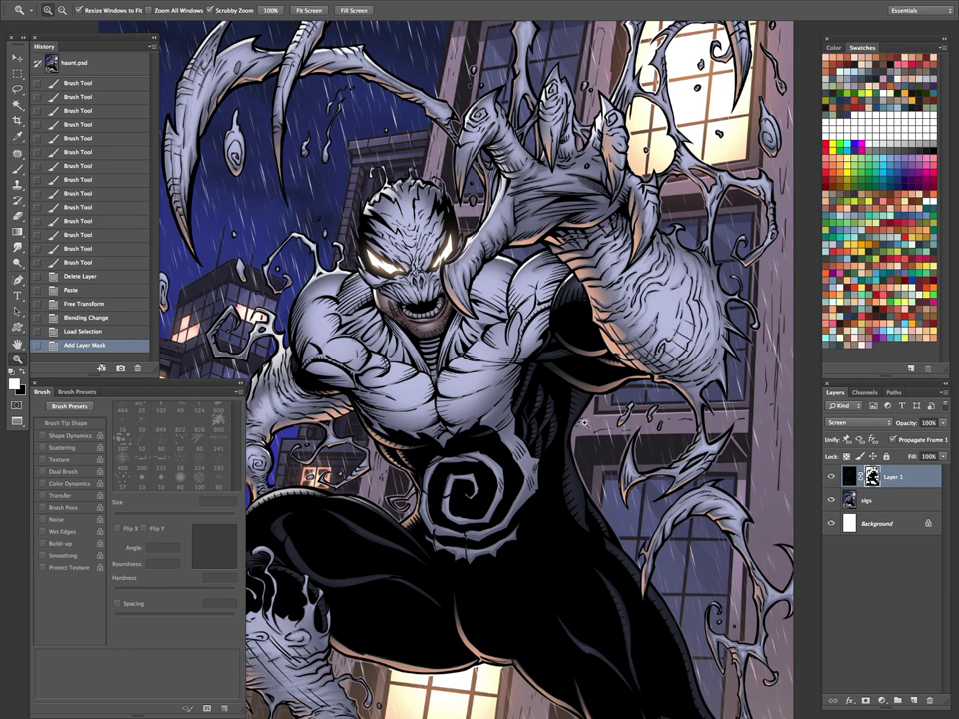
# Lower the opacity of the masked rain layer to 50%.
pyautogui.hotkey('ctrl', '0')
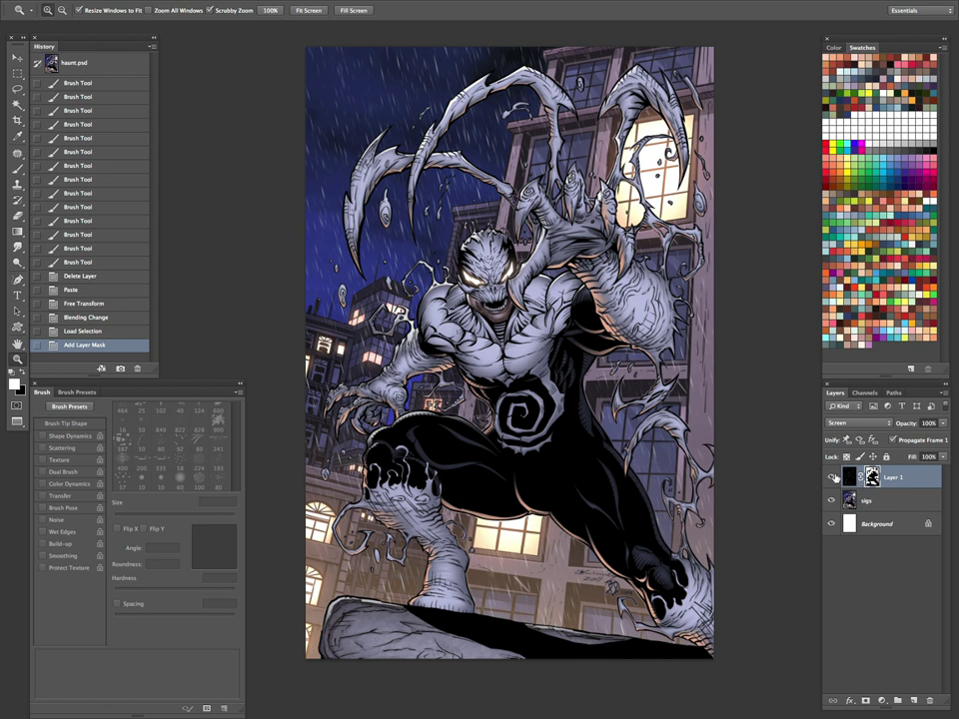
pyautogui.press('h')
pyautogui.press('5')
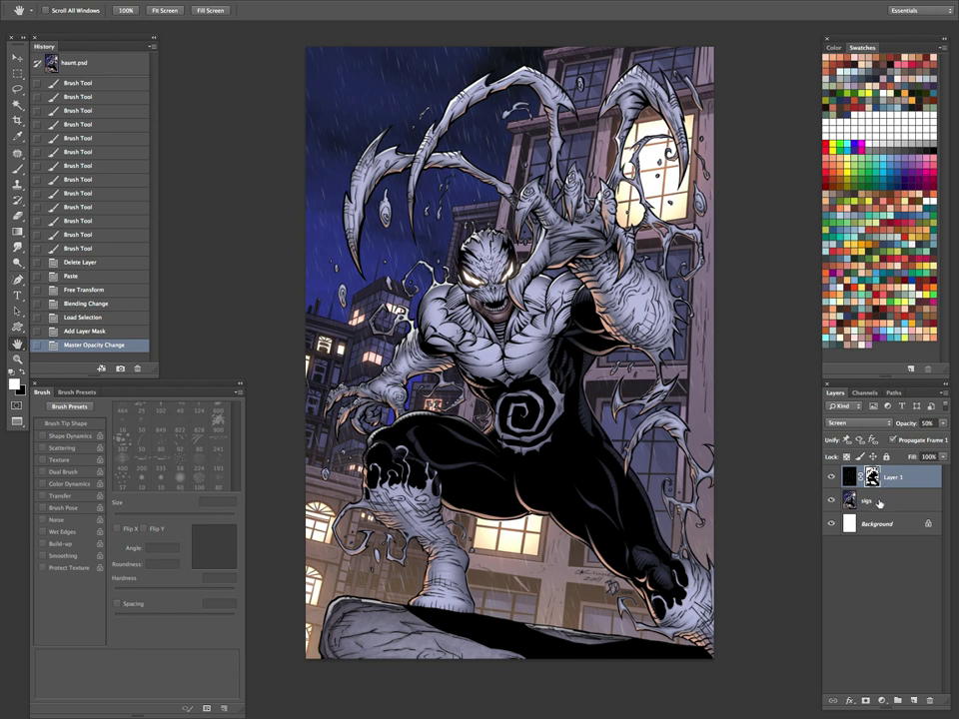
# Paste the rain texture again as a new top layer and stretch it past the canvas edges, to about 231% width and 417% height.
pyautogui.press('super+v')
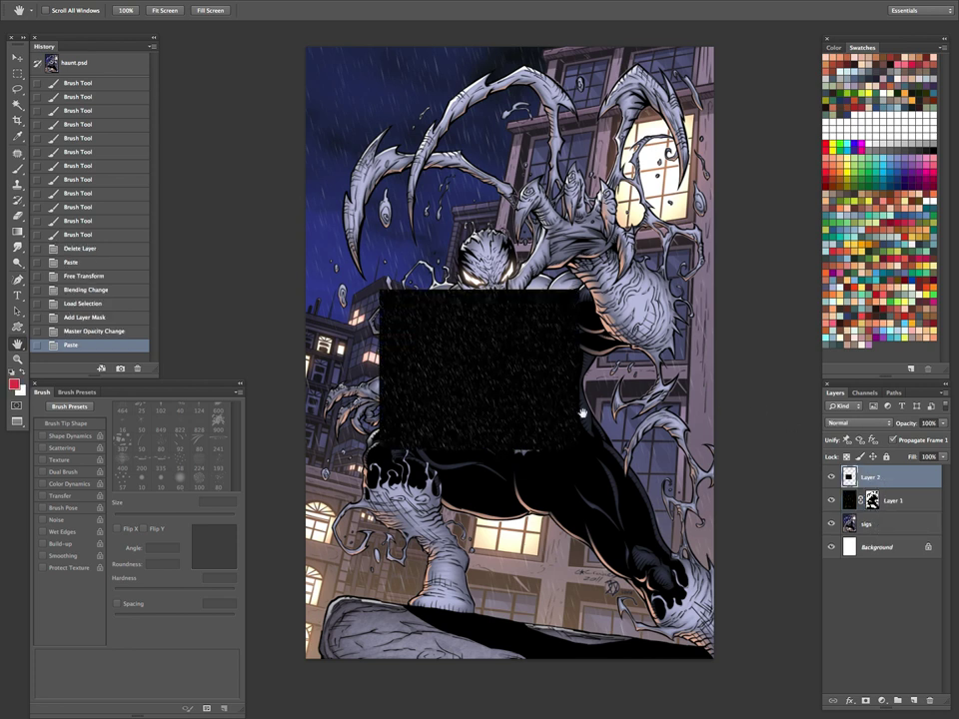
pyautogui.moveTo(602, 290); pyautogui.dragTo(692, 281)
pyautogui.press('z')
pyautogui.press('super+t')
pyautogui.moveTo(501, 275); pyautogui.dragTo(504, 150)
pyautogui.moveTo(570, 458); pyautogui.dragTo(583, 229)
pyautogui.moveTo(513, 342); pyautogui.dragTo(513, 485)
pyautogui.moveTo(689, 214); pyautogui.dragTo(735, 197)
pyautogui.moveTo(326, 202); pyautogui.dragTo(312, 197)
pyautogui.moveTo(522, 189); pyautogui.dragTo(505, 361)
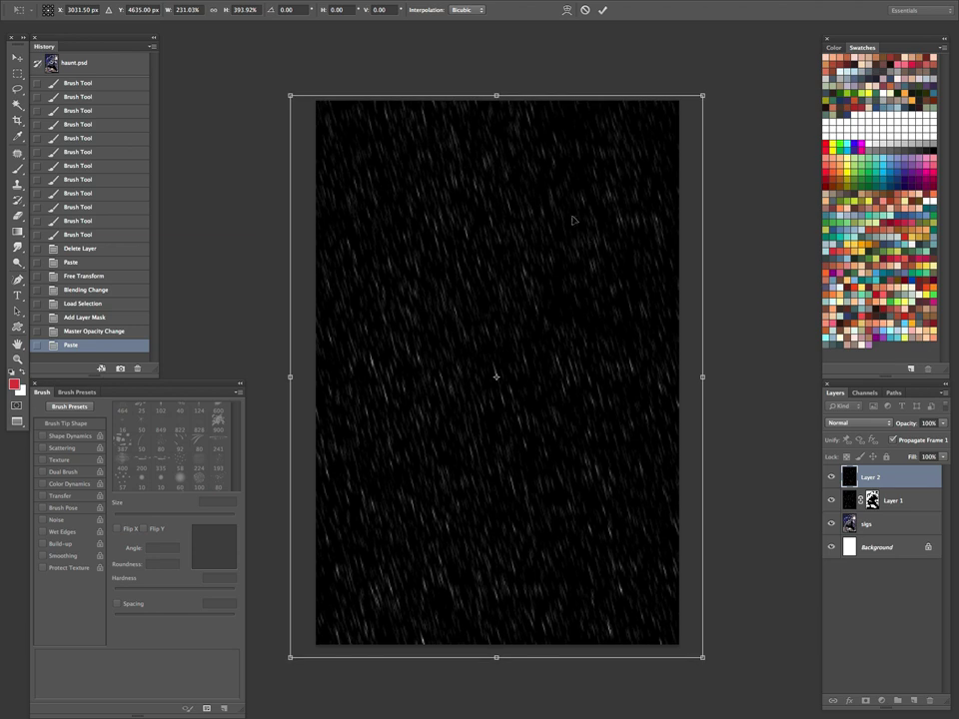
pyautogui.moveTo(497, 96); pyautogui.dragTo(496, 79)
pyautogui.press('z')
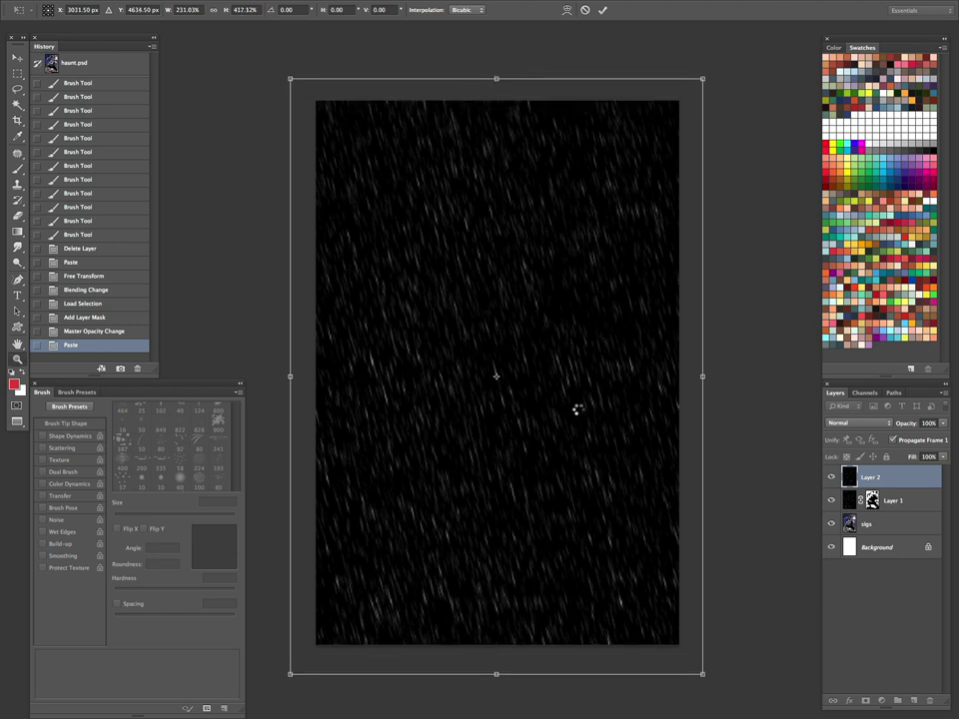
pyautogui.press('Return')
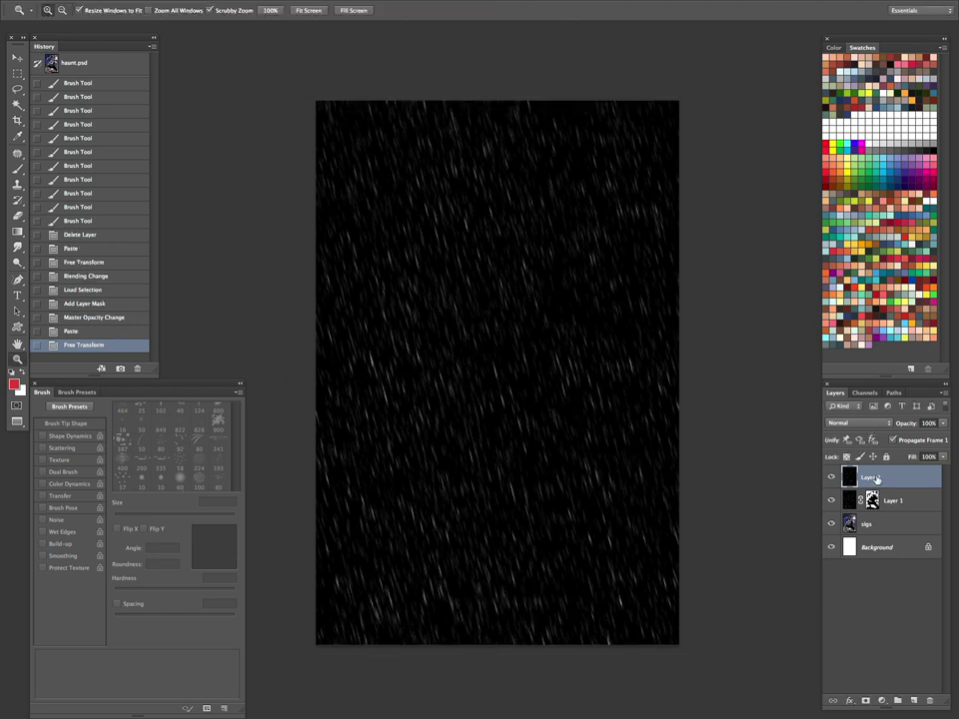
# Set Layer 2 to Screen and transform it to about 126% width, with a rotation of -2.87° and a horizontal skew of -3.22°.
pyautogui.click(857, 422)
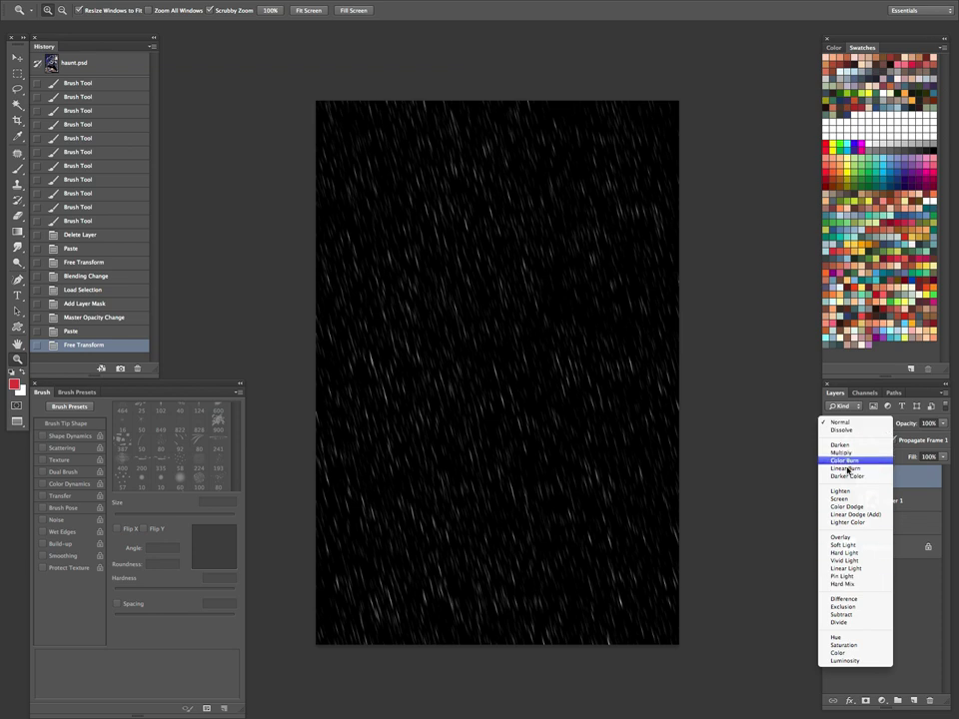
pyautogui.click(841, 499)
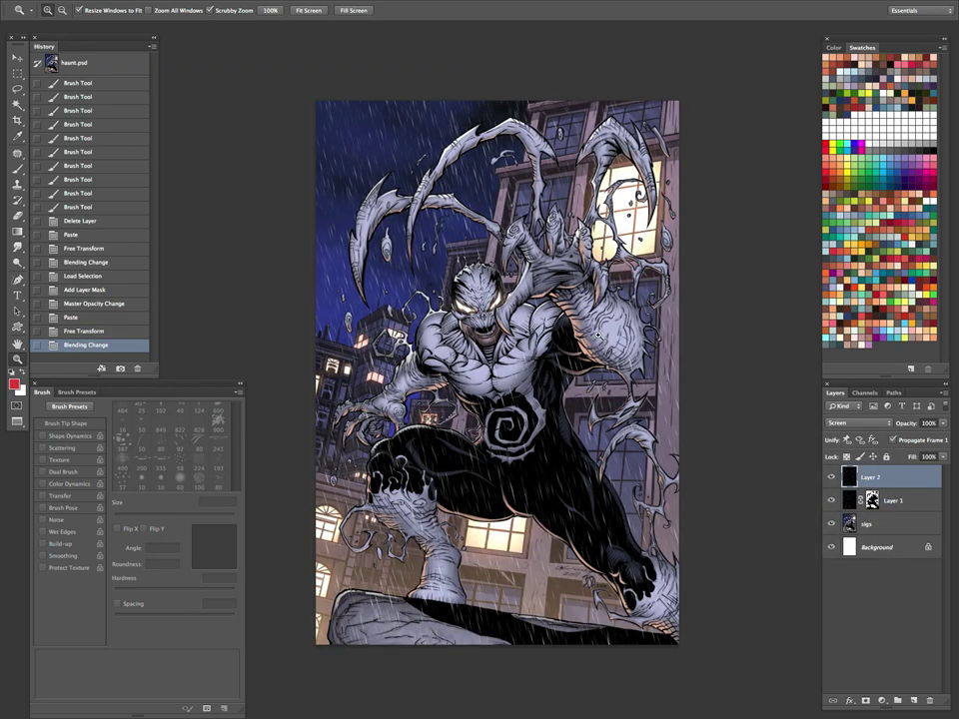
pyautogui.hotkey('ctrl', 't')
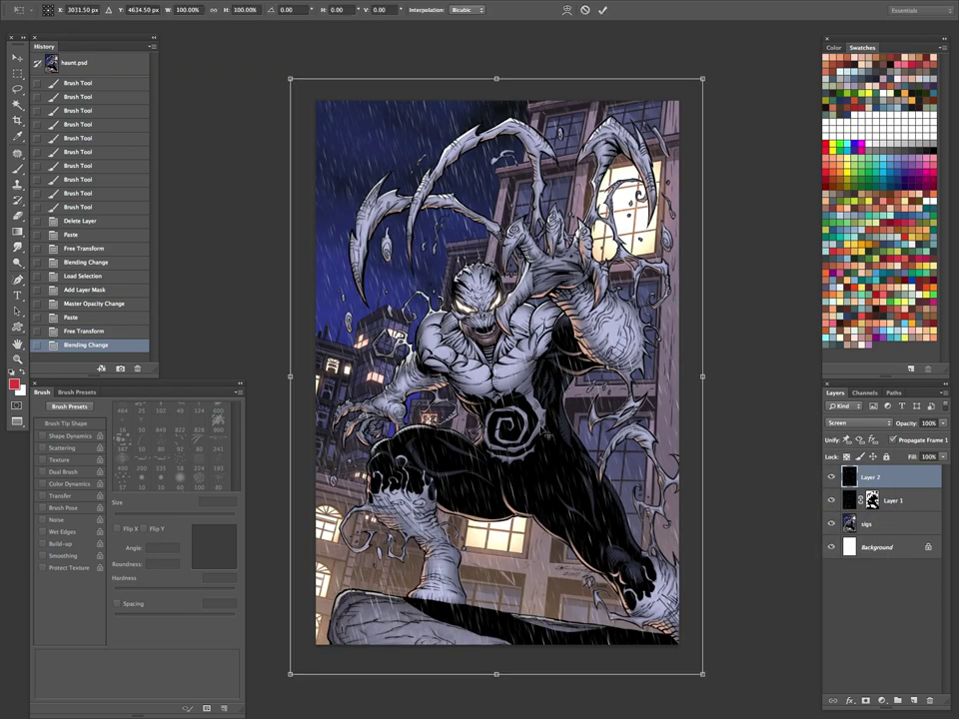
pyautogui.moveTo(290, 375); pyautogui.dragTo(230, 385)
pyautogui.moveTo(684, 436); pyautogui.dragTo(715, 394)
pyautogui.moveTo(745, 293); pyautogui.dragTo(759, 274)
pyautogui.moveTo(777, 406); pyautogui.dragTo(784, 403)
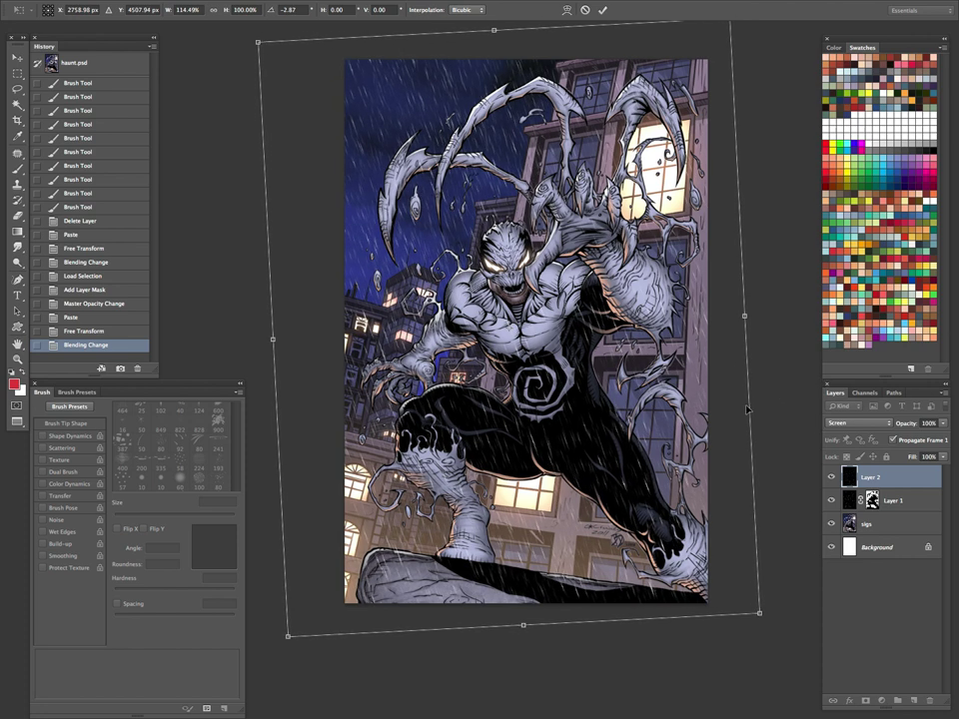
pyautogui.moveTo(290, 642); pyautogui.dragTo(267, 640)
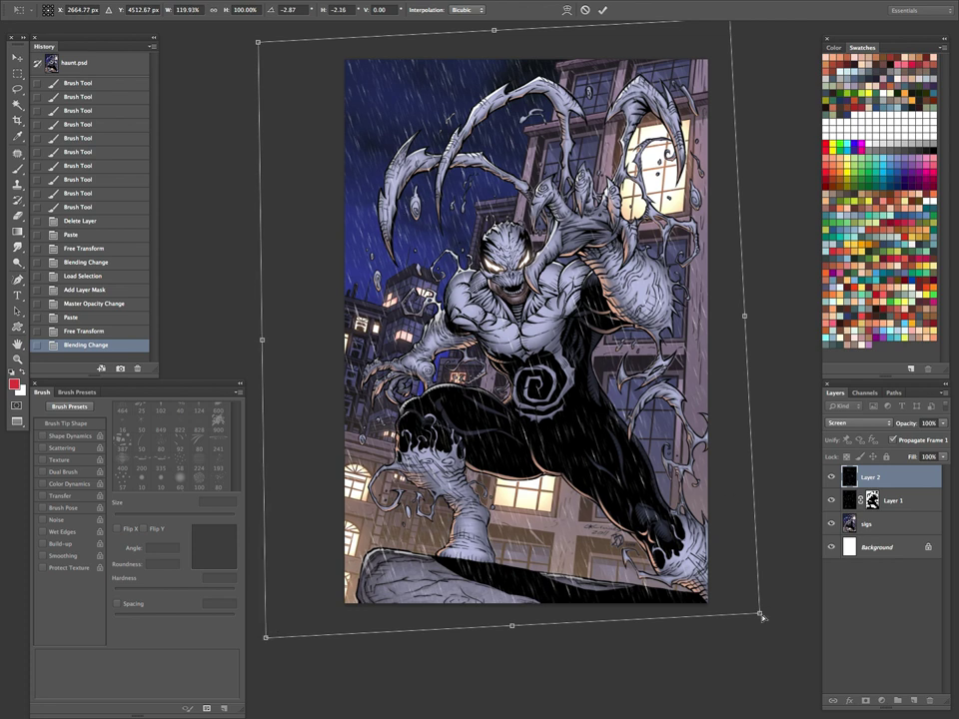
pyautogui.moveTo(763, 619); pyautogui.dragTo(784, 617)
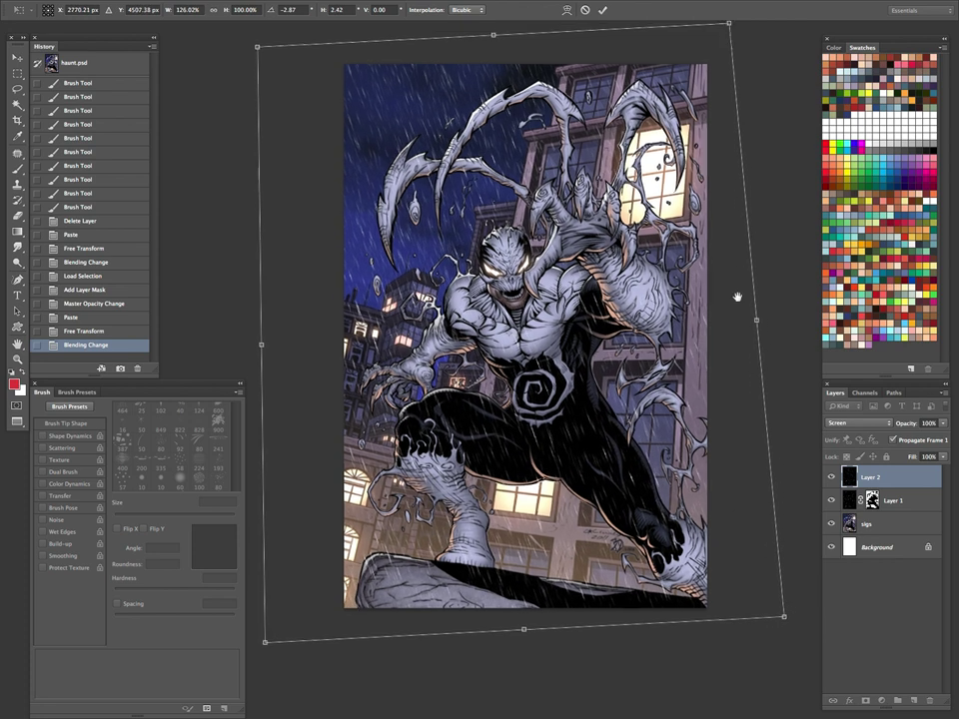
pyautogui.moveTo(737, 297); pyautogui.dragTo(696, 453)
pyautogui.moveTo(452, 236); pyautogui.dragTo(461, 226)
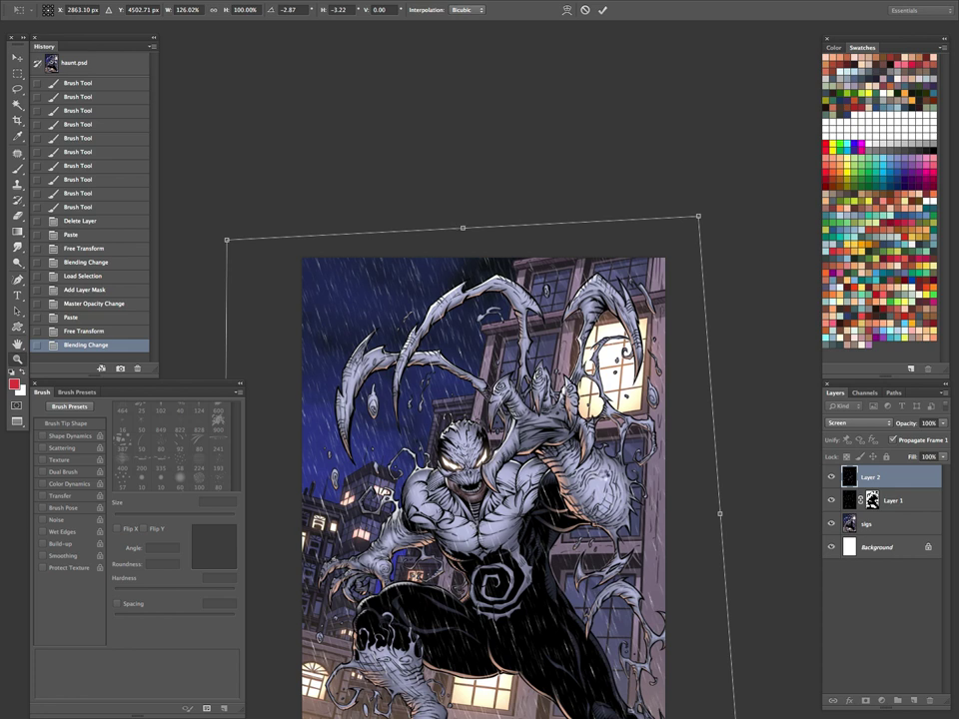
pyautogui.press('Return')
# Reduce the opacity of the masked background rain on Layer 1 to 30%.
pyautogui.press('z')
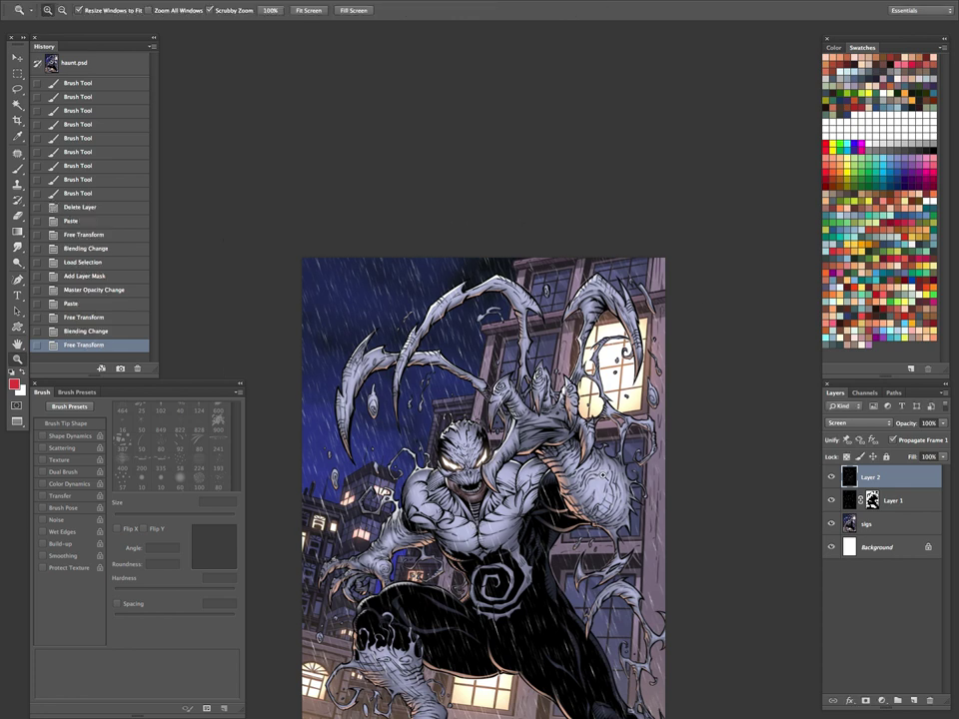
pyautogui.click(452, 357)
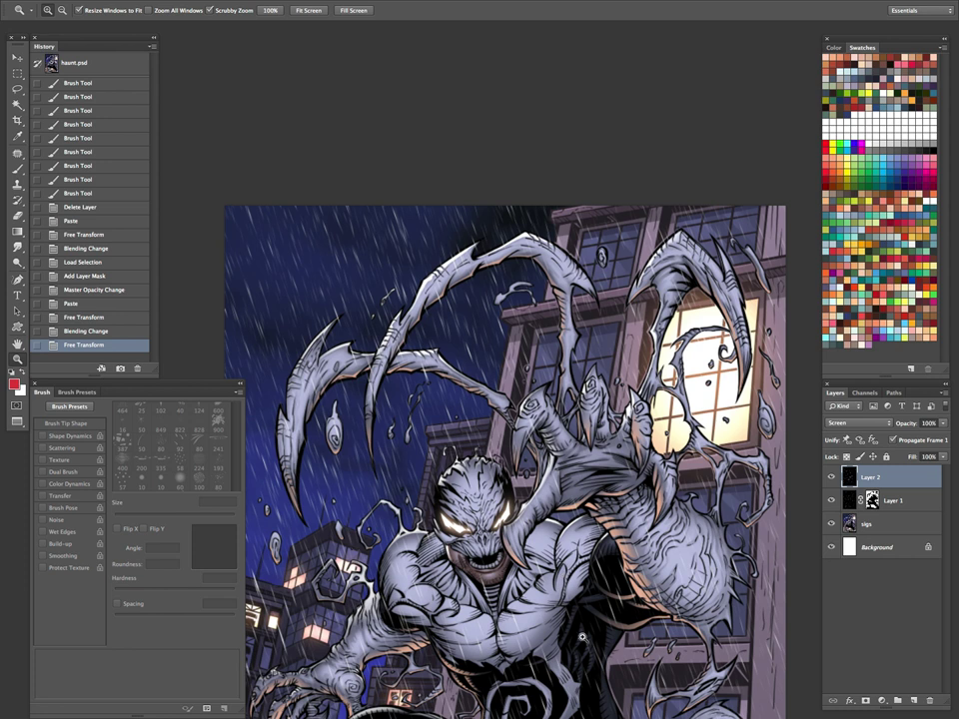
pyautogui.scroll(-5, 447, 475)
pyautogui.moveTo(604, 363); pyautogui.dragTo(582, 364)
pyautogui.scroll(3, 600, 379)
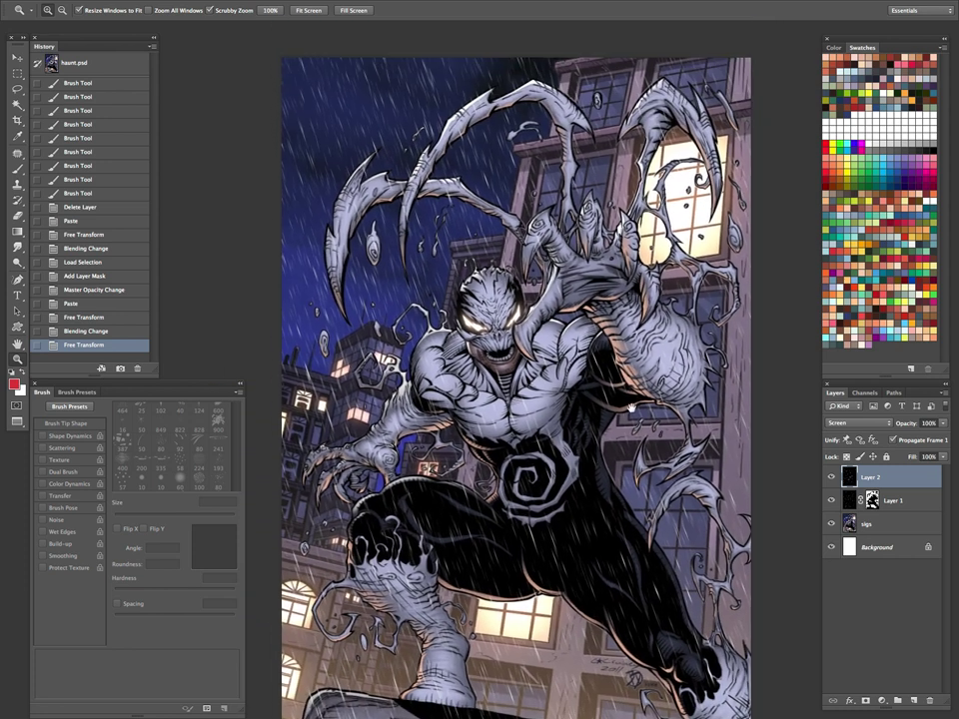
pyautogui.click(859, 500)
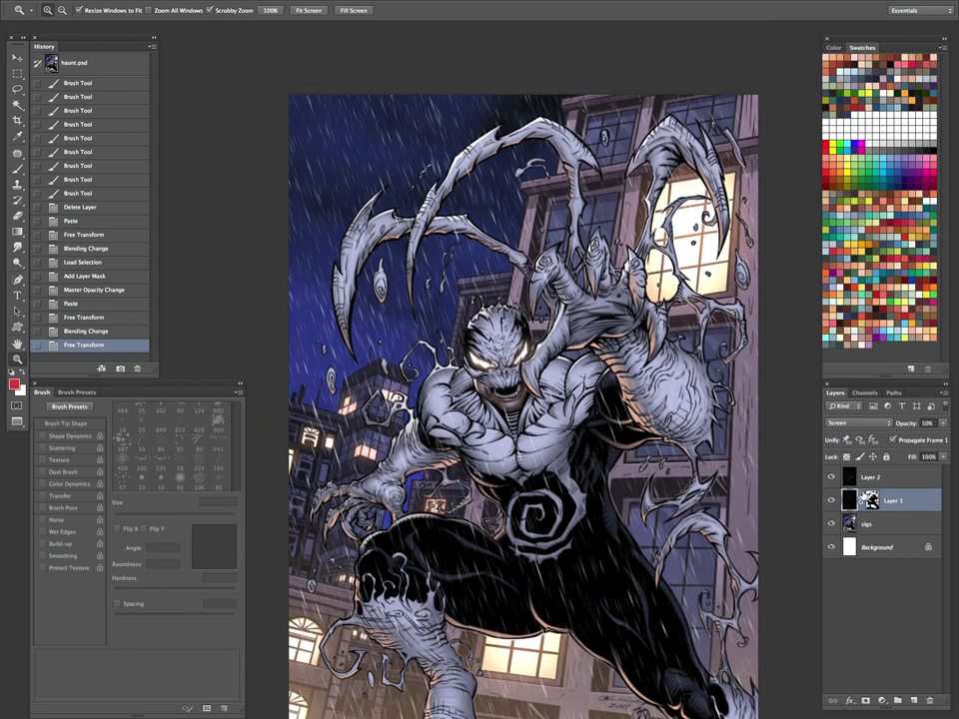
pyautogui.press('h')
pyautogui.press('3')
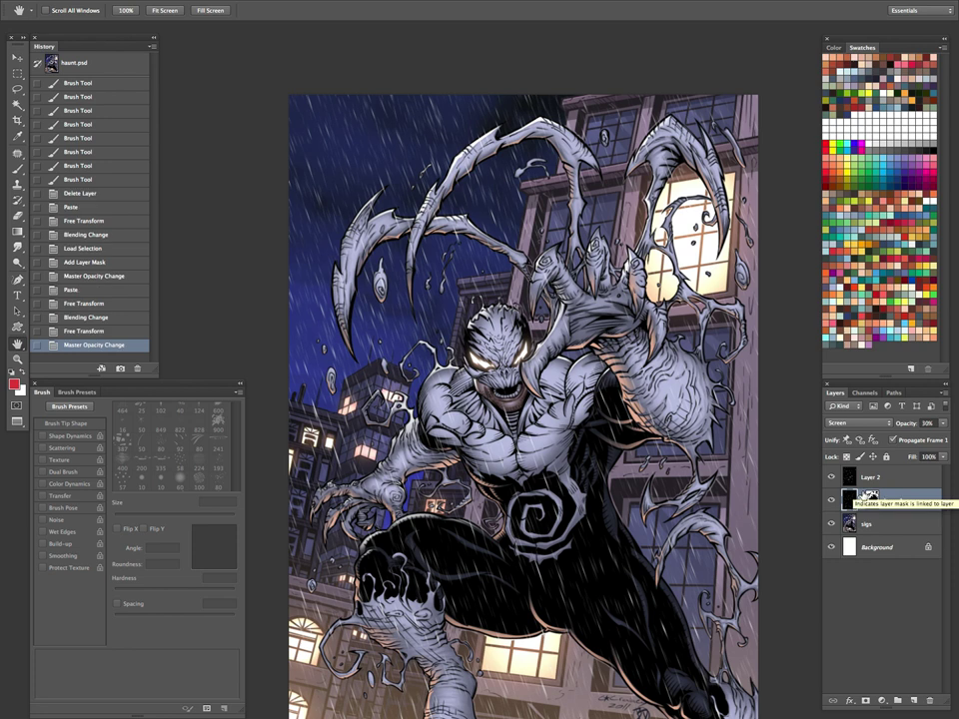
# Examine the combined rain layers close up around the claws and across the full artwork.
pyautogui.press('z')
pyautogui.click(320, 122)
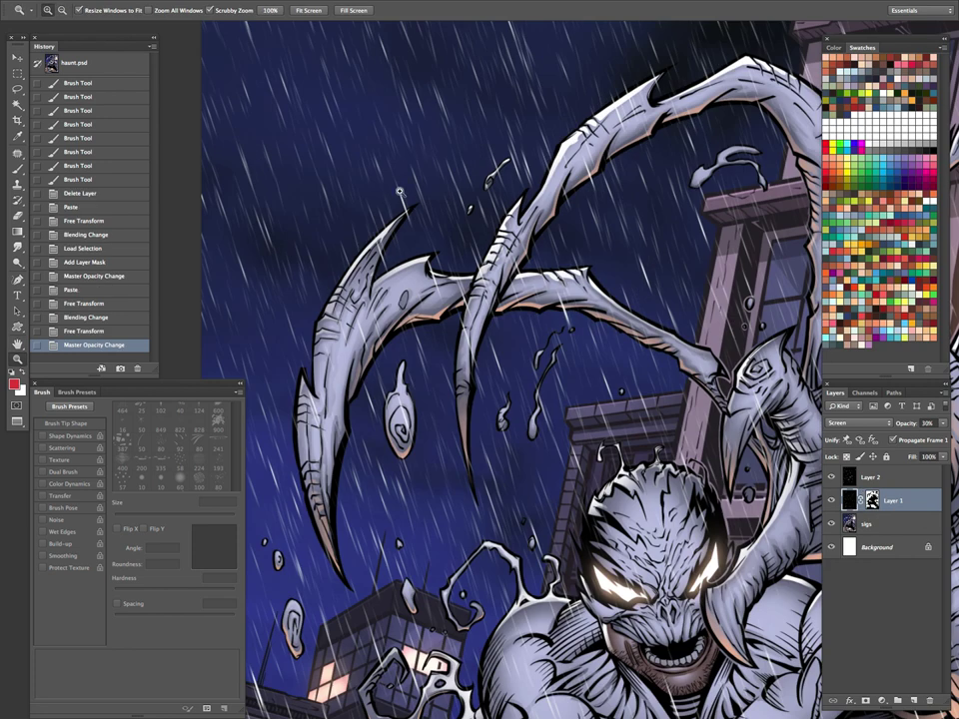
pyautogui.keyDown('alt'); pyautogui.click(484, 301); pyautogui.keyUp('alt')
pyautogui.keyDown('alt'); pyautogui.click(574, 373); pyautogui.keyUp('alt')
pyautogui.moveTo(578, 375); pyautogui.dragTo(482, 240)
pyautogui.keyDown('alt'); pyautogui.click(531, 340); pyautogui.keyUp('alt')
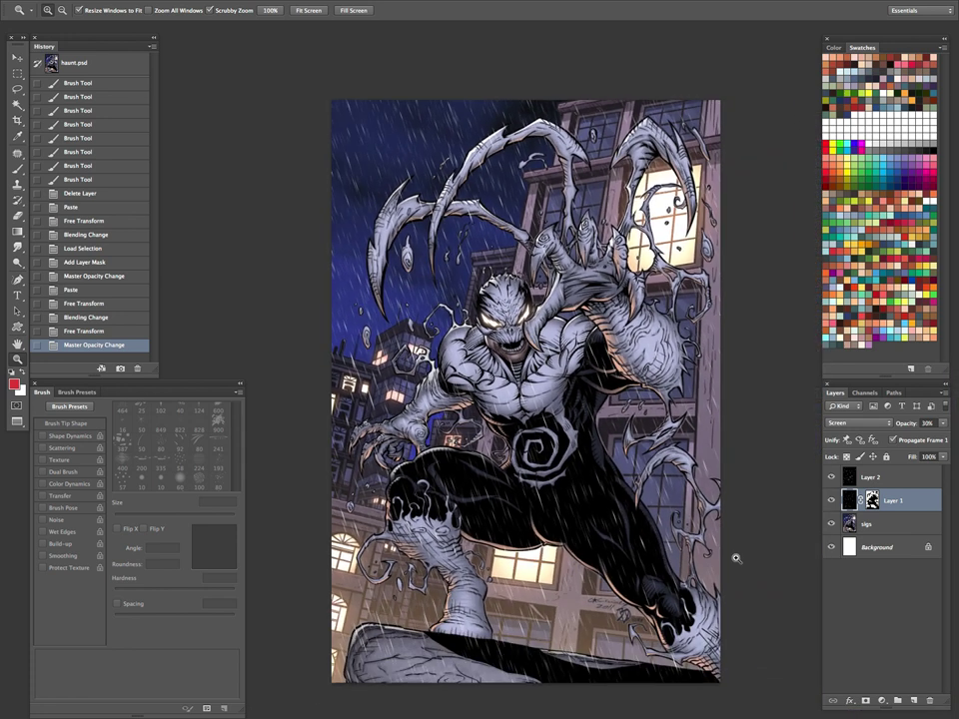
# Apply Levels to the foreground rain on Layer 2, brightening the highlights and slightly deepening the shadows.
pyautogui.click(878, 476)
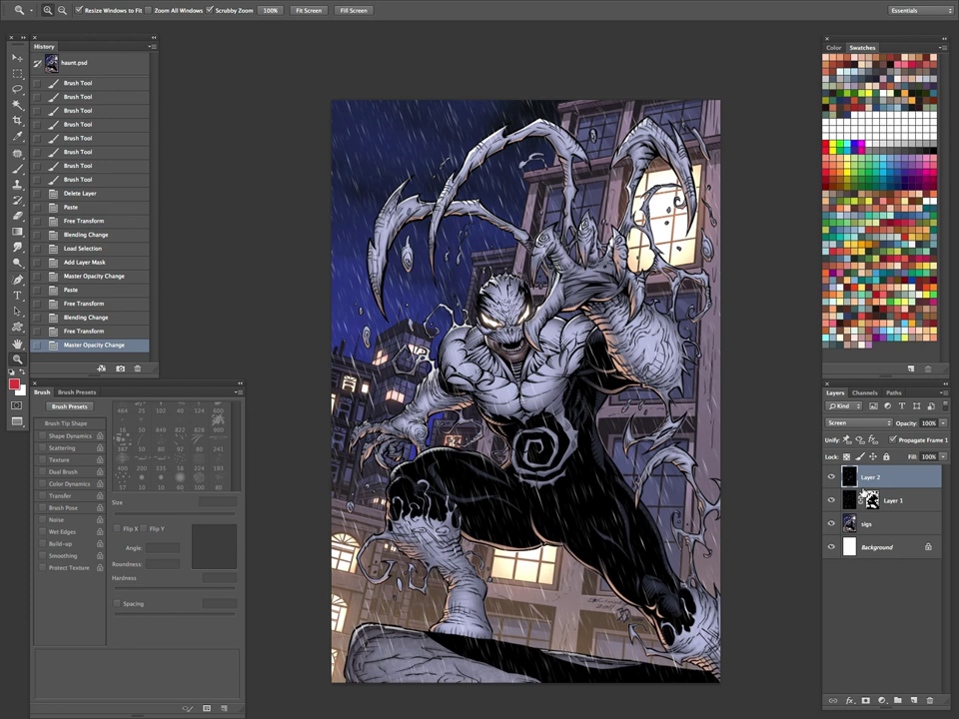
pyautogui.hotkey('ctrl', 'l')
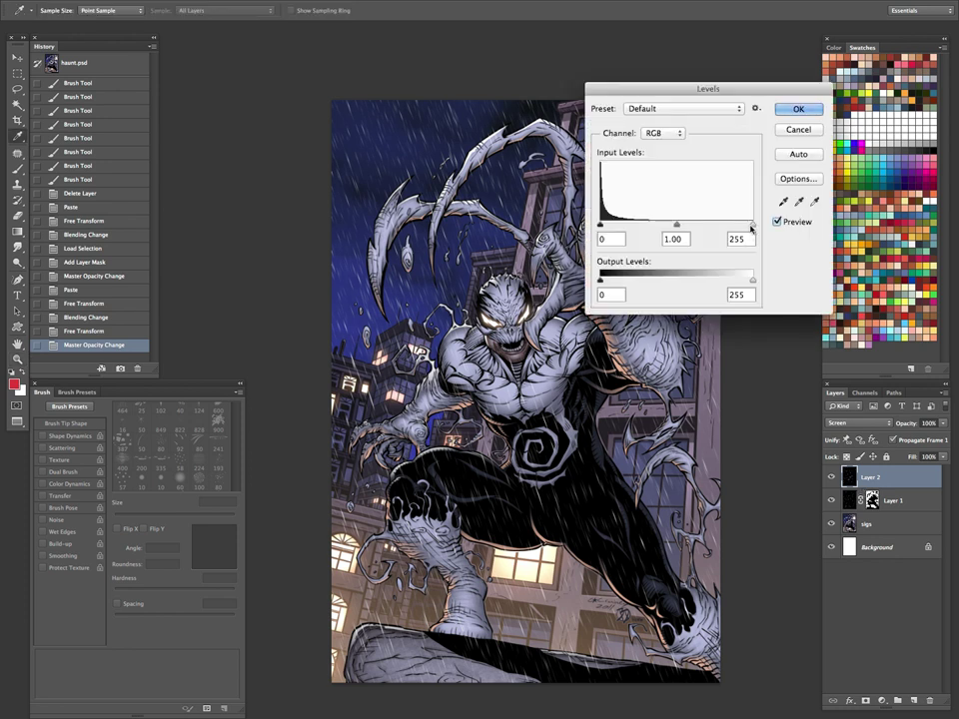
pyautogui.moveTo(753, 224); pyautogui.dragTo(725, 226)
pyautogui.moveTo(600, 226); pyautogui.dragTo(604, 225)
pyautogui.moveTo(725, 226); pyautogui.dragTo(713, 227)
pyautogui.click(798, 108)
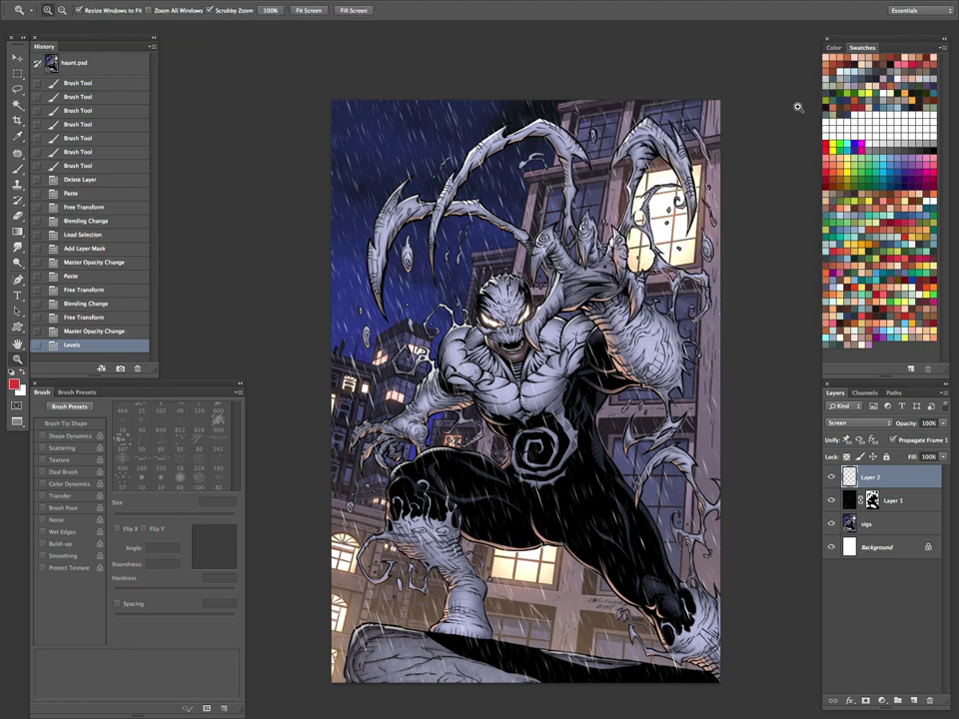
# Add a white layer mask to Layer 2 and reduce the layer's opacity to 30%.
pyautogui.click(867, 702)
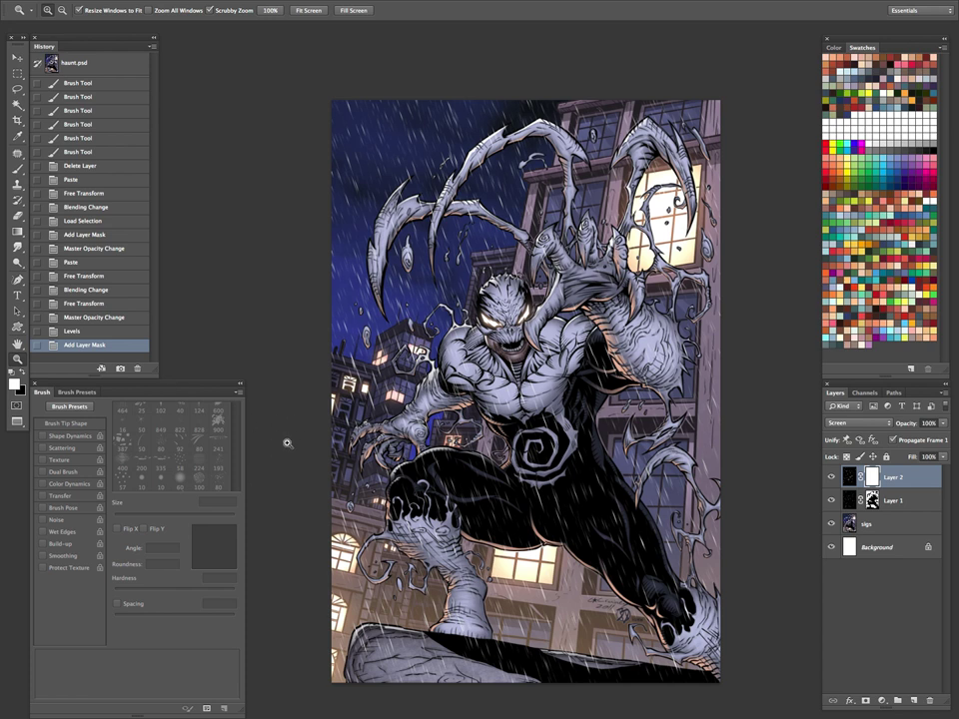
pyautogui.press('1')
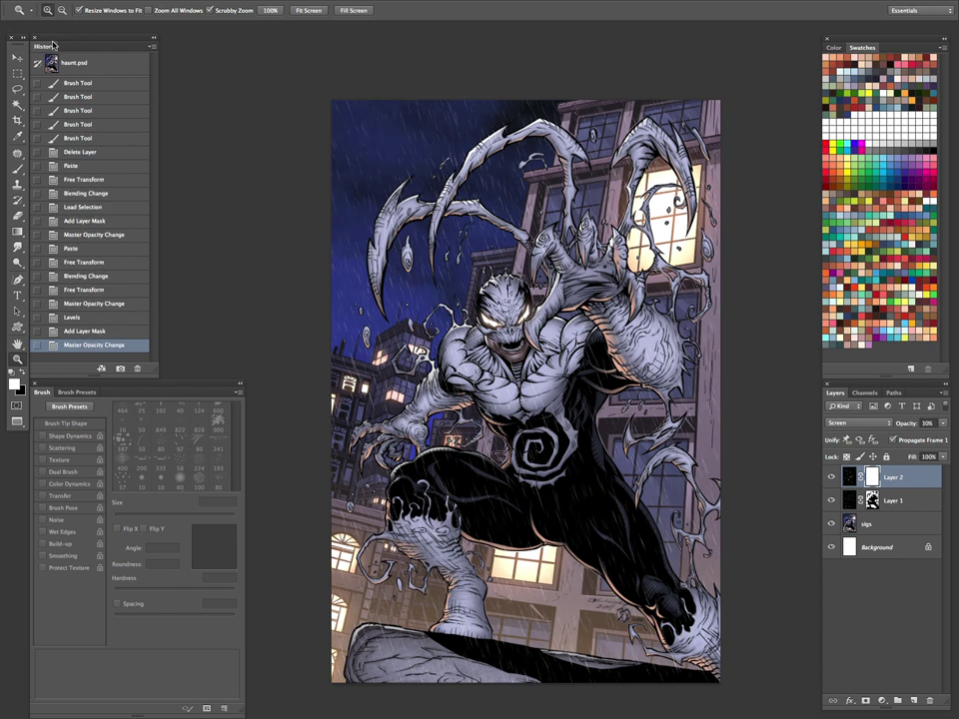
# Choose the soft brush preset for painting on the mask and enlarge it to 1400 px.
pyautogui.press('b')
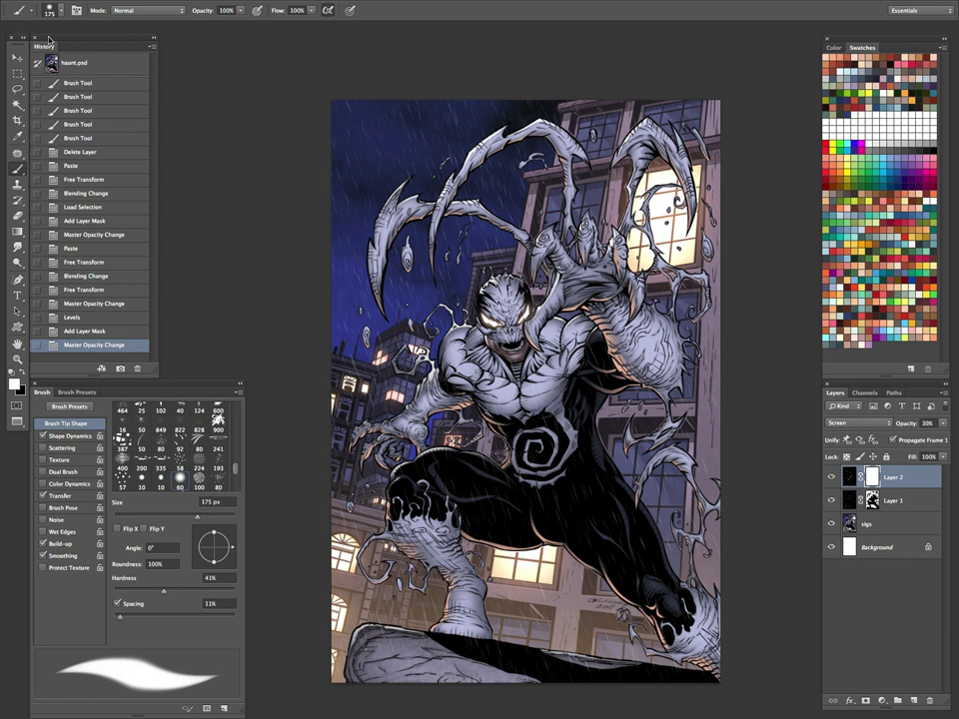
pyautogui.click(16, 10)
pyautogui.scroll(-20, 143, 191)
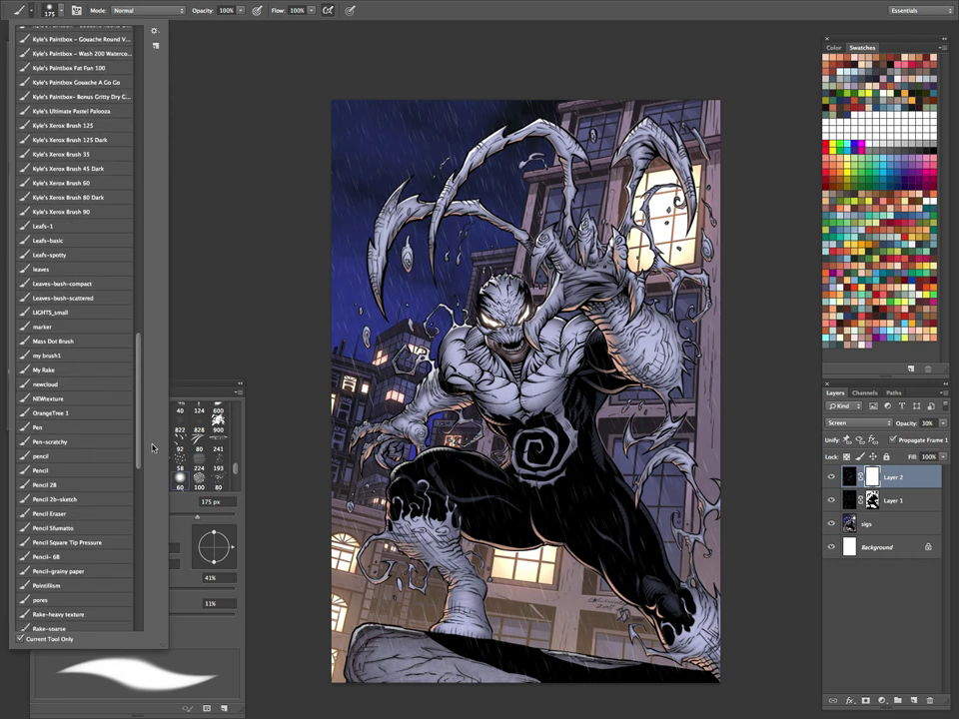
pyautogui.moveTo(153, 489); pyautogui.dragTo(152, 500)
pyautogui.click(81, 459)
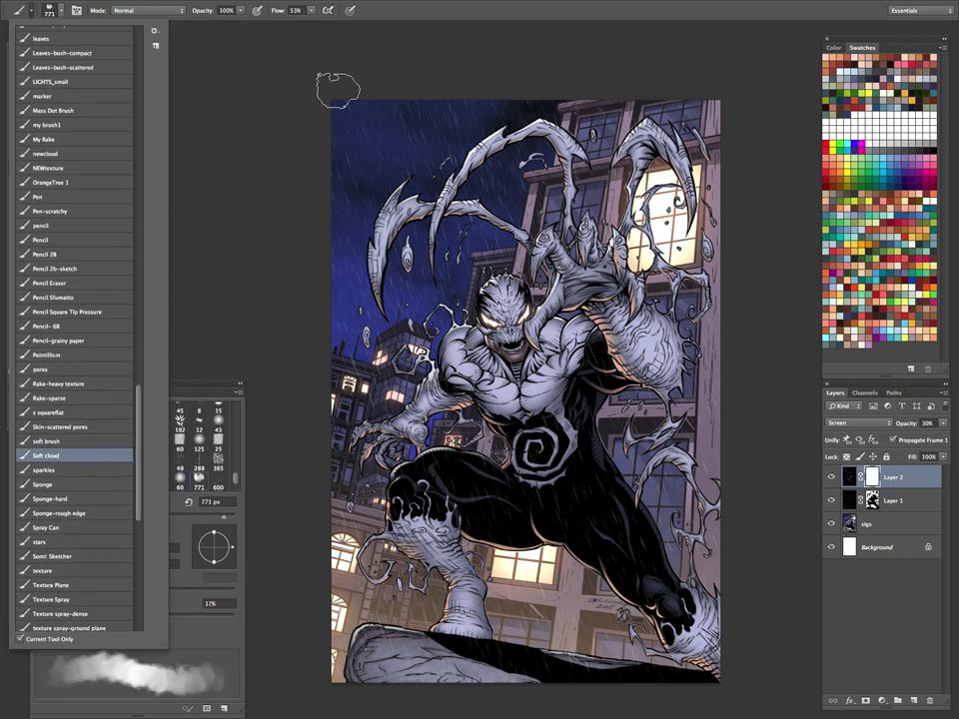
pyautogui.click(394, 17)
pyautogui.click(16, 10)
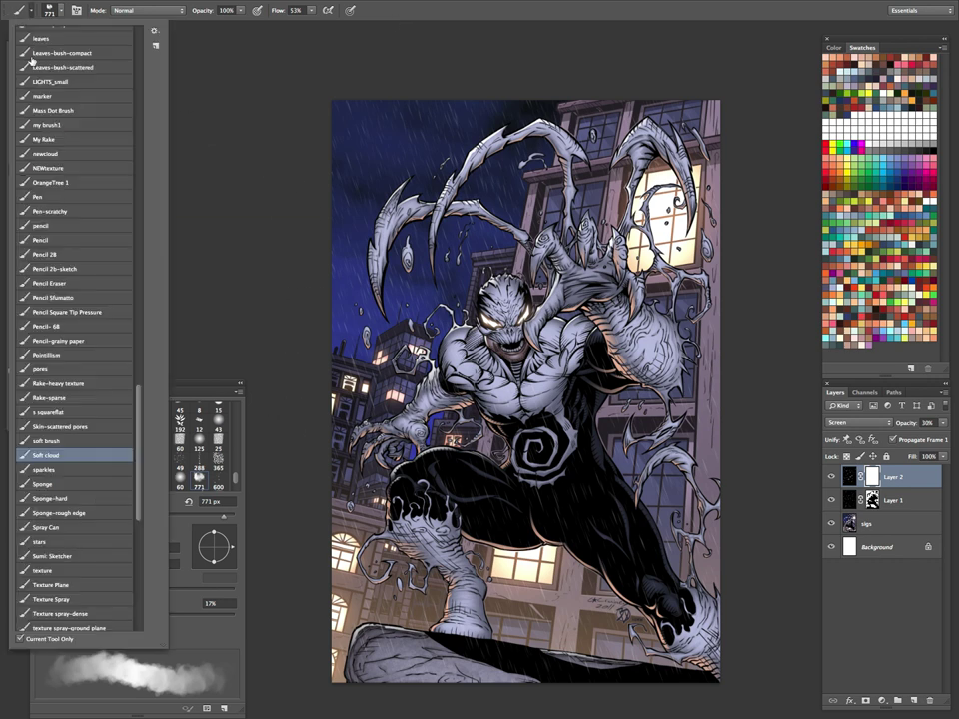
pyautogui.click(100, 440)
pyautogui.press(']')
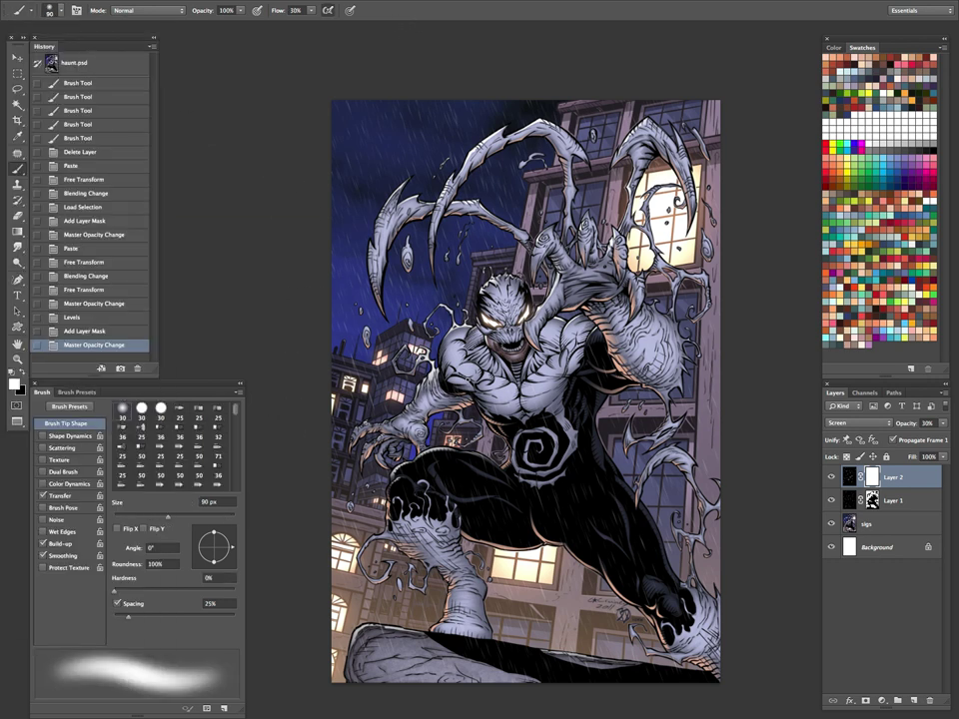
pyautogui.press(']')
pyautogui.press(']')
pyautogui.press(']')
pyautogui.press(']')
pyautogui.press(']')
pyautogui.press(']')
pyautogui.press(']')
pyautogui.press(']')
pyautogui.press(']')
pyautogui.press(']')
pyautogui.press(']')
pyautogui.press(']')
pyautogui.press(']')
pyautogui.press(']')
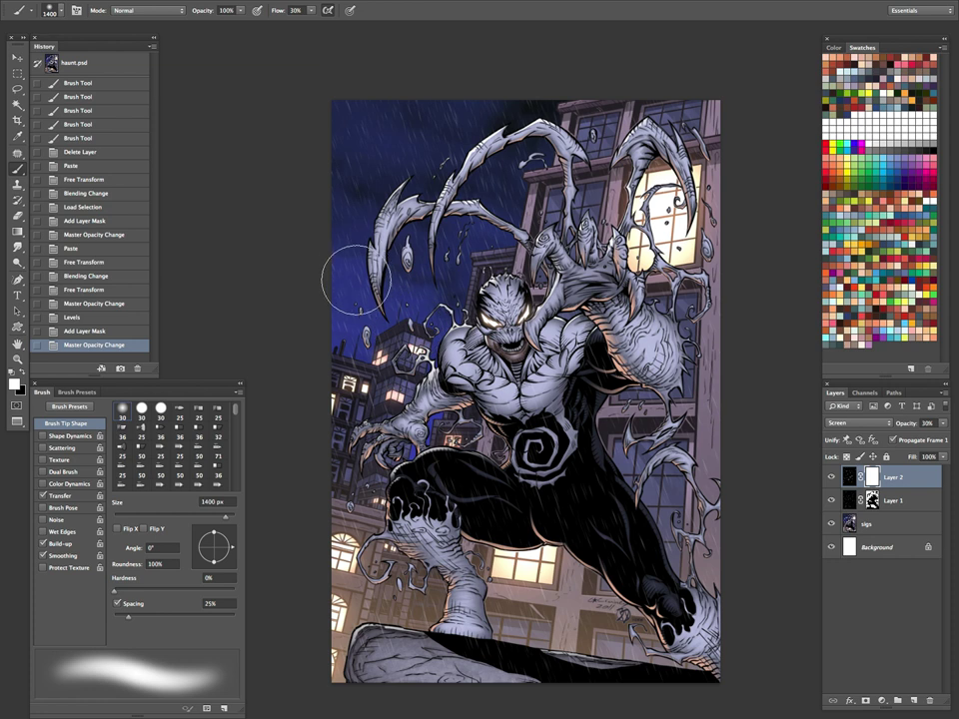
pyautogui.moveTo(356, 280); pyautogui.dragTo(375, 363)
pyautogui.moveTo(368, 156)
pyautogui.mouseDown()
pyautogui.moveTo(396, 142)
pyautogui.moveTo(431, 184)
pyautogui.mouseUp()
pyautogui.press('x')
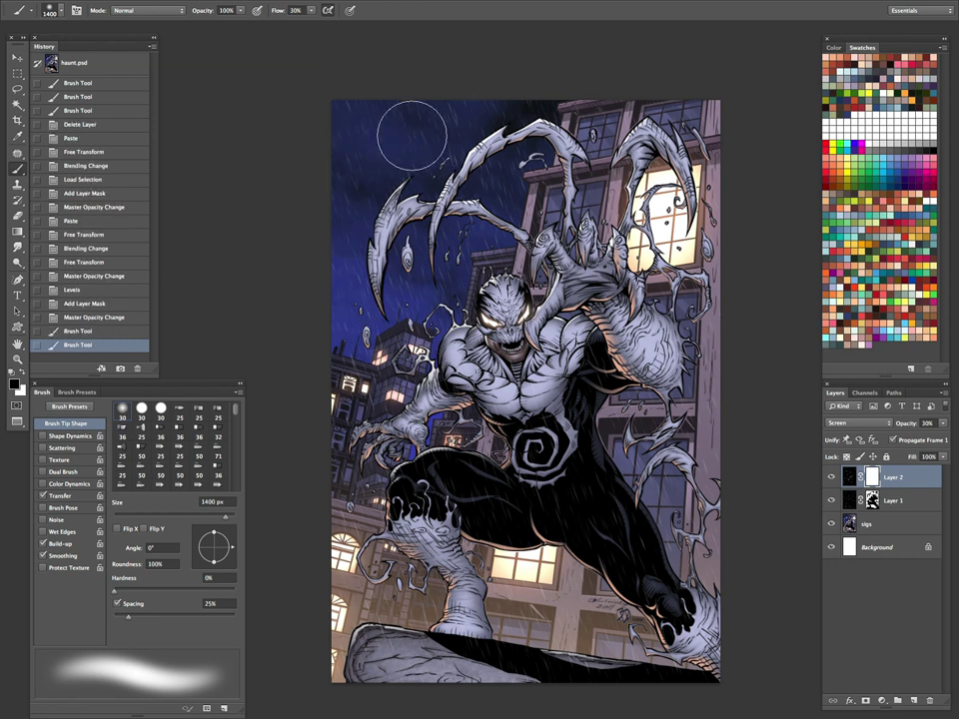
pyautogui.moveTo(412, 136)
pyautogui.mouseDown()
pyautogui.moveTo(415, 180)
pyautogui.moveTo(387, 123)
pyautogui.moveTo(342, 190)
pyautogui.moveTo(390, 208)
pyautogui.moveTo(511, 100)
pyautogui.moveTo(447, 295)
pyautogui.mouseUp()
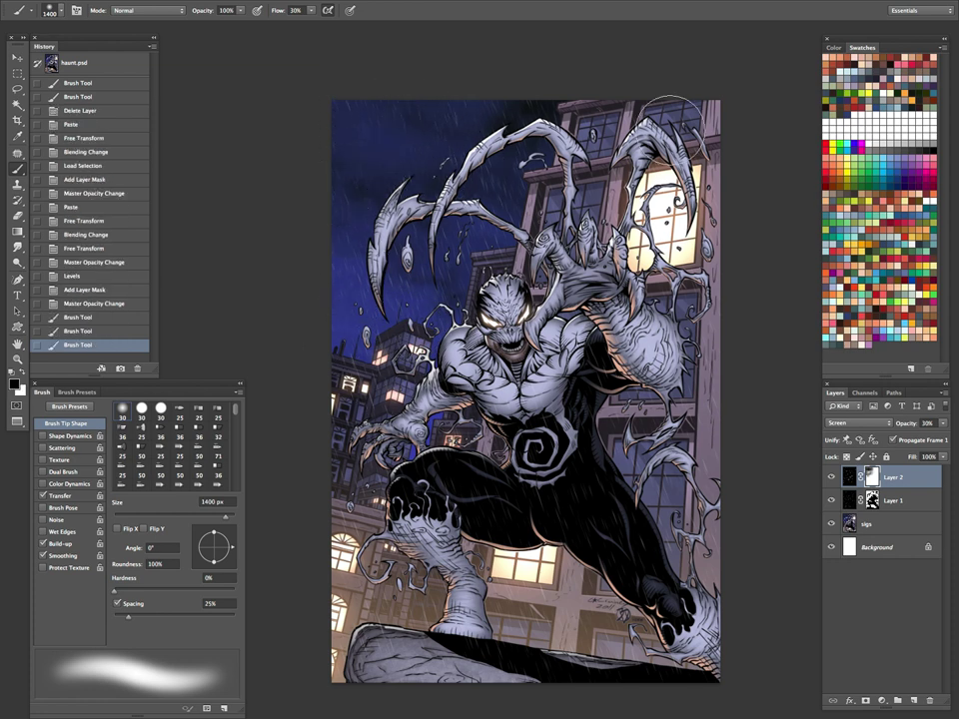
pyautogui.hotkey('ctrl', 'alt', 'z')
pyautogui.hotkey('ctrl', 'alt', 'z')
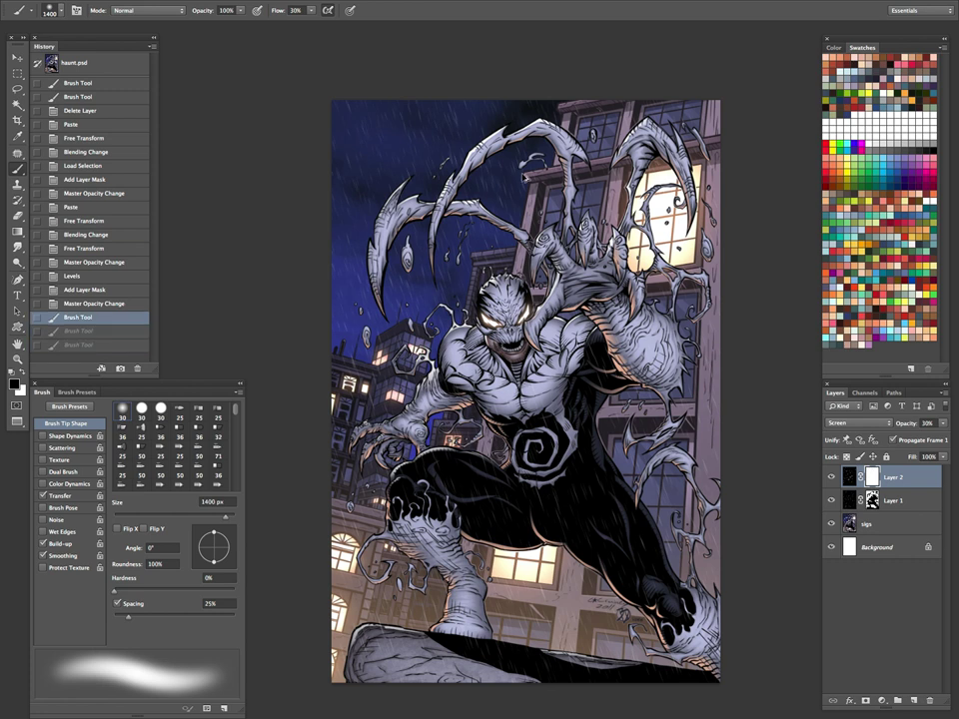
pyautogui.hotkey('ctrl', 'alt', 'z')
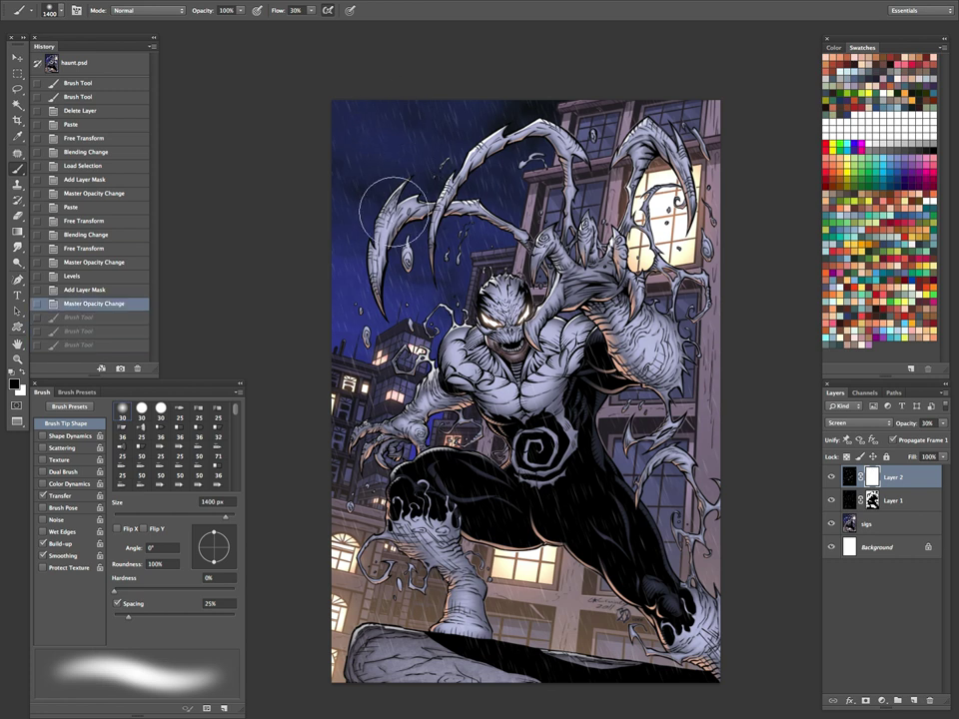
pyautogui.moveTo(392, 212); pyautogui.dragTo(387, 348)
pyautogui.hotkey('ctrl', 'z')
# Paint soft black dabs on Layer 2's mask over the rock, legs, lit window, claws, head and sky to thin the rain unevenly.
pyautogui.moveTo(654, 486); pyautogui.dragTo(560, 665)
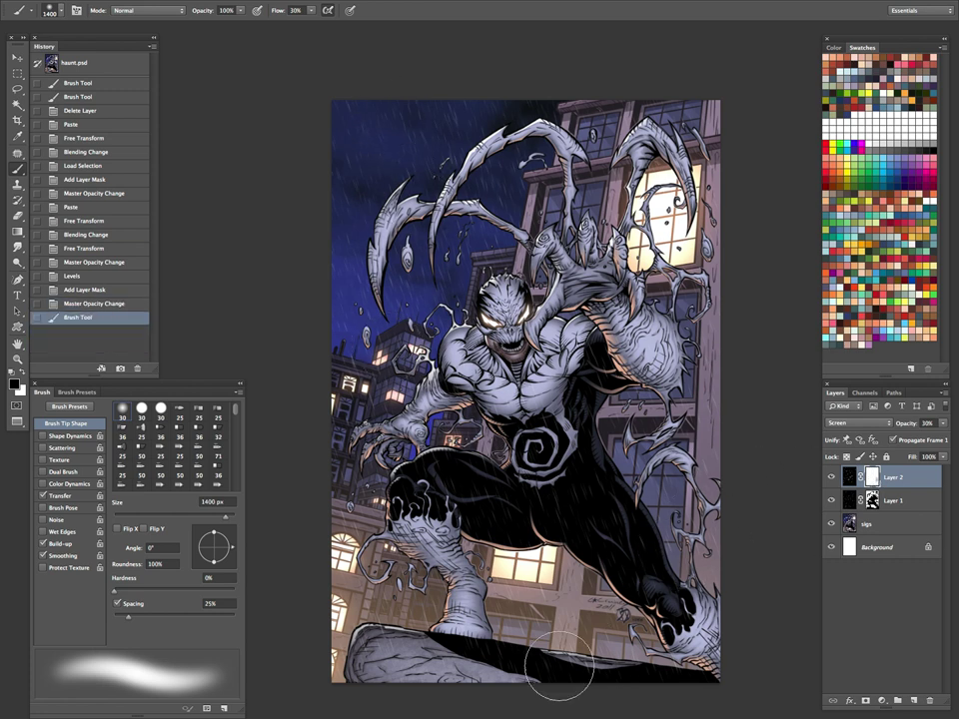
pyautogui.click(546, 652)
pyautogui.click(431, 671)
pyautogui.click(411, 670)
pyautogui.click(392, 505)
pyautogui.click(393, 507)
pyautogui.click(700, 234)
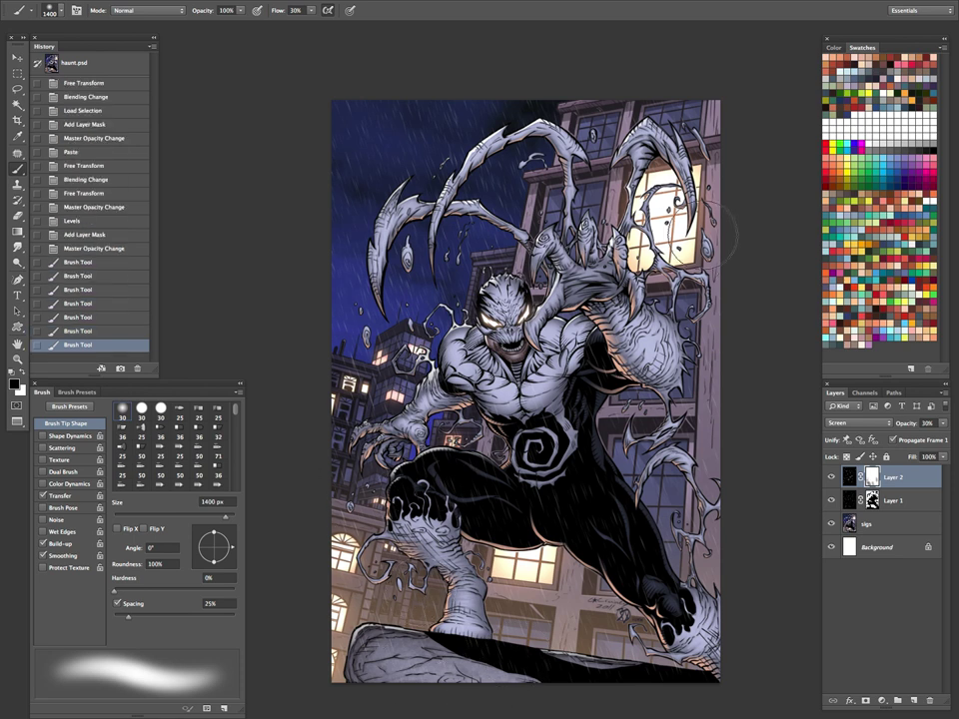
pyautogui.click(376, 232)
pyautogui.click(390, 205)
pyautogui.click(448, 150)
pyautogui.click(455, 155)
pyautogui.click(497, 293)
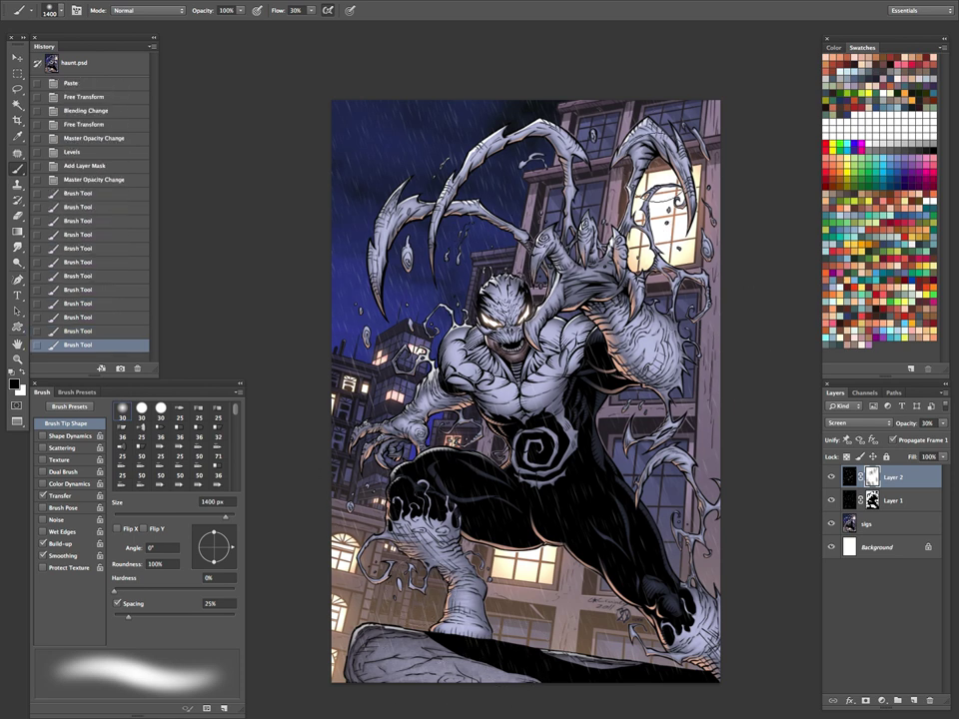
pyautogui.click(378, 83)
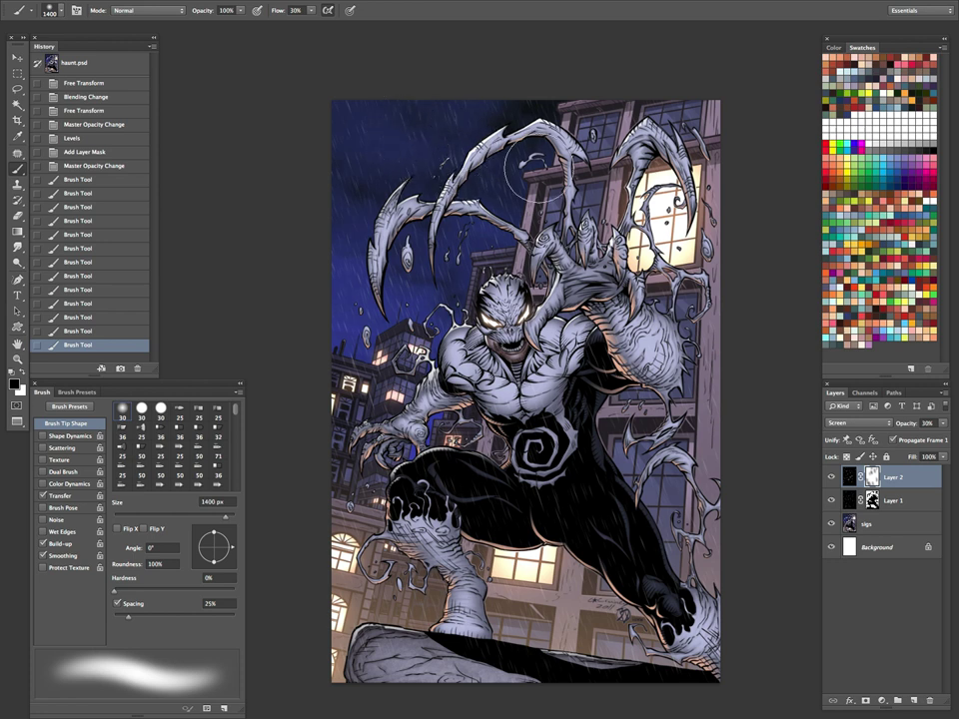
# Target Layer 2's rain image instead of its mask, set the layer's opacity to 100% and return to the Brush tool.
pyautogui.click(852, 483)
pyautogui.press('j')
pyautogui.press('0')
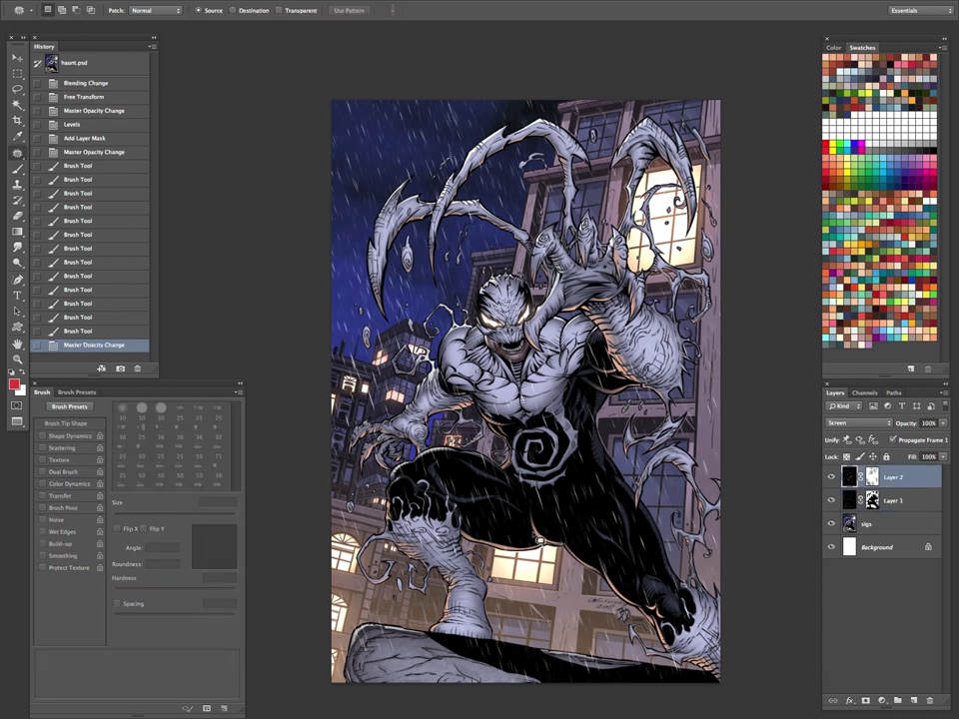
pyautogui.press('b')
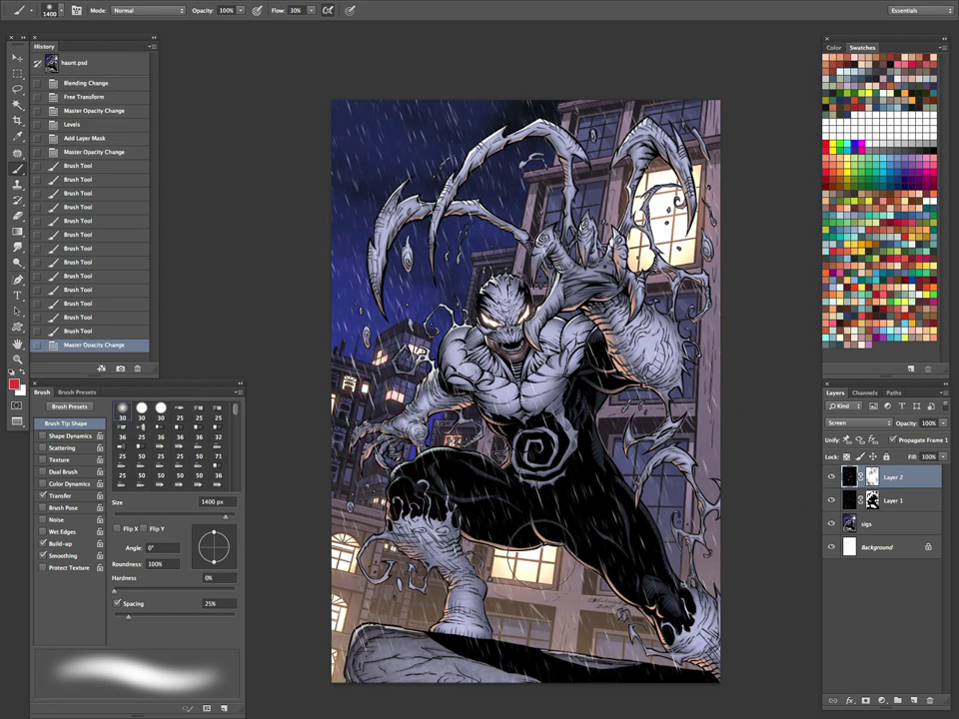
pyautogui.press('d')
pyautogui.press('q')
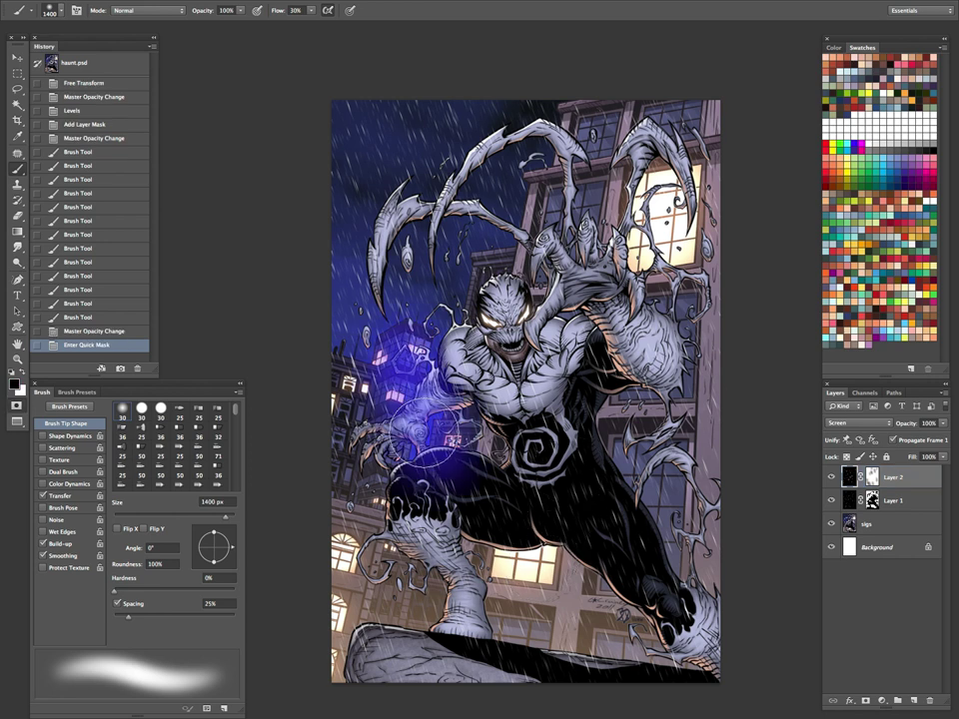
pyautogui.press('q')
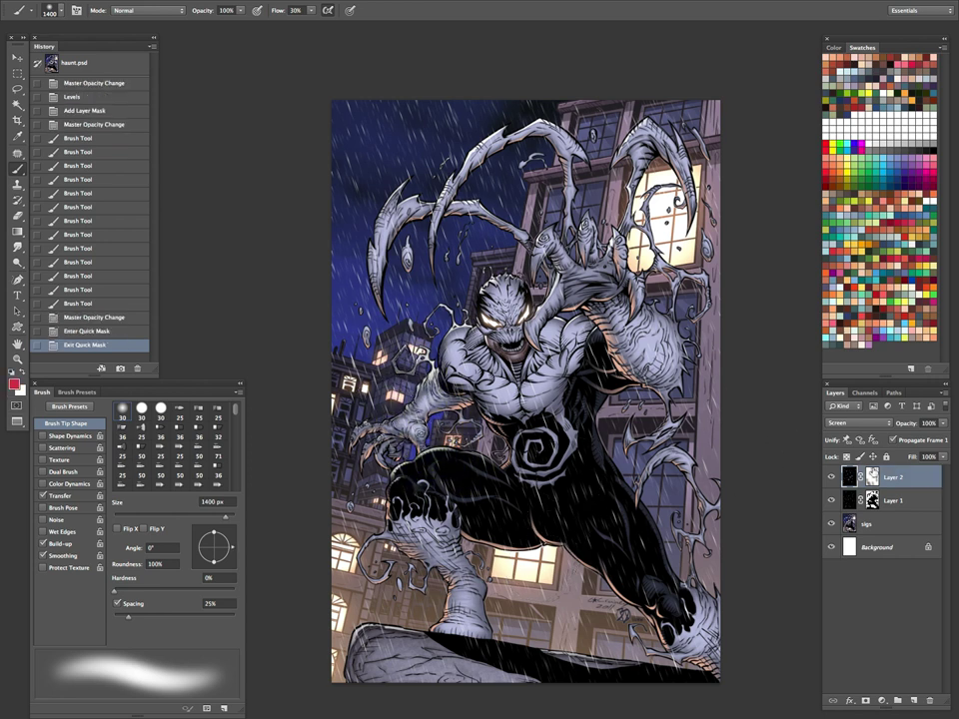
pyautogui.click(865, 393)
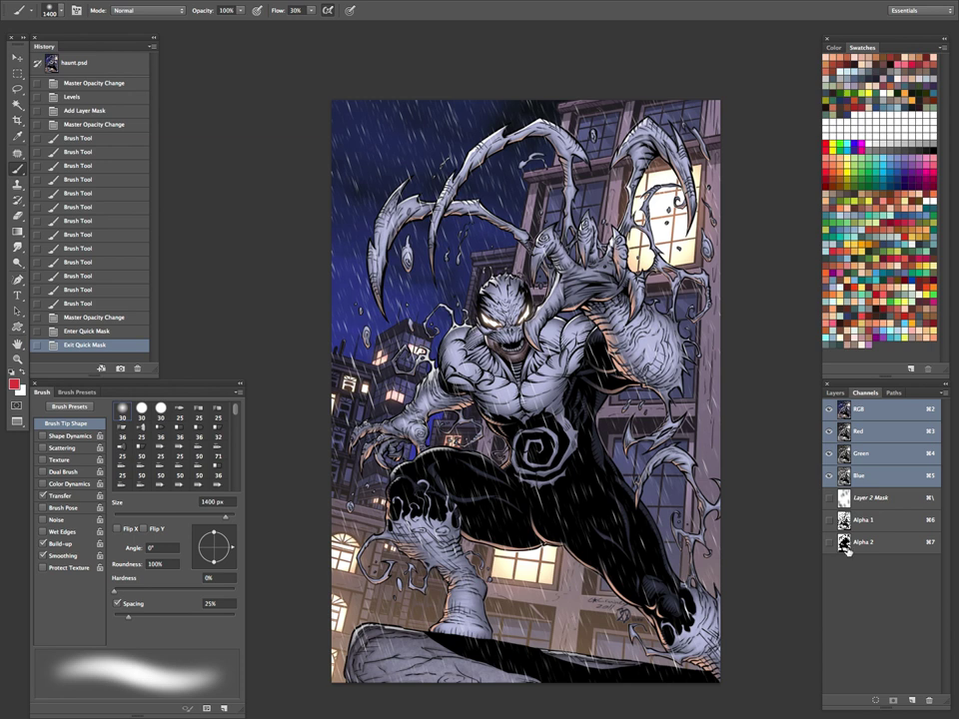
pyautogui.click(835, 394)
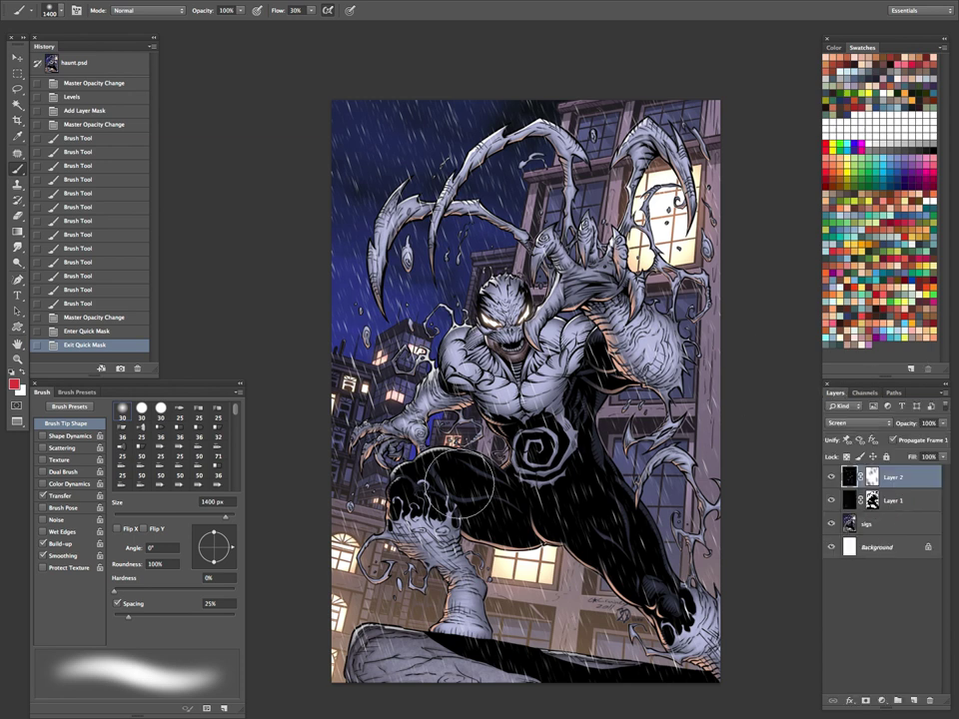
# Paint soft black dabs directly on Layer 2's rain image around the buildings, torso, legs, head and rock to break up the streaks.
pyautogui.press('d')
pyautogui.moveTo(395, 366); pyautogui.dragTo(405, 390)
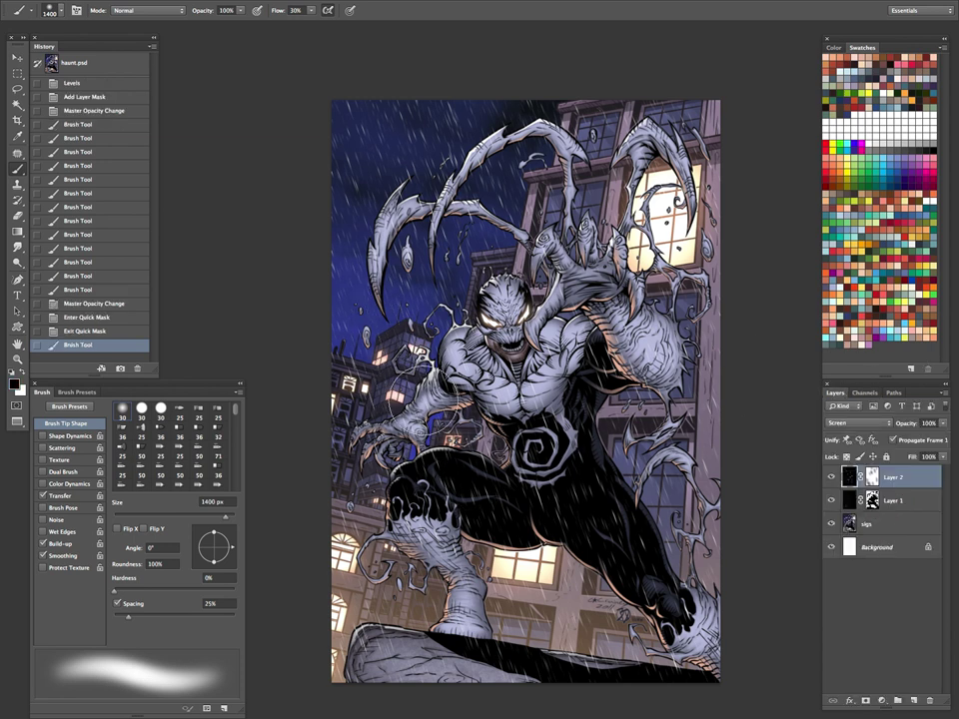
pyautogui.press('super+z')
pyautogui.click(380, 313)
pyautogui.click(428, 480)
pyautogui.click(386, 471)
pyautogui.click(414, 606)
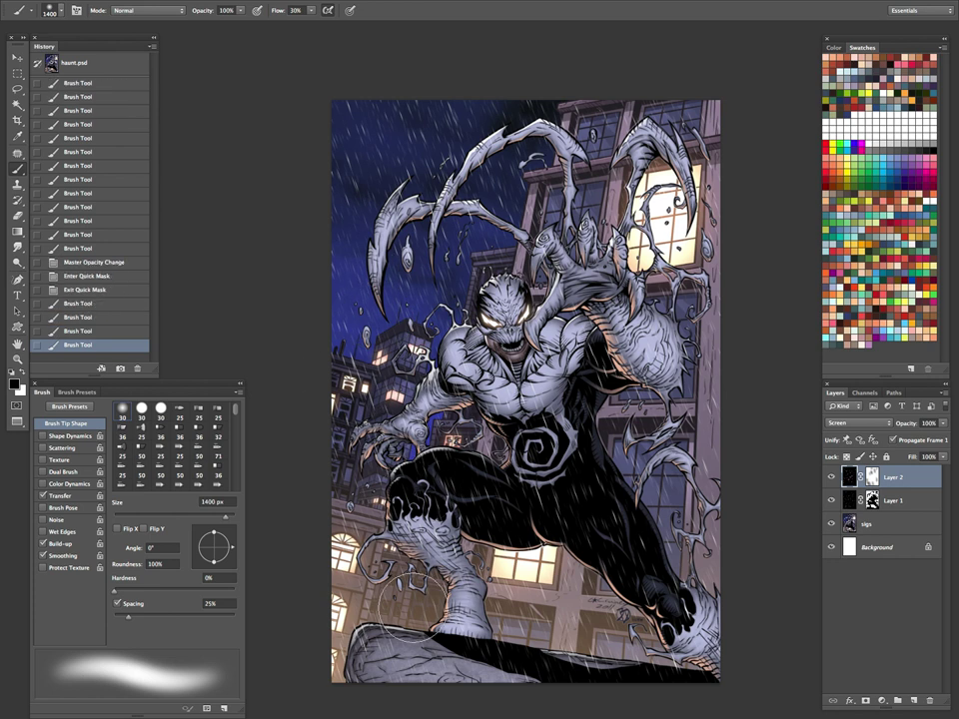
pyautogui.click(382, 358)
pyautogui.click(499, 447)
pyautogui.click(607, 377)
pyautogui.click(626, 549)
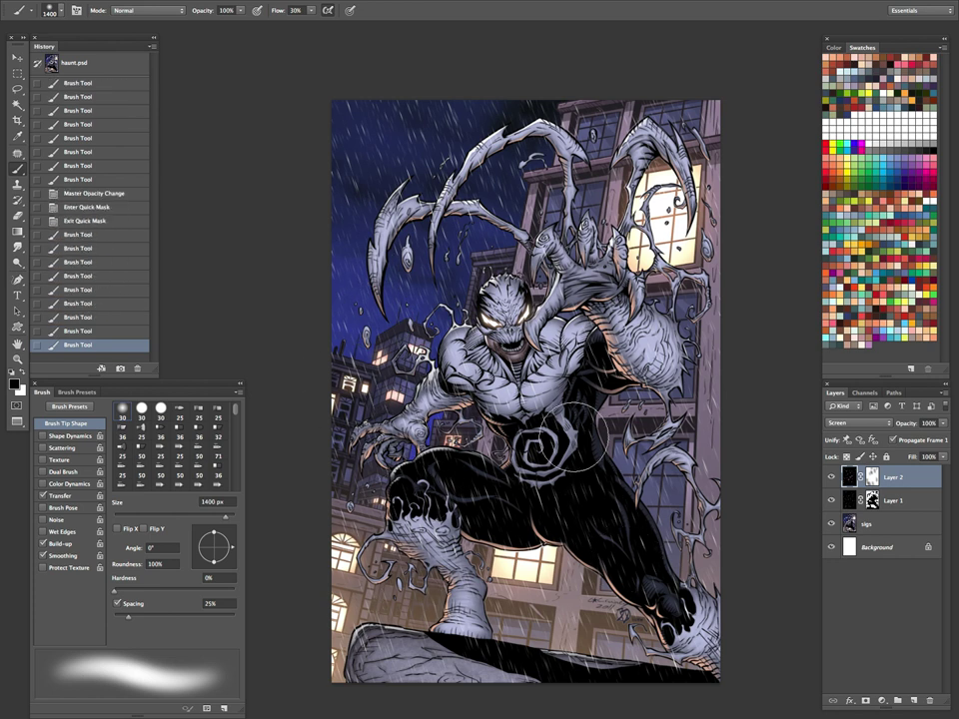
pyautogui.click(575, 437)
pyautogui.click(586, 504)
pyautogui.click(563, 386)
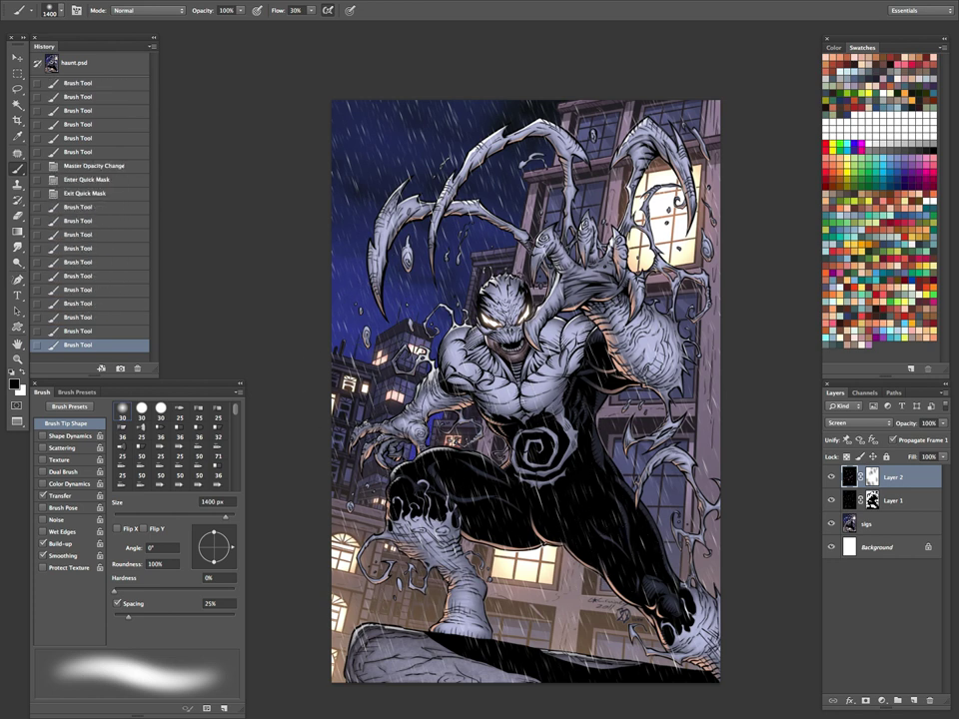
pyautogui.moveTo(499, 296)
pyautogui.mouseDown()
pyautogui.moveTo(481, 277)
pyautogui.moveTo(408, 280)
pyautogui.mouseUp()
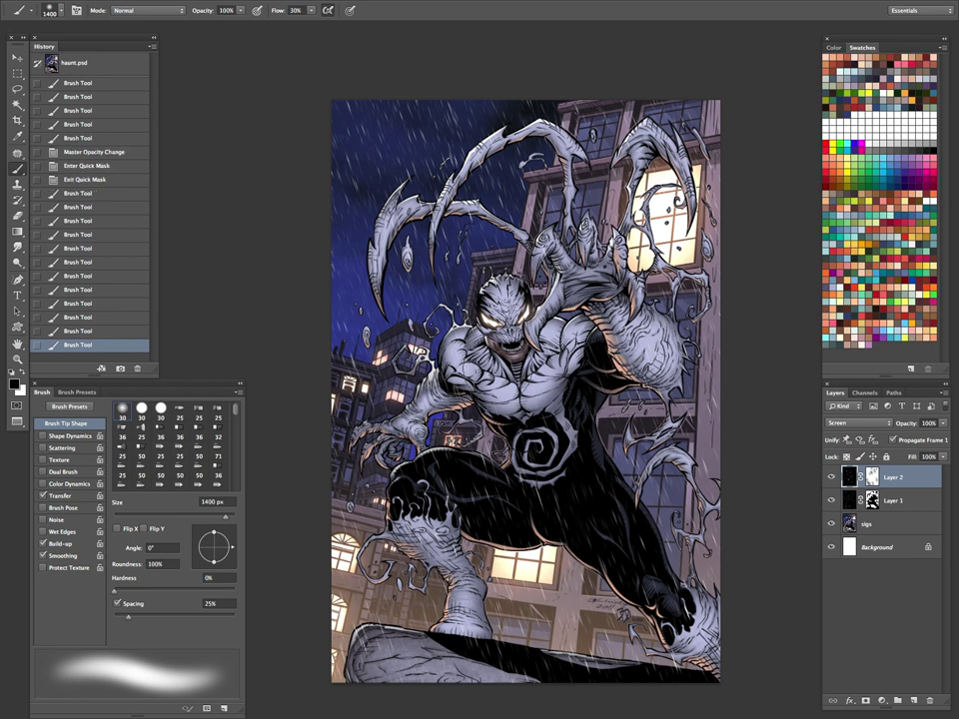
pyautogui.click(433, 353)
pyautogui.click(394, 389)
pyautogui.click(365, 390)
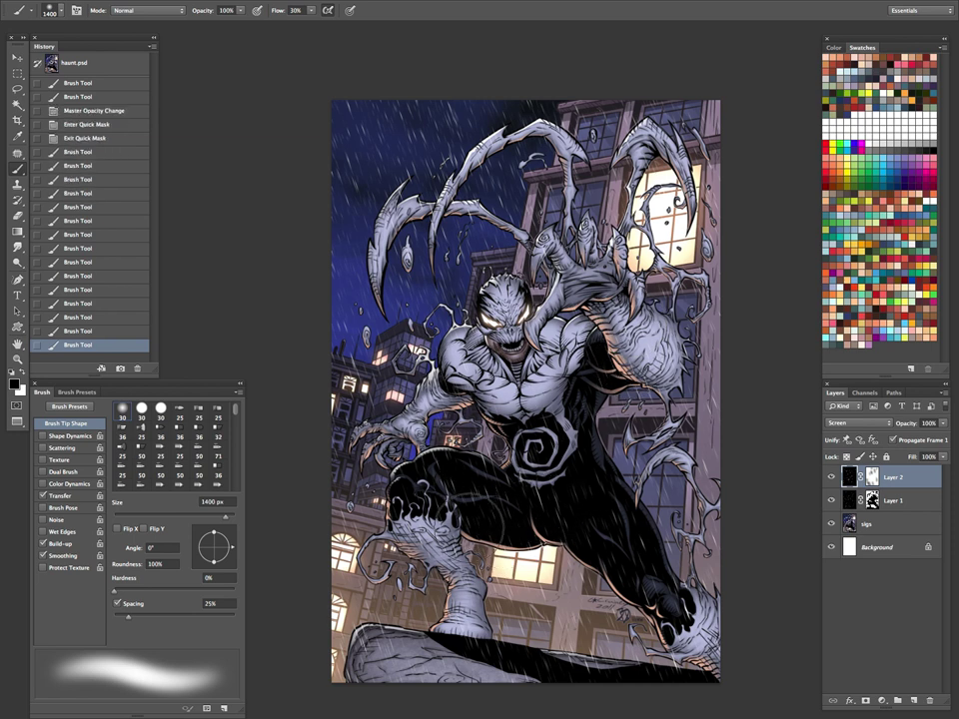
pyautogui.click(377, 398)
pyautogui.click(585, 520)
pyautogui.click(659, 625)
pyautogui.click(567, 663)
pyautogui.click(472, 639)
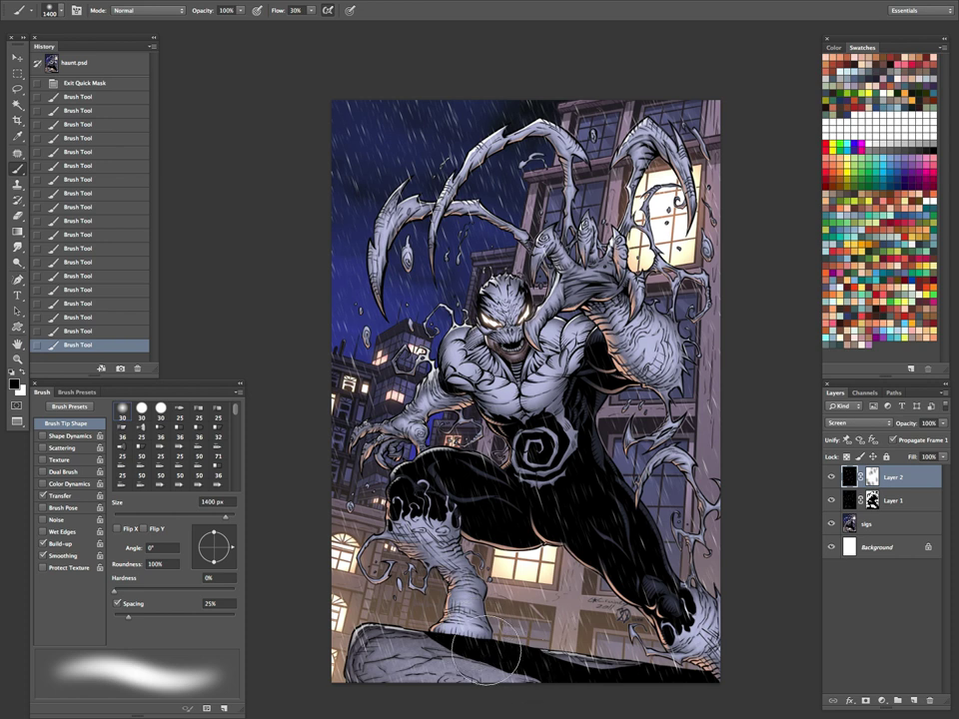
pyautogui.click(521, 528)
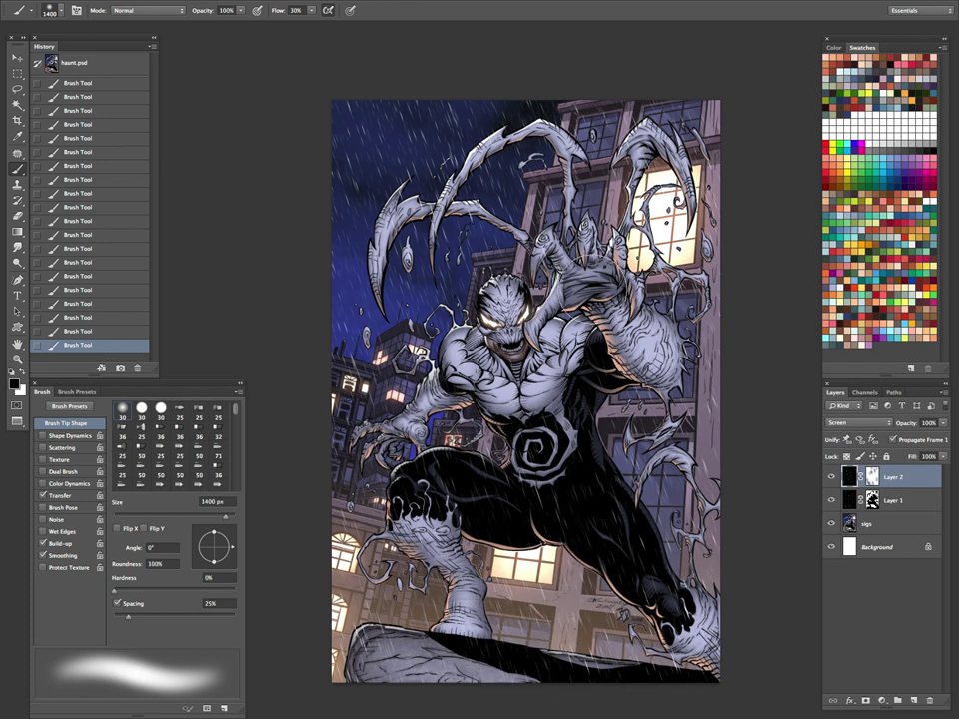
# Reduce the soft brush to 300 px and add a new empty layer with default settings above Layer 2.
pyautogui.press('[')
pyautogui.press('[')
pyautogui.press('[')
pyautogui.press('[')
pyautogui.press('[')
pyautogui.press('[')
pyautogui.press('[')
pyautogui.press('[')
pyautogui.press('[')
pyautogui.press('[')
pyautogui.press('[')
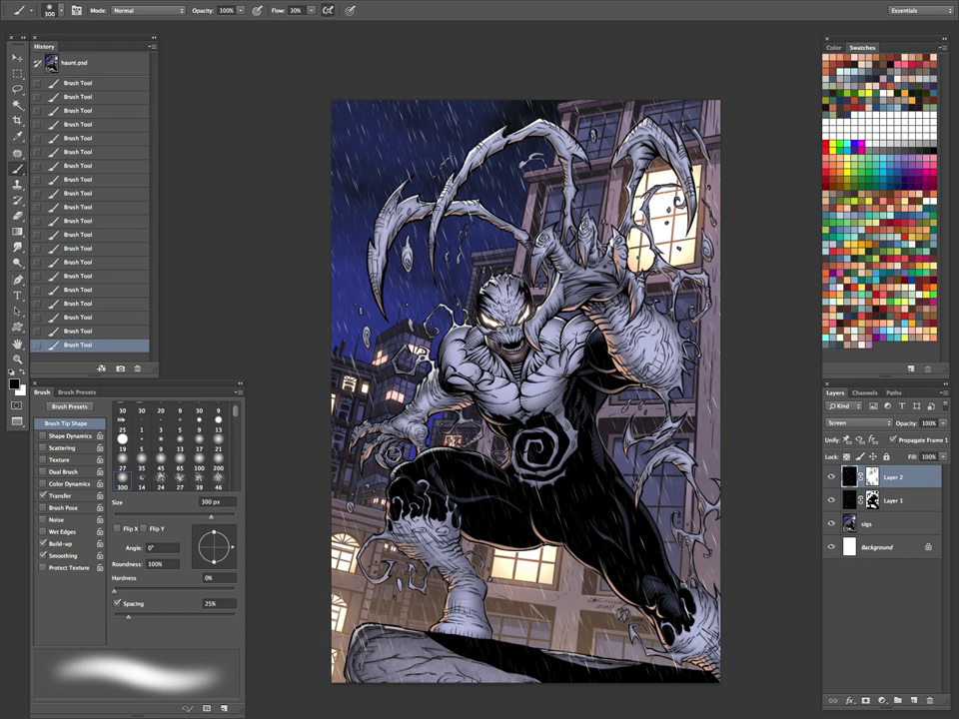
pyautogui.hotkey('ctrl', 'shift', 'n')
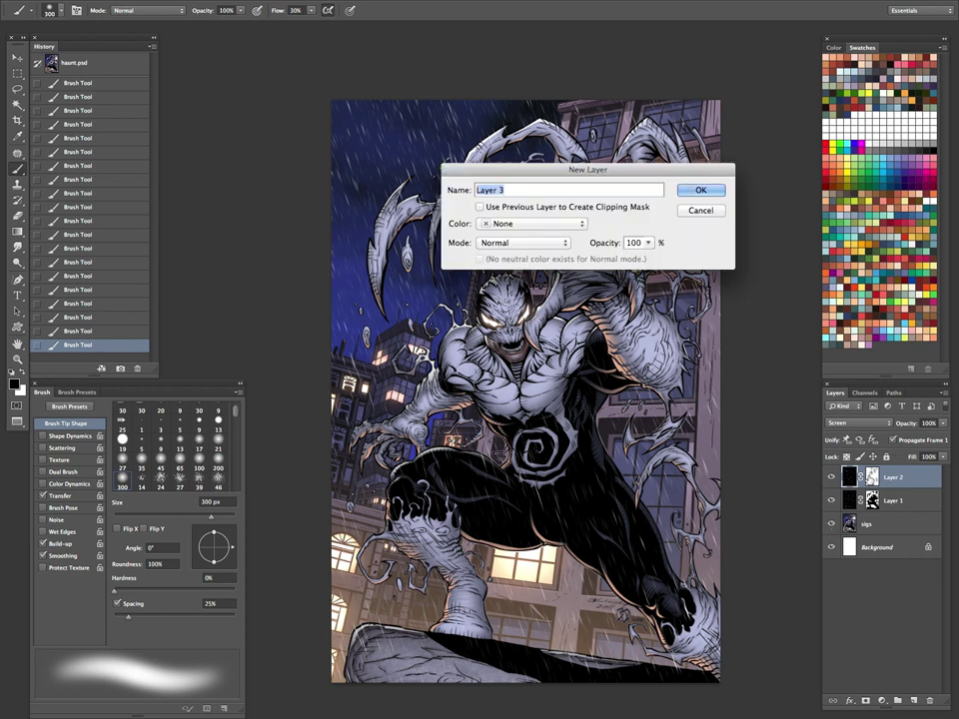
pyautogui.press('Return')
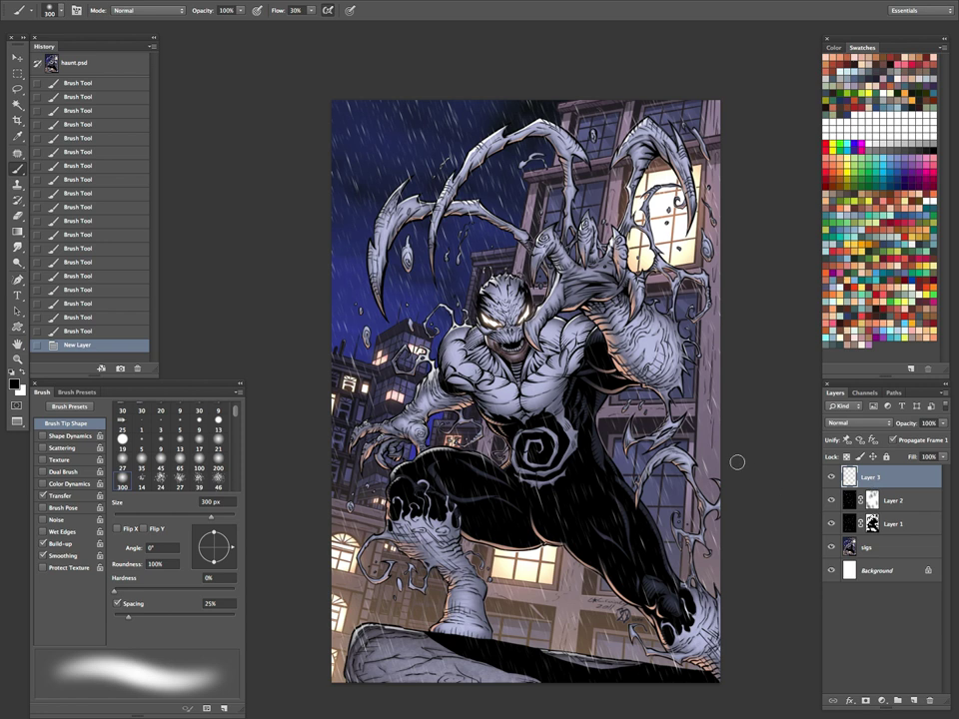
# Choose the Hard Brush preset for the Brush tool and enable Shape Dynamics so its strokes taper.
pyautogui.press('z')
pyautogui.moveTo(520, 229); pyautogui.dragTo(565, 229)
pyautogui.moveTo(496, 312); pyautogui.dragTo(493, 318)
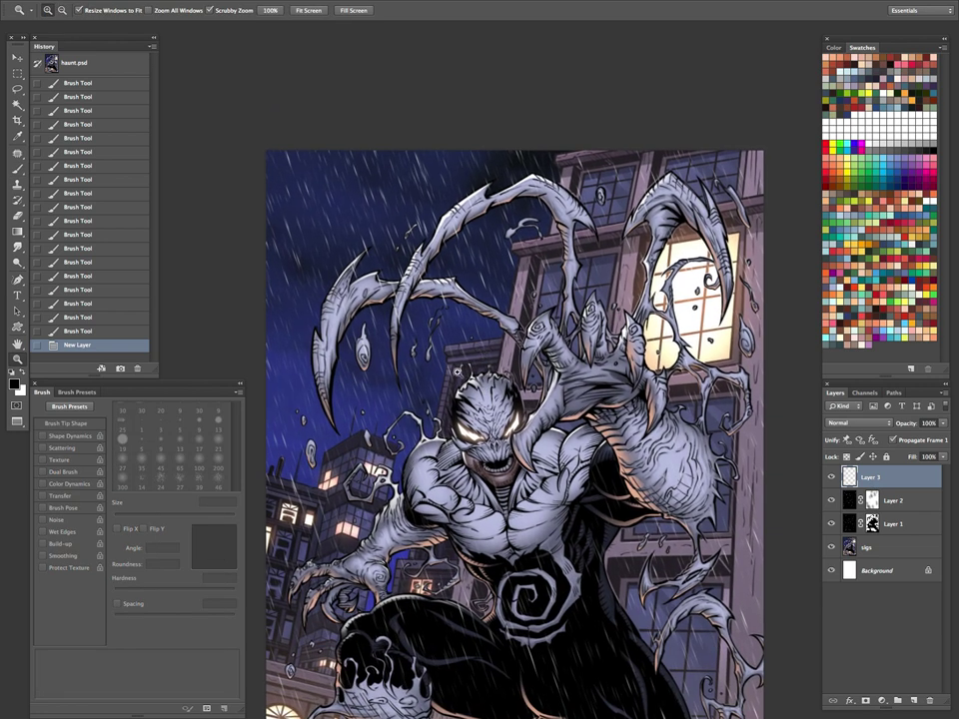
pyautogui.press('b')
pyautogui.click(28, 12)
pyautogui.moveTo(145, 409)
pyautogui.mouseDown()
pyautogui.moveTo(146, 307)
pyautogui.moveTo(120, 161)
pyautogui.mouseUp()
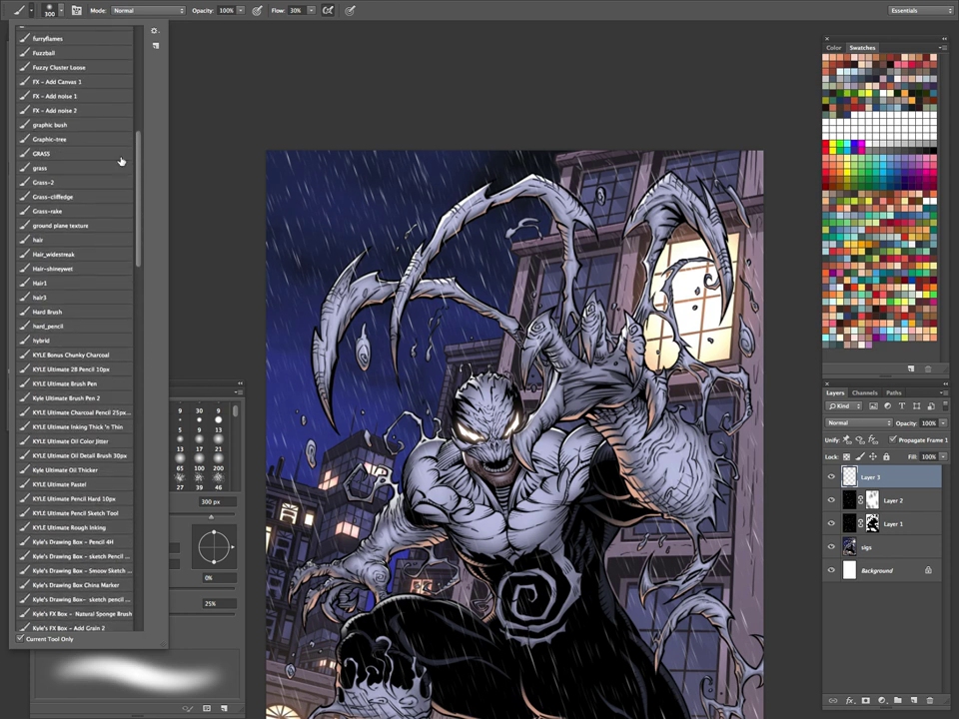
pyautogui.click(75, 313)
pyautogui.click(254, 614)
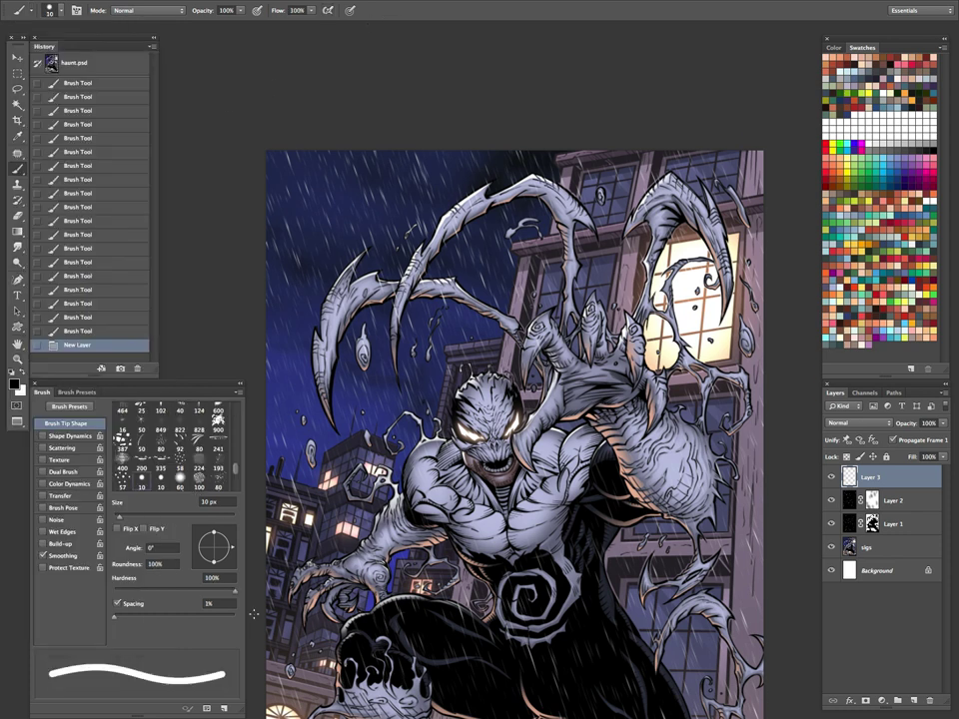
pyautogui.click(43, 437)
# Tune the hard brush for small rain splashes at the claw edges, reducing it to 6 px and enlarging it again.
pyautogui.press('super+space')
pyautogui.moveTo(427, 248); pyautogui.dragTo(499, 250)
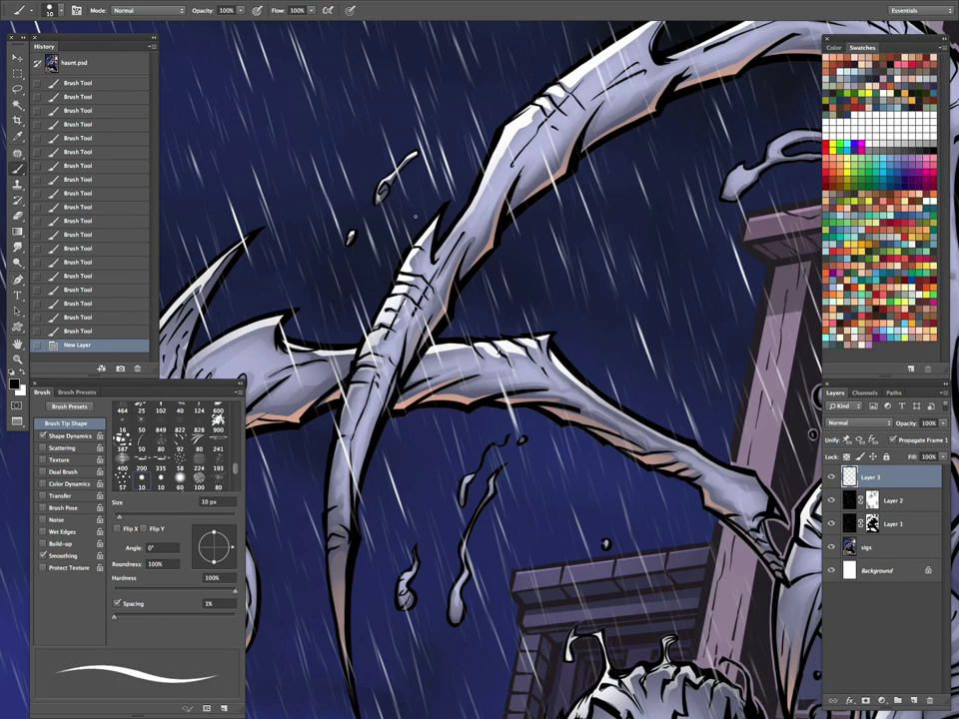
pyautogui.press('[')
pyautogui.press('[')
pyautogui.press('[')
pyautogui.press('[')
pyautogui.press('[')
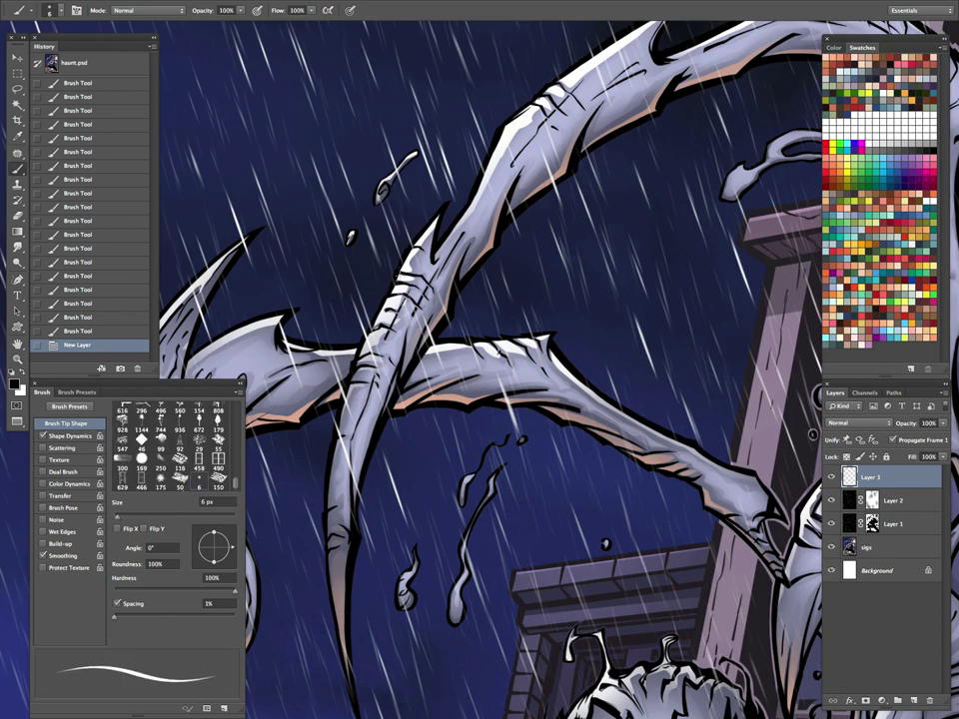
pyautogui.press(']')
pyautogui.press(']')
pyautogui.press(']')
pyautogui.press(']')
pyautogui.press(']')
pyautogui.press(']')
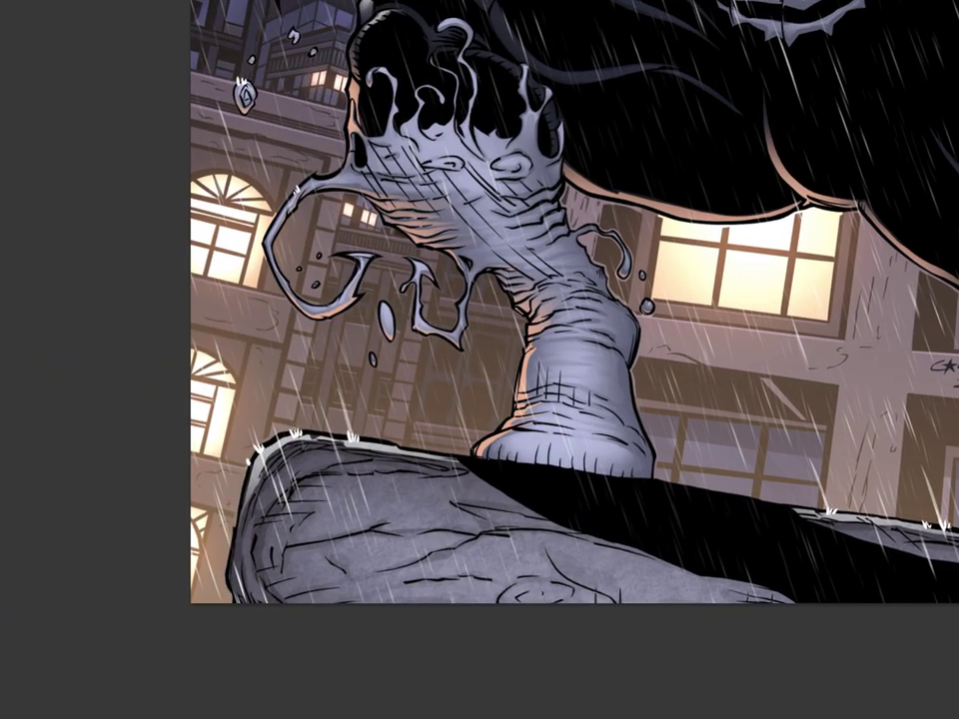
# Examine the white rain splashes along the rock, legs, claws and head, up close and across the whole artwork.
pyautogui.moveTo(493, 321); pyautogui.dragTo(440, 321)
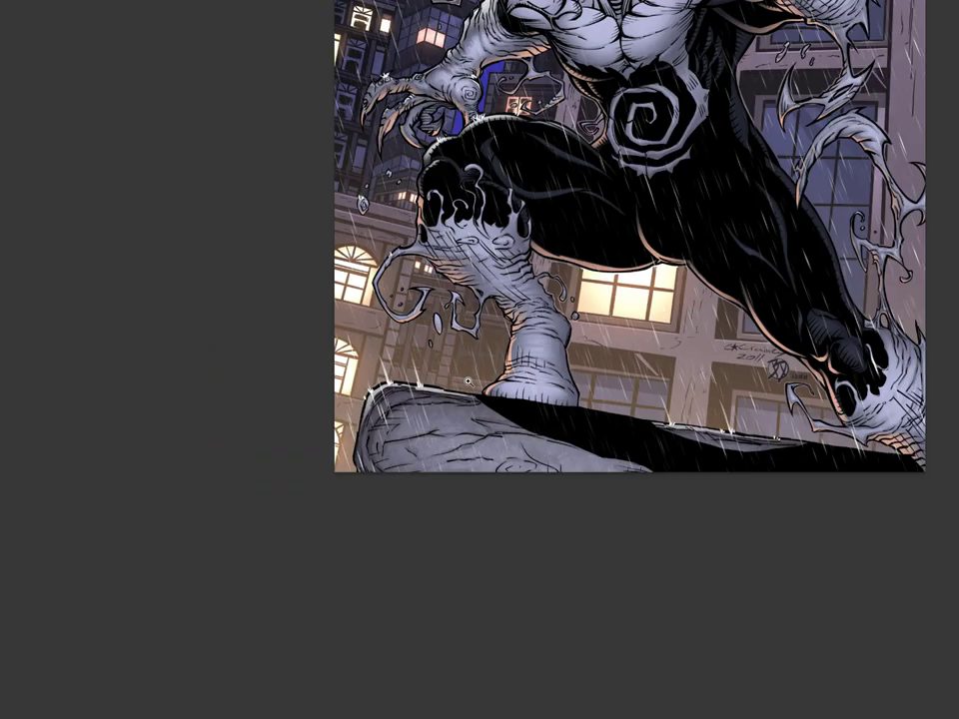
pyautogui.moveTo(522, 50); pyautogui.dragTo(427, 282)
pyautogui.moveTo(330, 308); pyautogui.dragTo(385, 308)
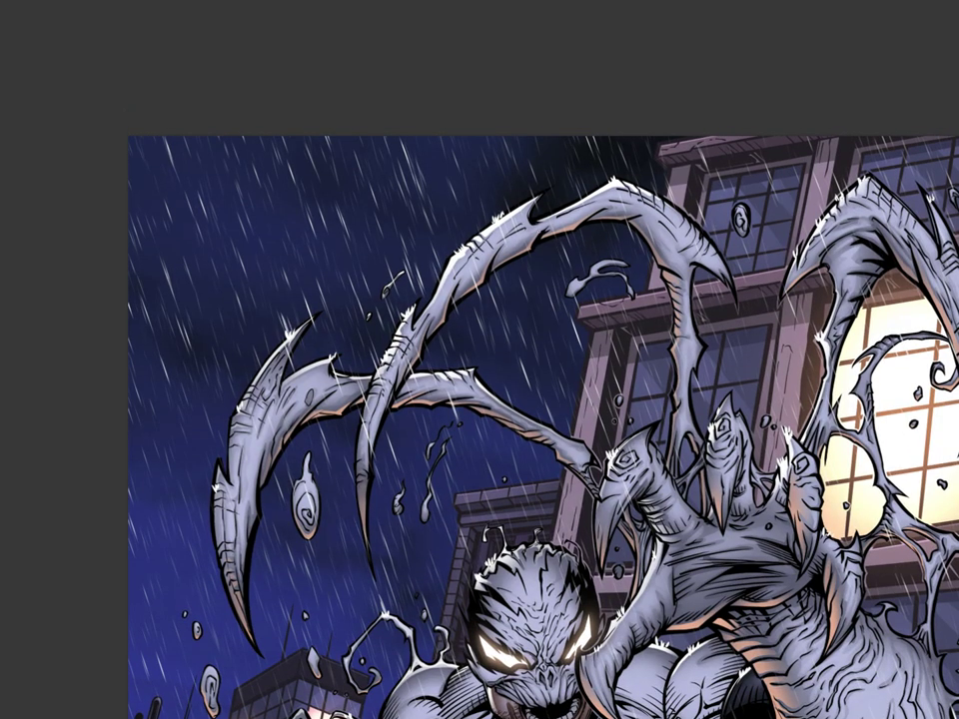
pyautogui.moveTo(495, 184); pyautogui.dragTo(160, 161)
pyautogui.scroll(-3, 557, 426)
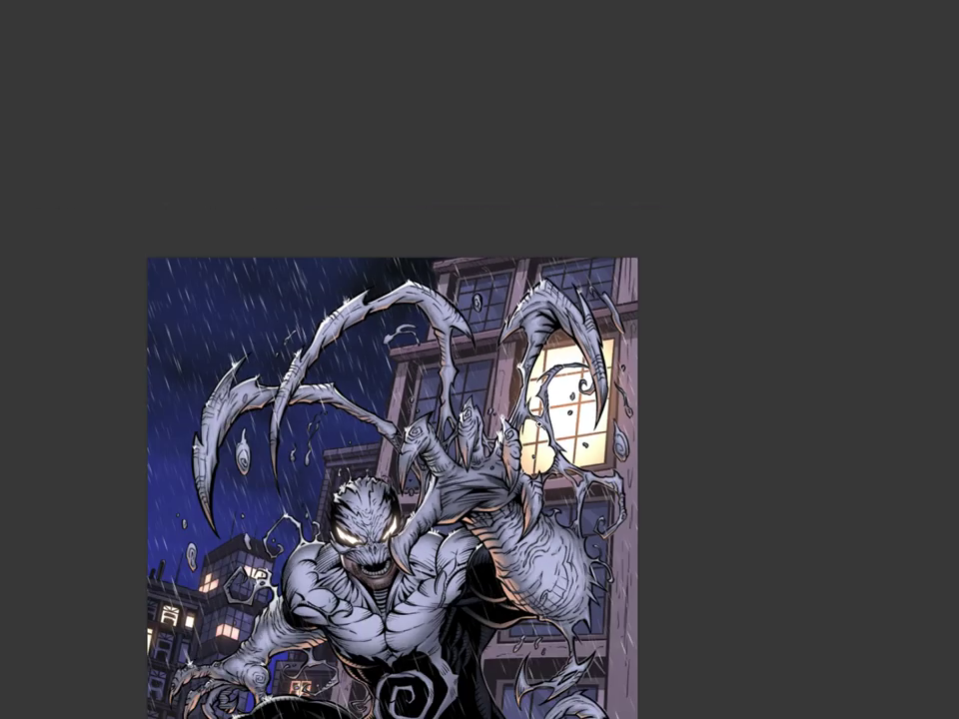
pyautogui.moveTo(539, 553); pyautogui.dragTo(637, 371)
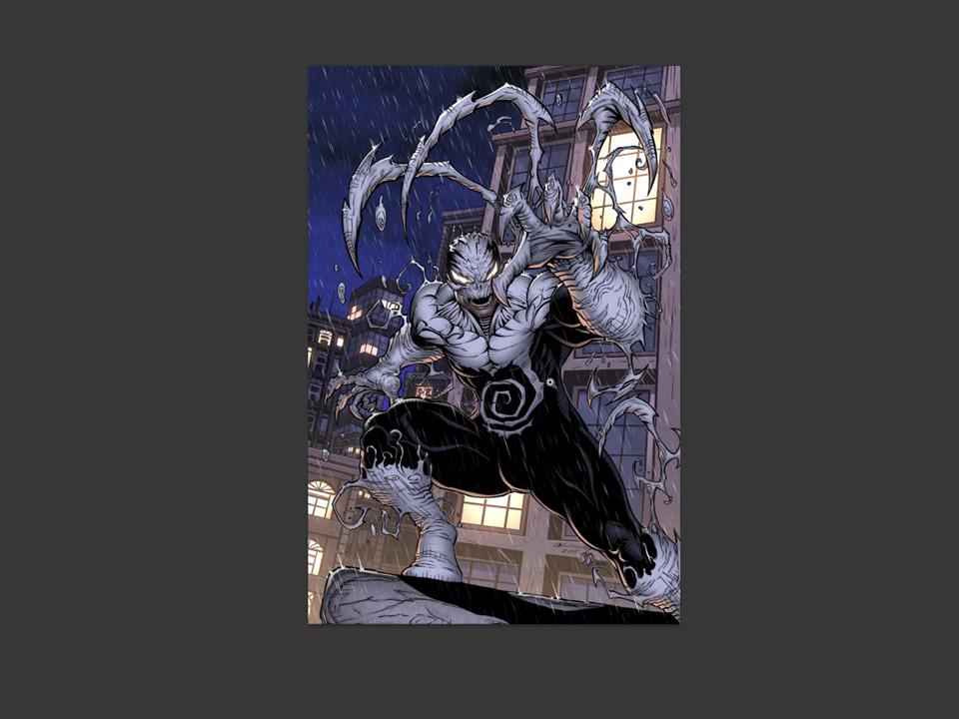
pyautogui.click(551, 385)
pyautogui.press('Tab')
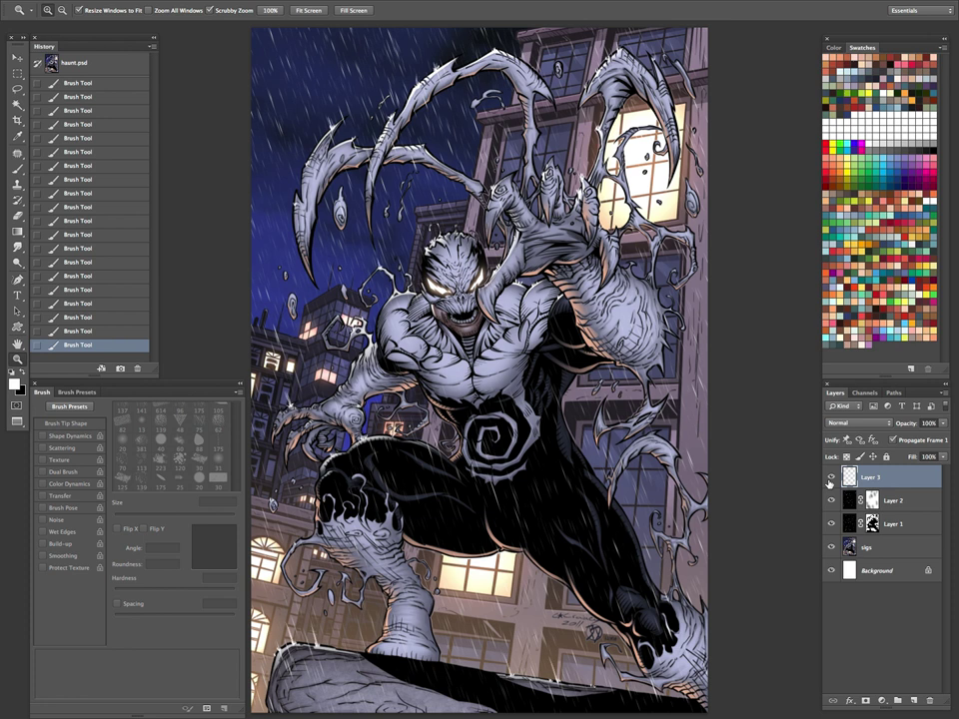
pyautogui.press('Tab')
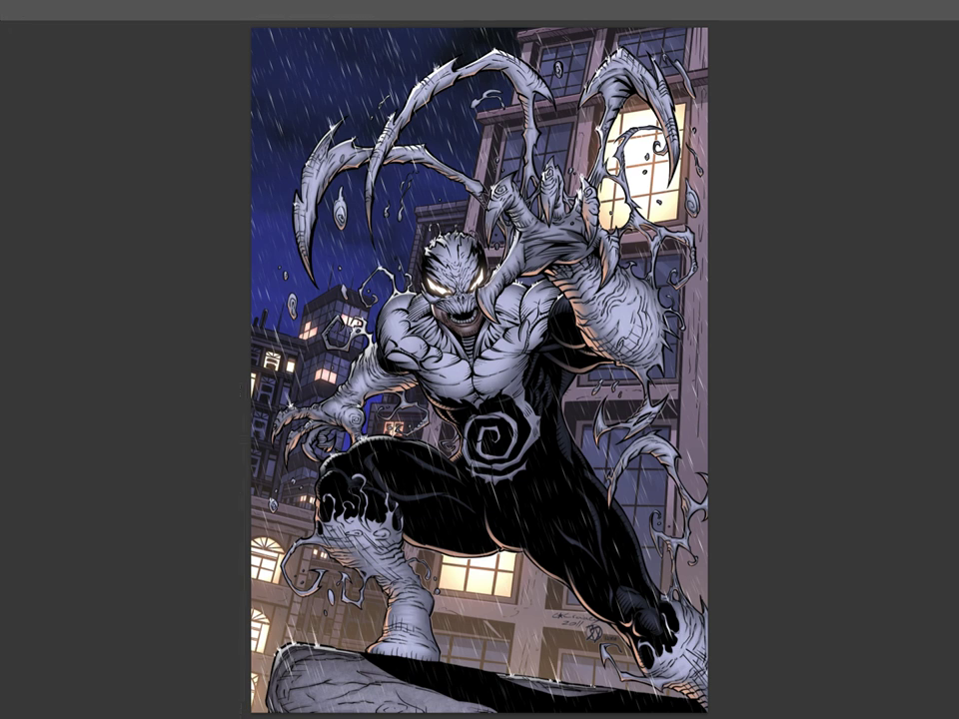